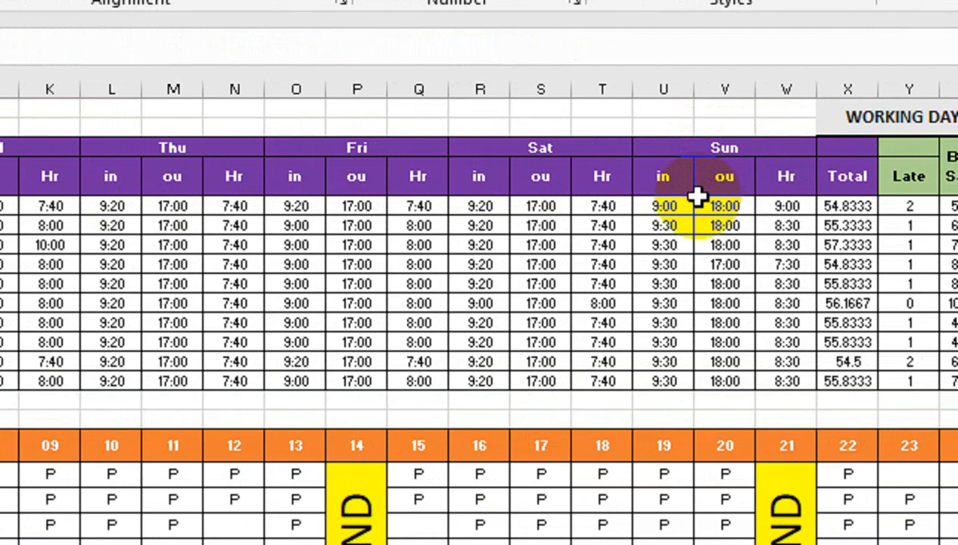
# Change the Late column header in the attendance table to "Late-DAYS".
pyautogui.hscroll(2, 716, 189)
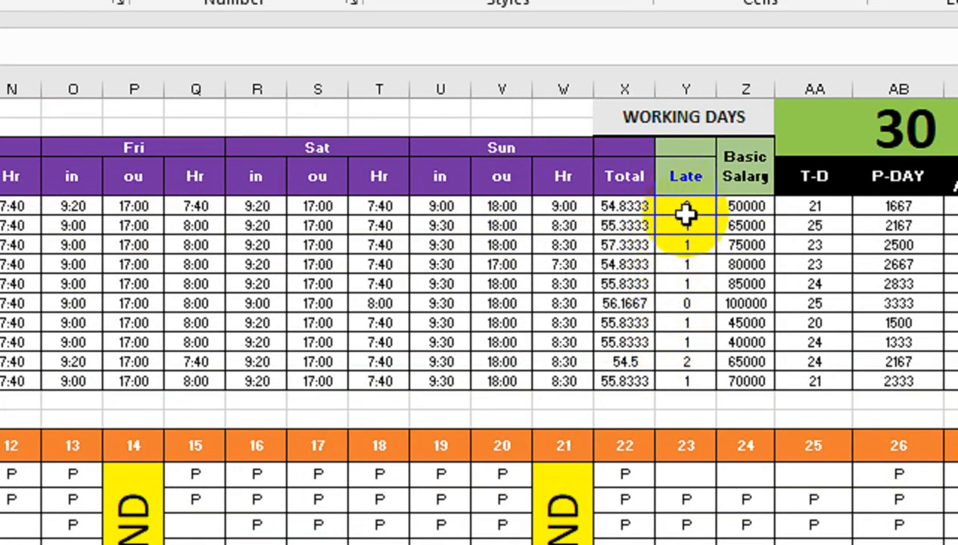
pyautogui.hscroll(3, 723, 162)
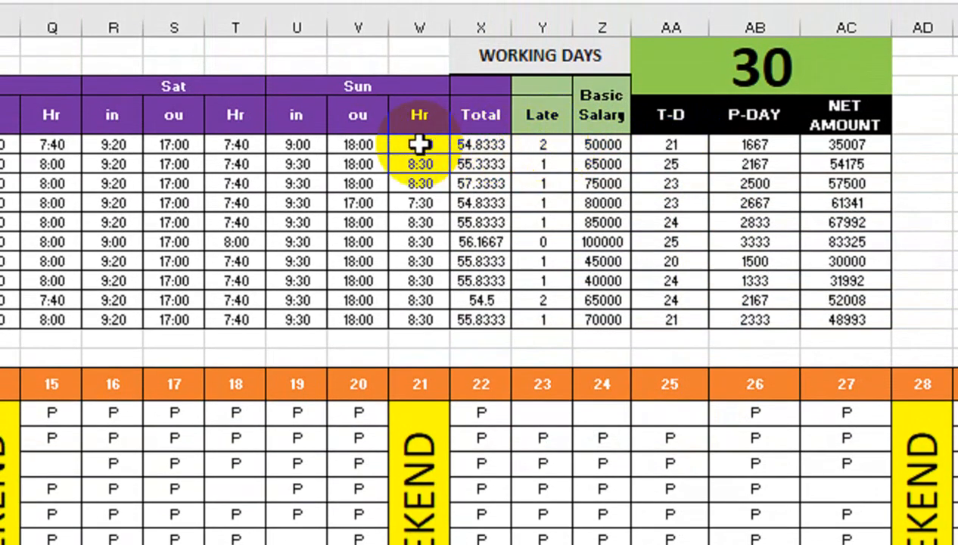
pyautogui.click(540, 148)
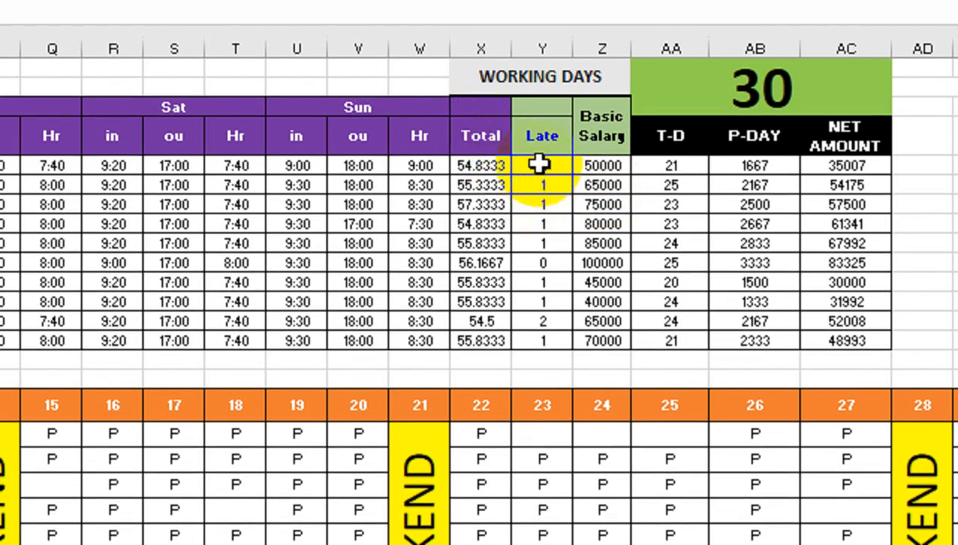
pyautogui.click(539, 146)
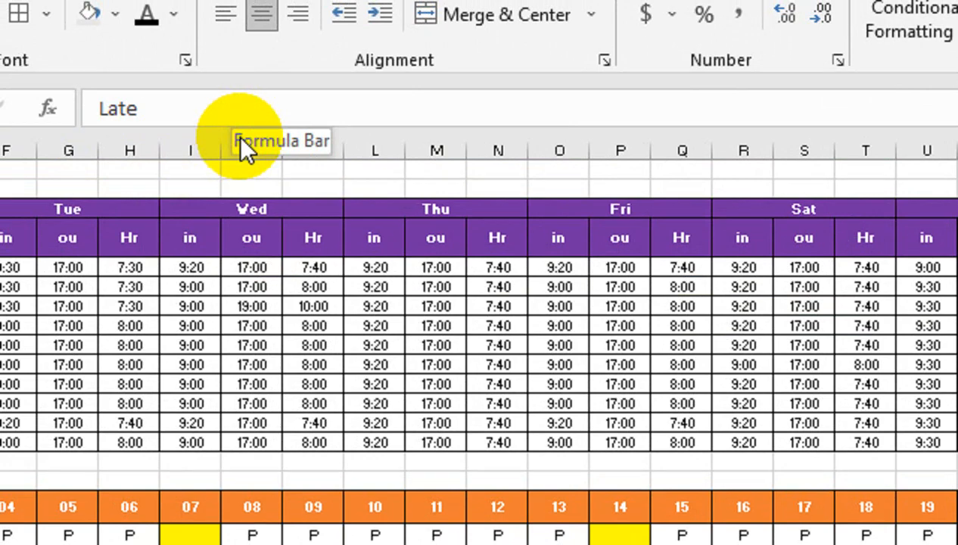
pyautogui.click(246, 117)
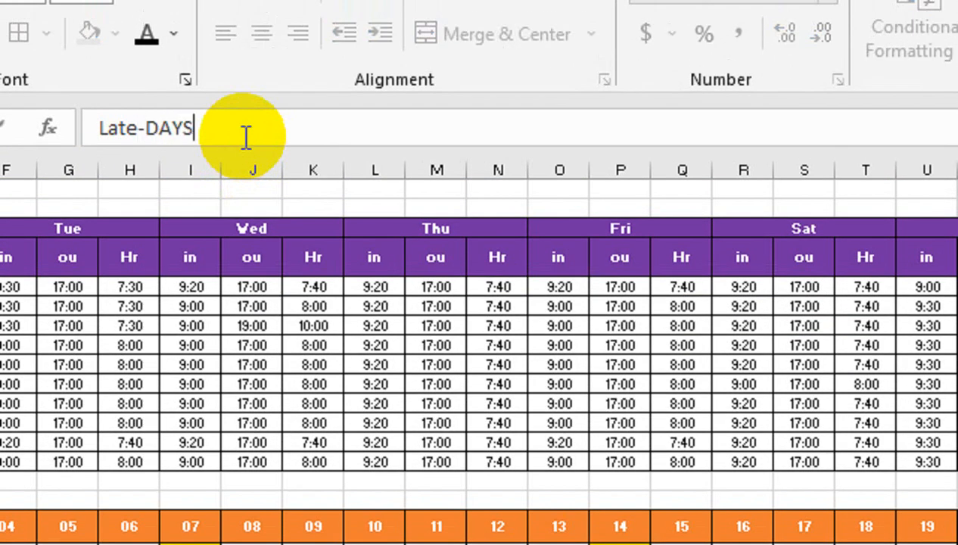
pyautogui.press('Return')
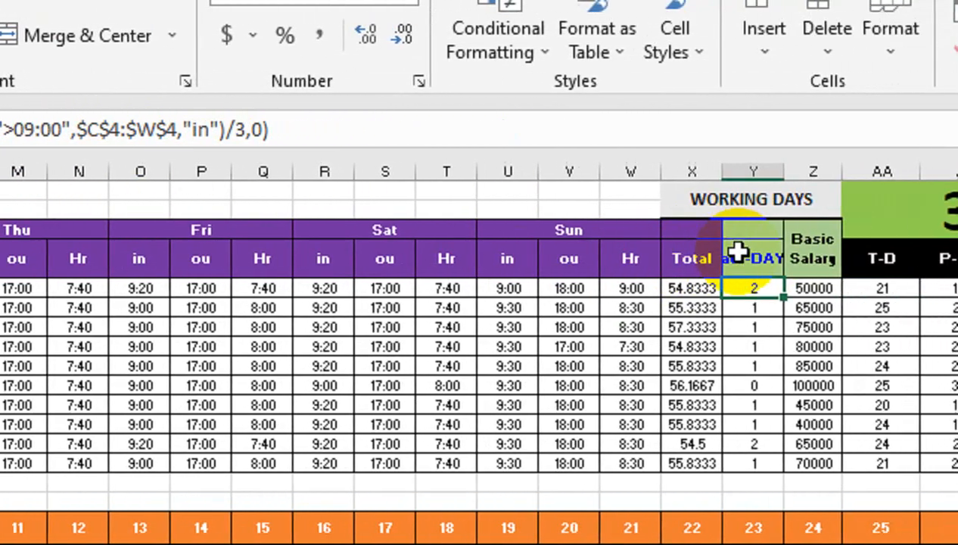
# Wrap the text of the Late-DAYS header cell and change its wording to "Late-Days".
pyautogui.click(738, 252)
pyautogui.click(212, 114)
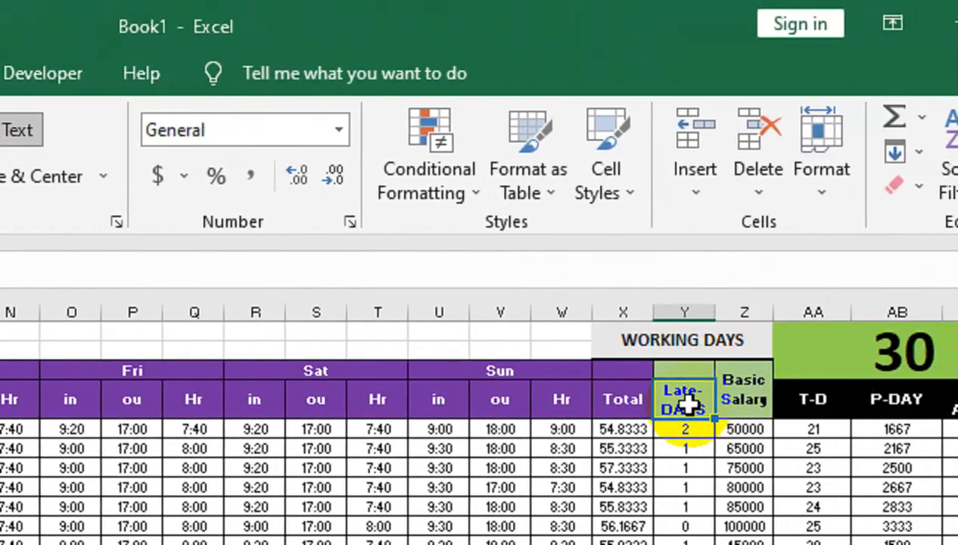
pyautogui.doubleClick(697, 406)
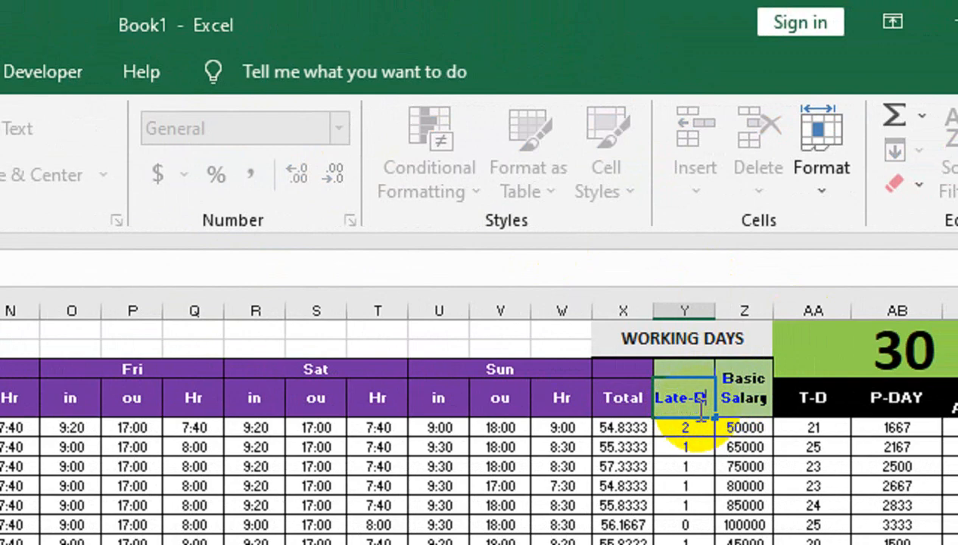
pyautogui.write('s')
pyautogui.press('Return')
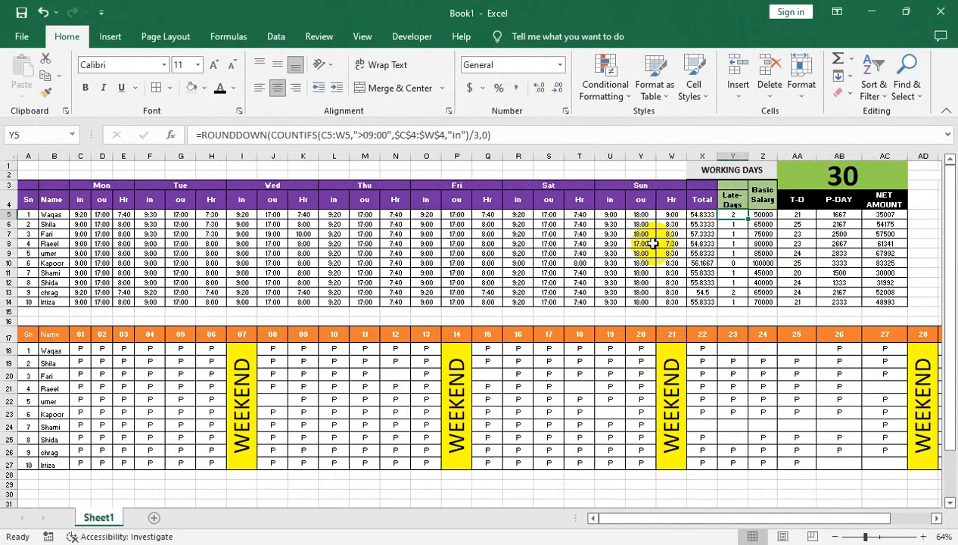
# Create a copy of Sheet1 in the same workbook, placed before Sheet1.
pyautogui.click(652, 244)
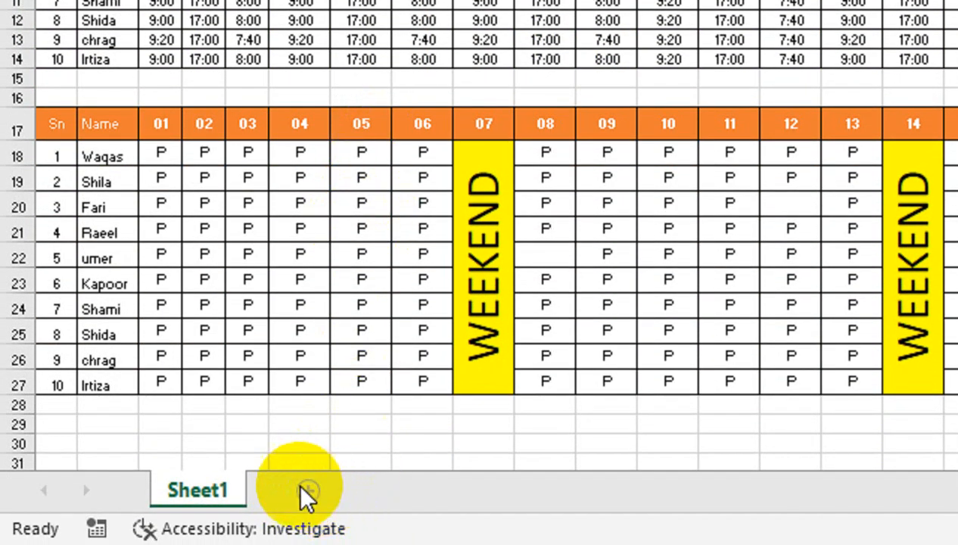
pyautogui.rightClick(231, 494)
pyautogui.click(368, 251)
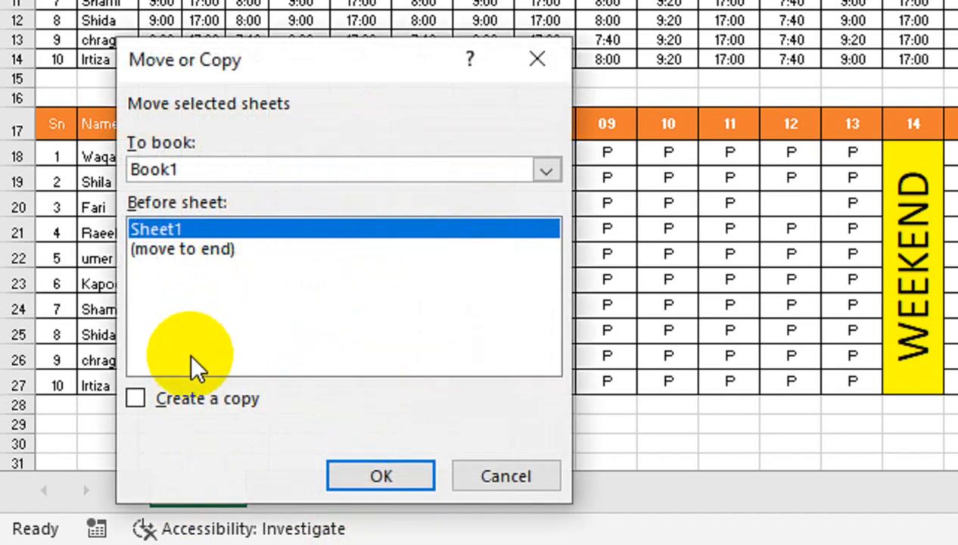
pyautogui.click(224, 398)
pyautogui.click(371, 475)
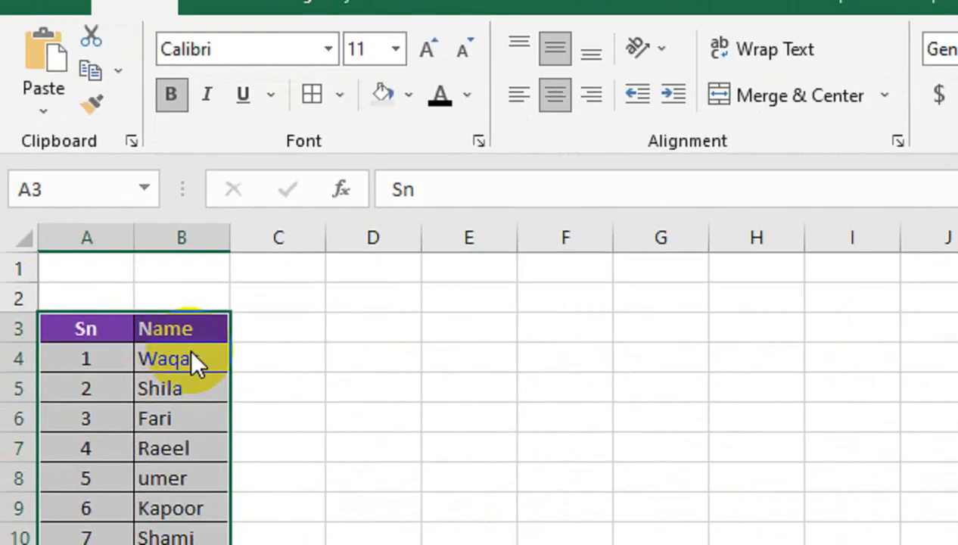
# Narrow columns A and B, and merge and center cells C2:E2 above the table's header row.
pyautogui.moveTo(133, 237); pyautogui.dragTo(114, 240)
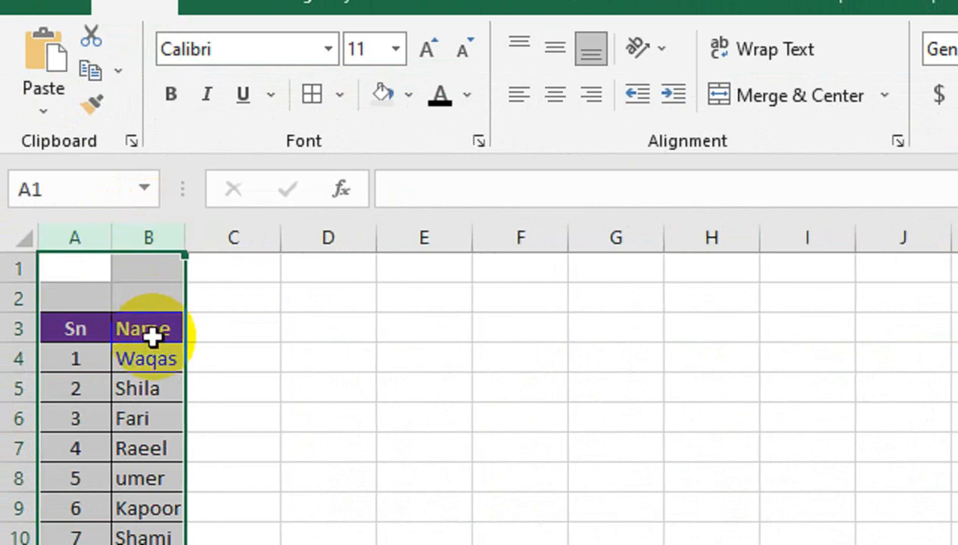
pyautogui.click(228, 326)
pyautogui.click(270, 266)
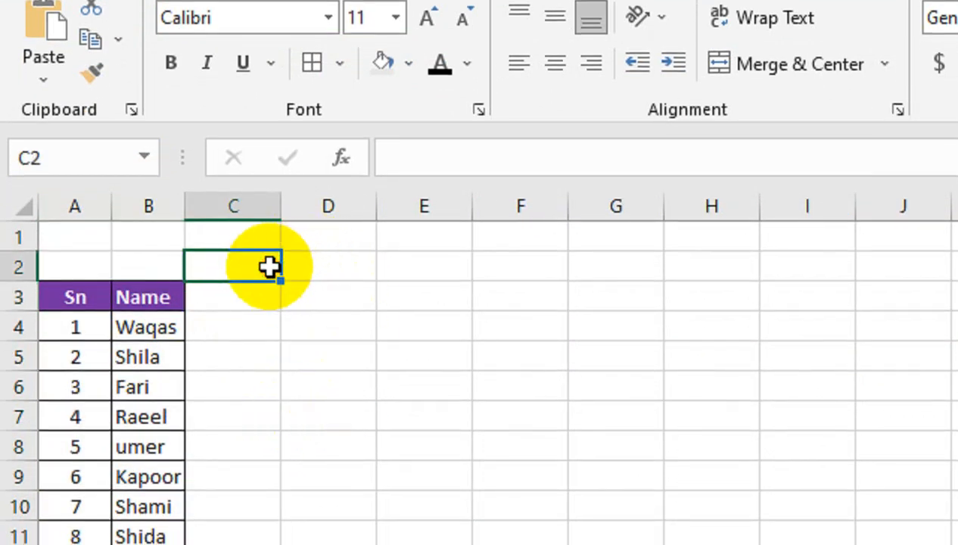
pyautogui.moveTo(270, 266); pyautogui.dragTo(423, 267)
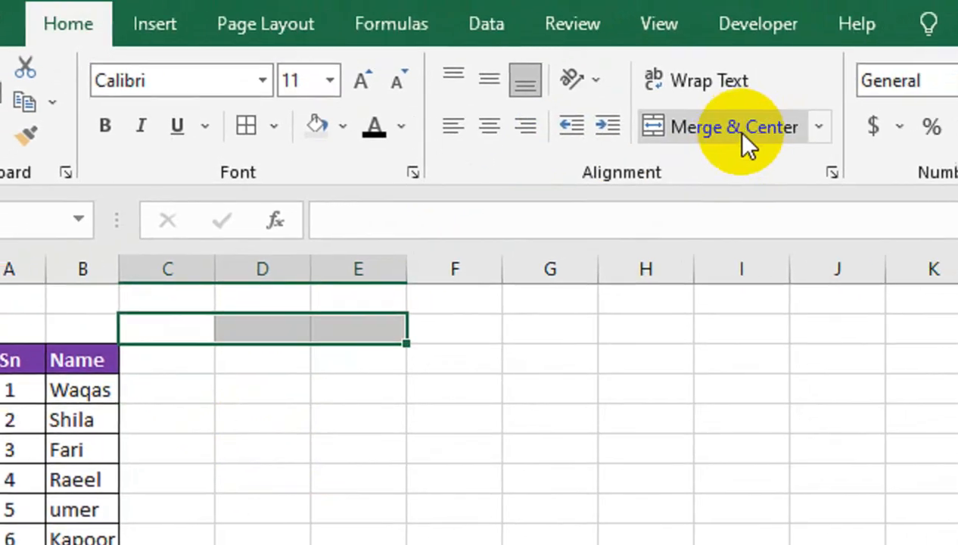
pyautogui.click(803, 66)
# Enter "Mon" in the merged cell C2 and the sub-headers "in", "ou" and "Hr" in C3:E3.
pyautogui.write('m')
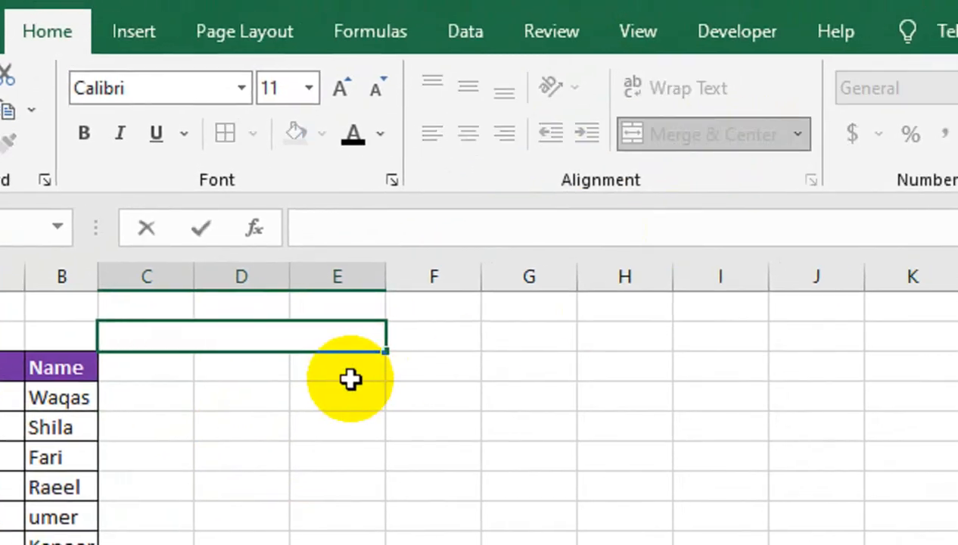
pyautogui.write('On')
pyautogui.press('Return')
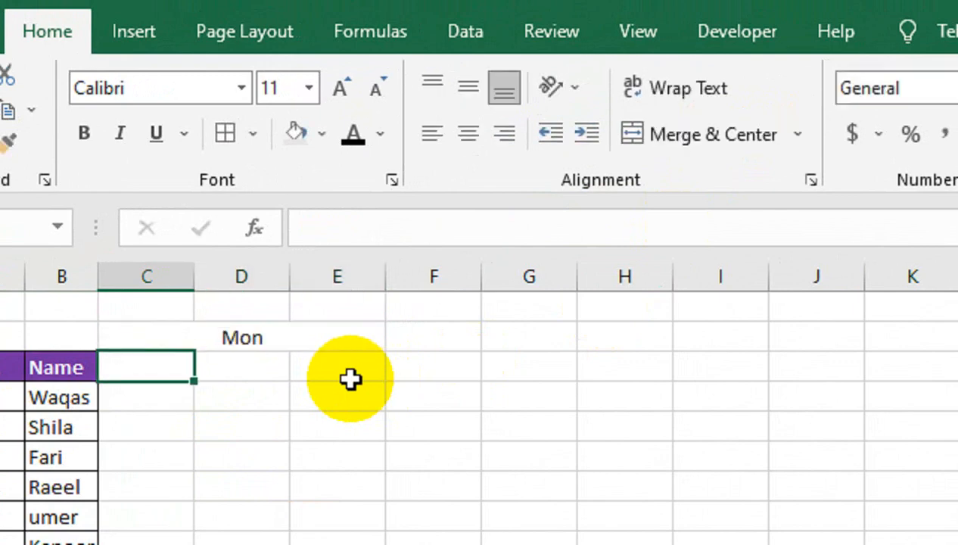
pyautogui.write('in')
pyautogui.press('Tab')
pyautogui.write('ou')
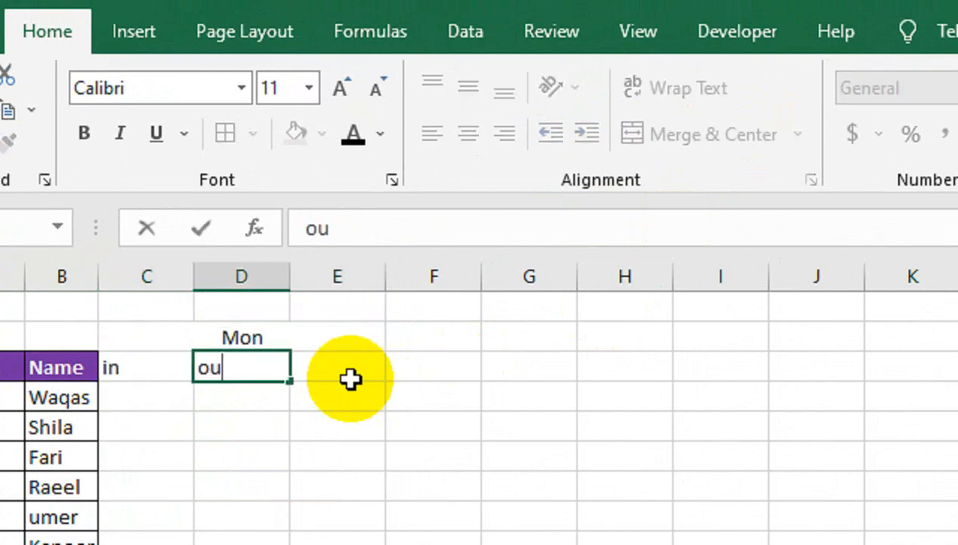
pyautogui.press('Tab')
pyautogui.write('Hr')
pyautogui.press('Return')
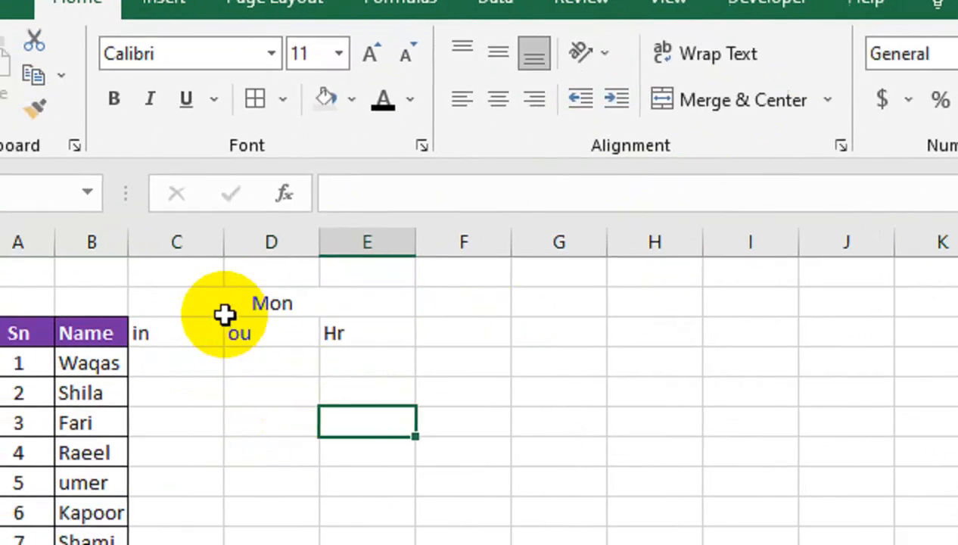
# Narrow columns C through E of the Mon block.
pyautogui.click(201, 342)
pyautogui.moveTo(280, 342); pyautogui.dragTo(420, 544)
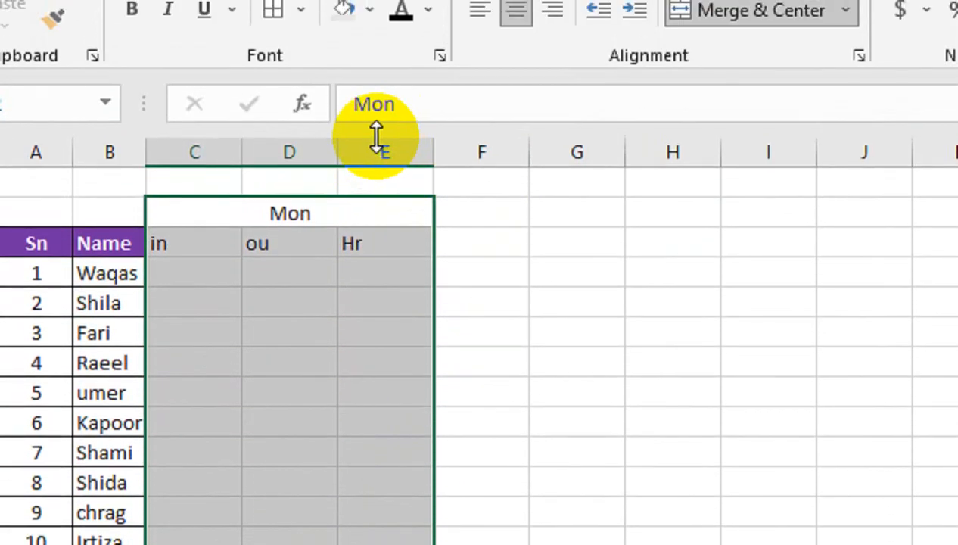
pyautogui.moveTo(375, 148); pyautogui.dragTo(240, 175)
# Fill the Mon block C2:E13 across the columns to create the day blocks from Tue through Sun.
pyautogui.moveTo(241, 214); pyautogui.dragTo(356, 544)
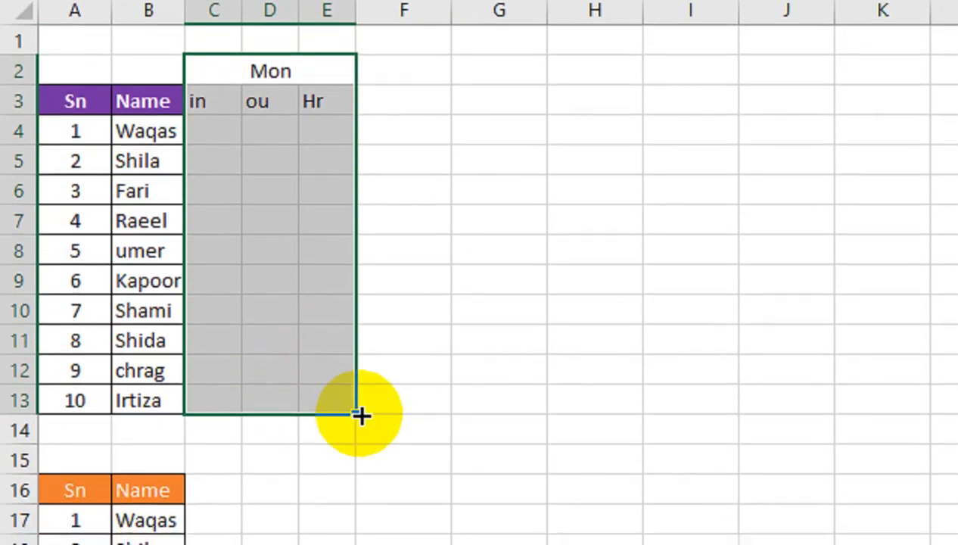
pyautogui.moveTo(360, 415); pyautogui.dragTo(957, 379)
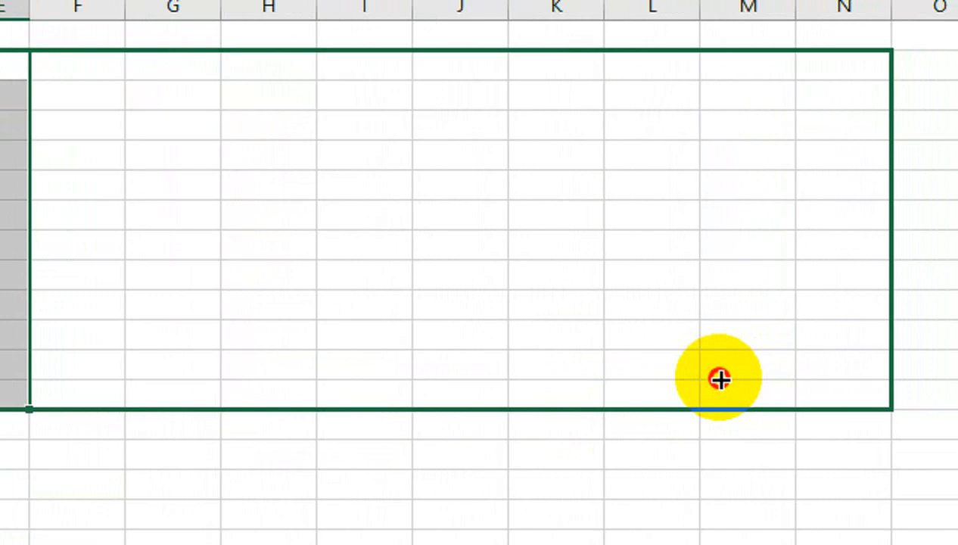
pyautogui.moveTo(720, 379); pyautogui.dragTo(957, 330)
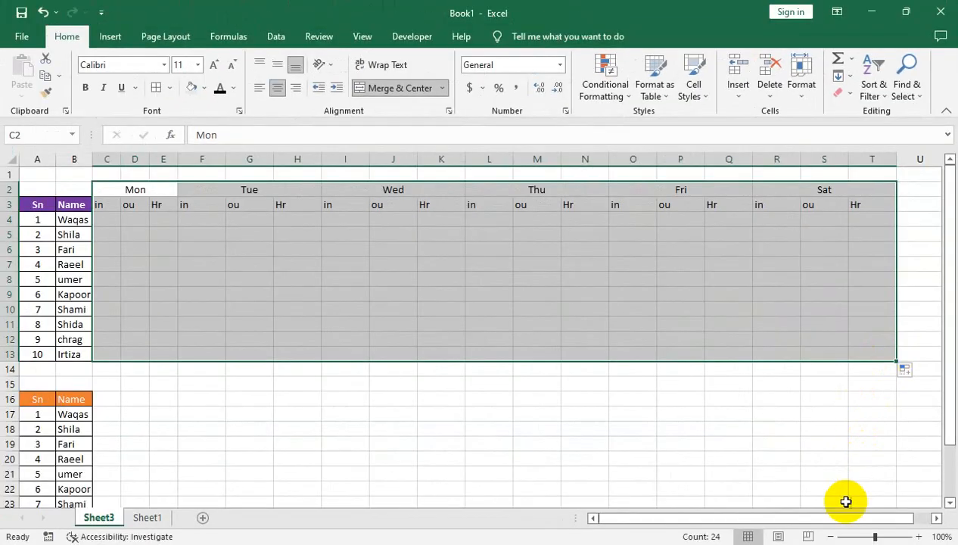
pyautogui.moveTo(847, 519); pyautogui.dragTo(883, 509)
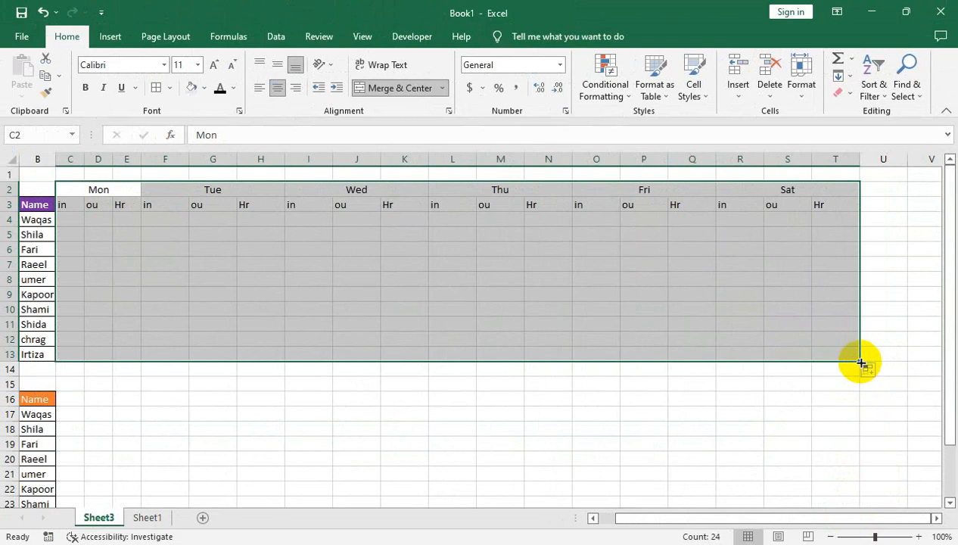
pyautogui.moveTo(861, 363); pyautogui.dragTo(925, 359)
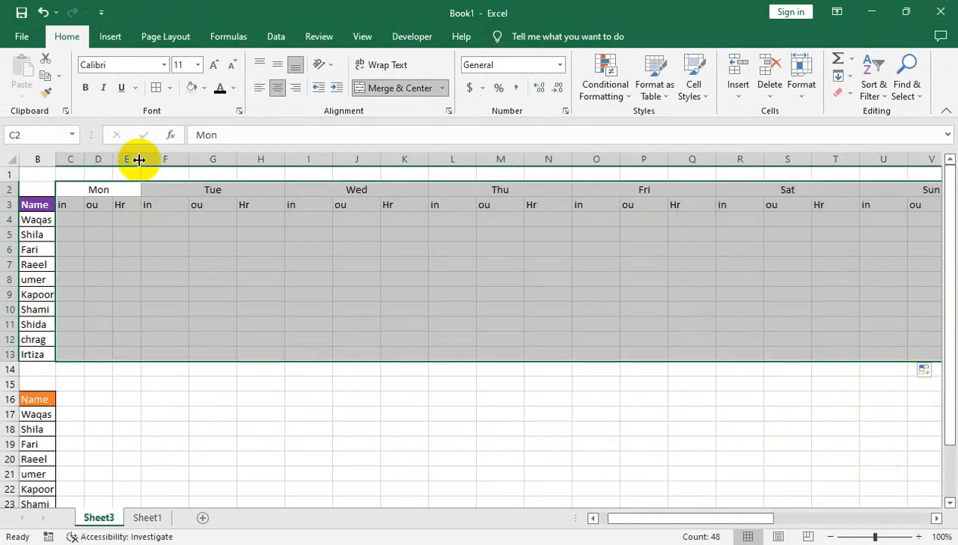
# Set the width of columns F through W to about 4.71, covering the Tue to Sun blocks.
pyautogui.moveTo(182, 158); pyautogui.dragTo(869, 159)
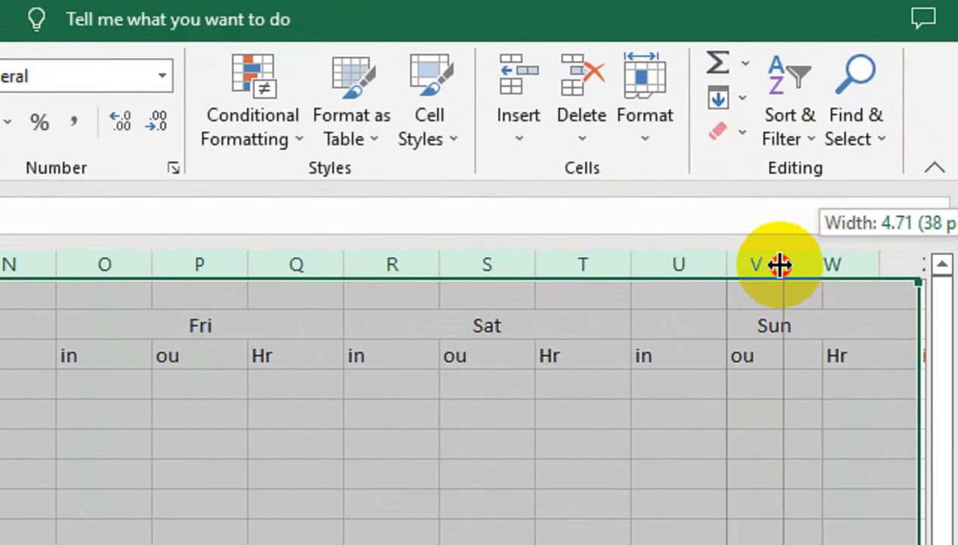
pyautogui.moveTo(779, 263); pyautogui.dragTo(780, 263)
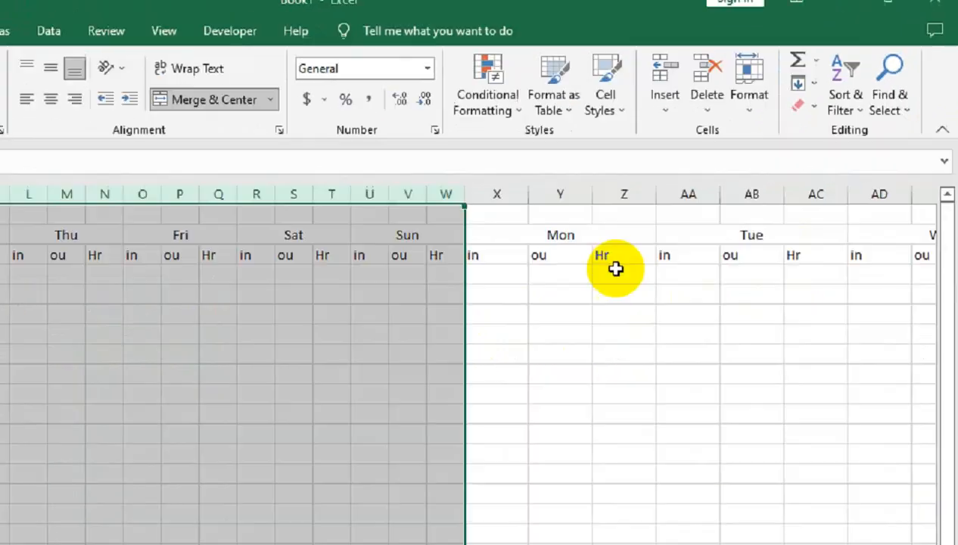
pyautogui.click(446, 378)
# Clear the surplus day blocks from column X onward, past the Sun block.
pyautogui.click(283, 301)
pyautogui.moveTo(621, 177); pyautogui.dragTo(941, 265)
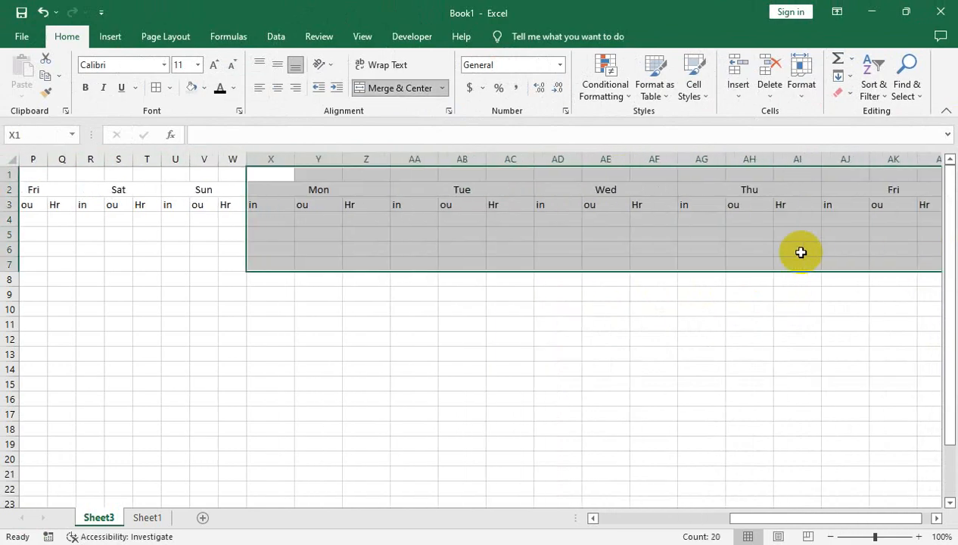
pyautogui.hotkey('ctrl', 'shift', 'Right')
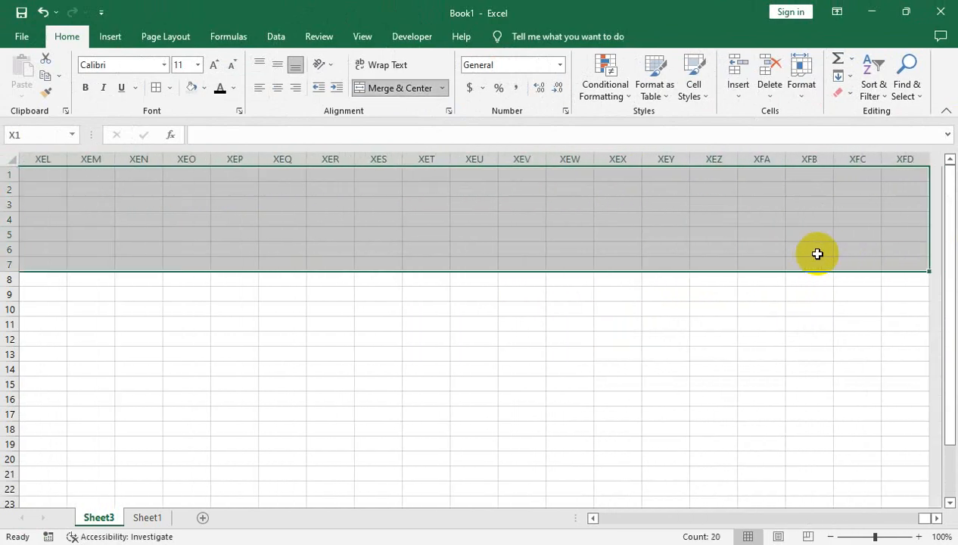
pyautogui.hotkey('ctrl', 'Home')
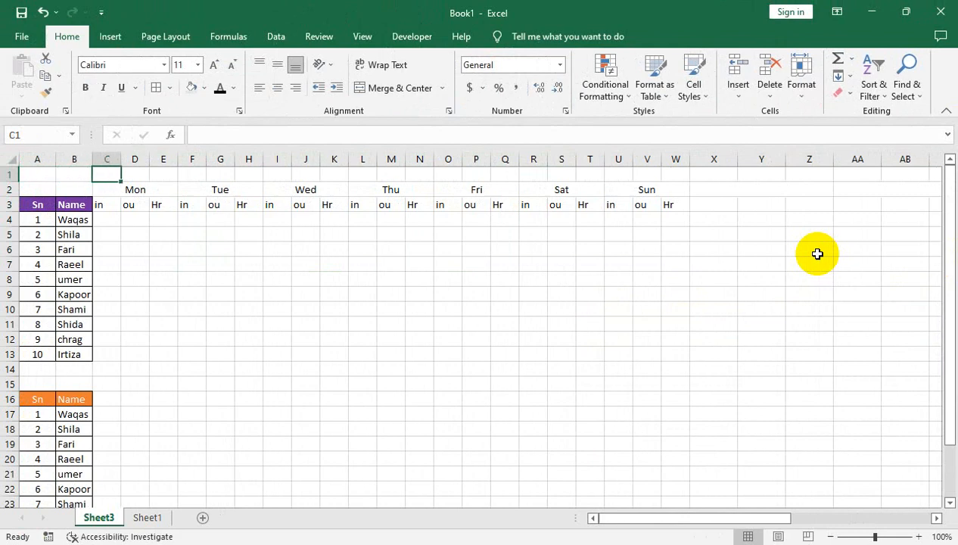
# Apply a thick outside border and bold formatting to the day header row C2:W2.
pyautogui.press('Down')
pyautogui.hotkey('shift', 'Right')
pyautogui.hotkey('shift', 'Right')
pyautogui.hotkey('shift', 'Right')
pyautogui.hotkey('shift', 'Right')
pyautogui.hotkey('shift', 'Right')
pyautogui.hotkey('shift', 'Right')
pyautogui.hotkey('shift', 'Right')
pyautogui.hotkey('shift', 'Right')
pyautogui.hotkey('shift', 'Right')
pyautogui.hotkey('shift', 'Right')
pyautogui.hotkey('shift', 'Right')
pyautogui.hotkey('shift', 'Right')
pyautogui.hotkey('shift', 'Right')
pyautogui.hotkey('shift', 'Right')
pyautogui.hotkey('shift', 'Right')
pyautogui.hotkey('shift', 'Right')
pyautogui.hotkey('shift', 'Right')
pyautogui.hotkey('shift', 'Right')
pyautogui.hotkey('shift', 'Right')
pyautogui.hotkey('shift', 'Right')
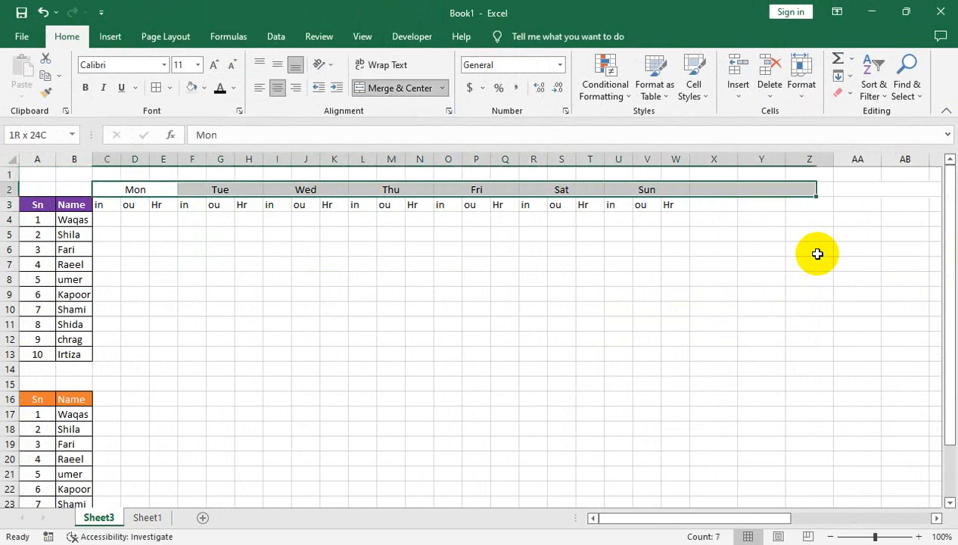
pyautogui.hotkey('shift', 'Left')
pyautogui.hotkey('shift', 'Left')
pyautogui.hotkey('shift', 'Left')
pyautogui.hotkey('shift', 'Left')
pyautogui.hotkey('shift', 'Left')
pyautogui.hotkey('shift', 'Left')
pyautogui.hotkey('shift', 'Right')
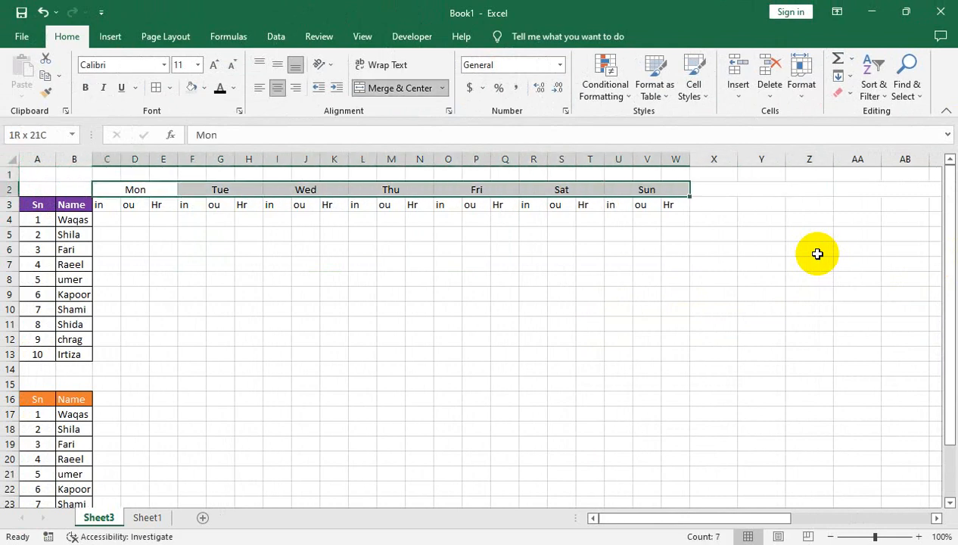
pyautogui.click(174, 88)
pyautogui.click(185, 252)
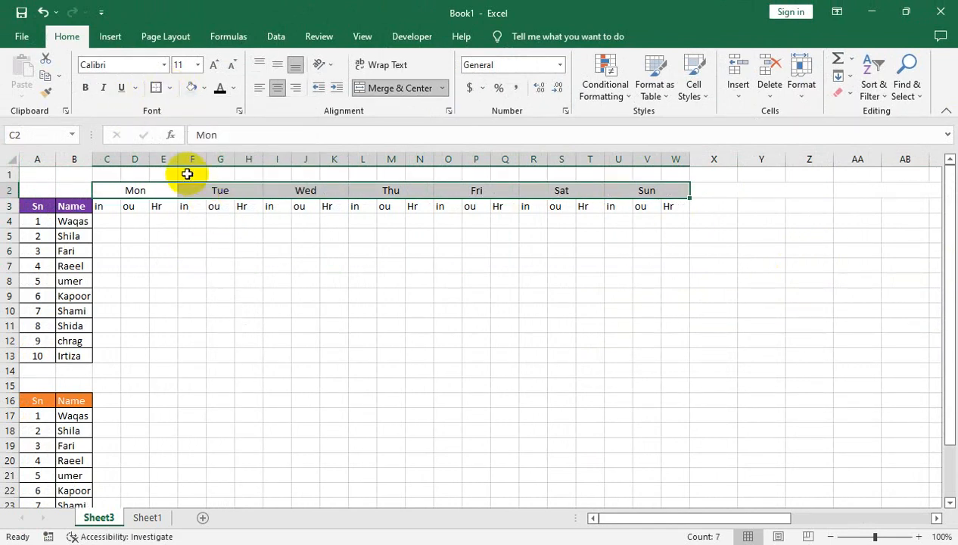
pyautogui.click(88, 89)
pyautogui.click(113, 224)
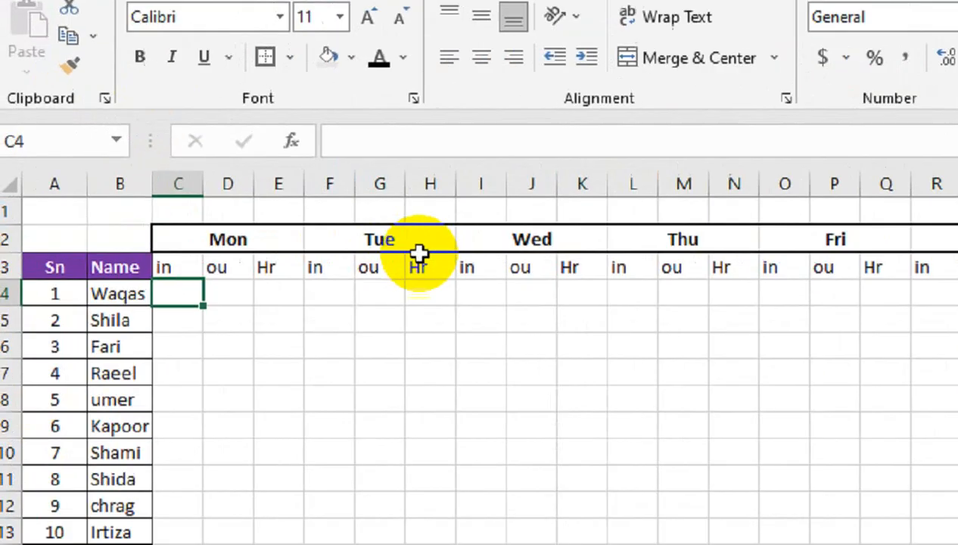
pyautogui.click(279, 294)
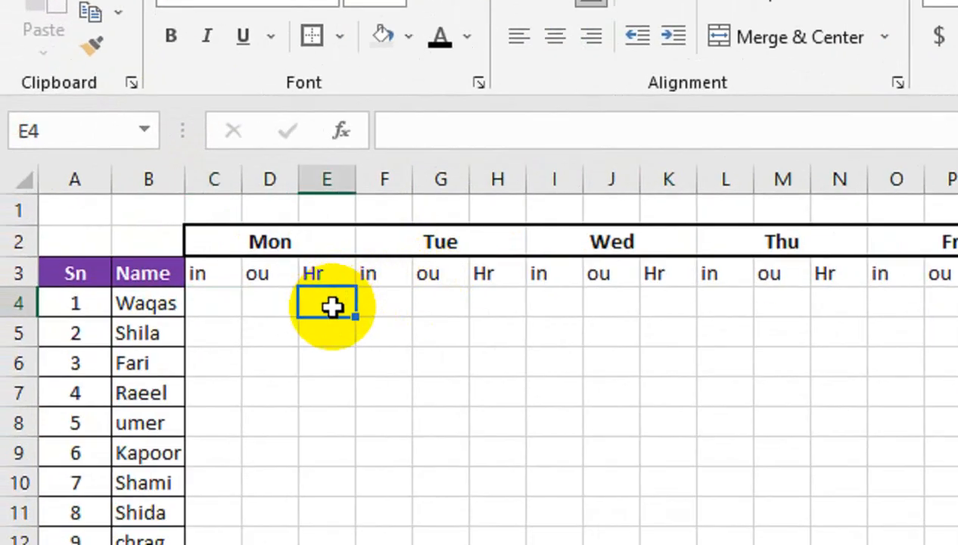
# Calculate Monday's hours in E4 with the formula =D4-C4 and fill it down through E13.
pyautogui.write('=')
pyautogui.press('Left')
pyautogui.press('Left')
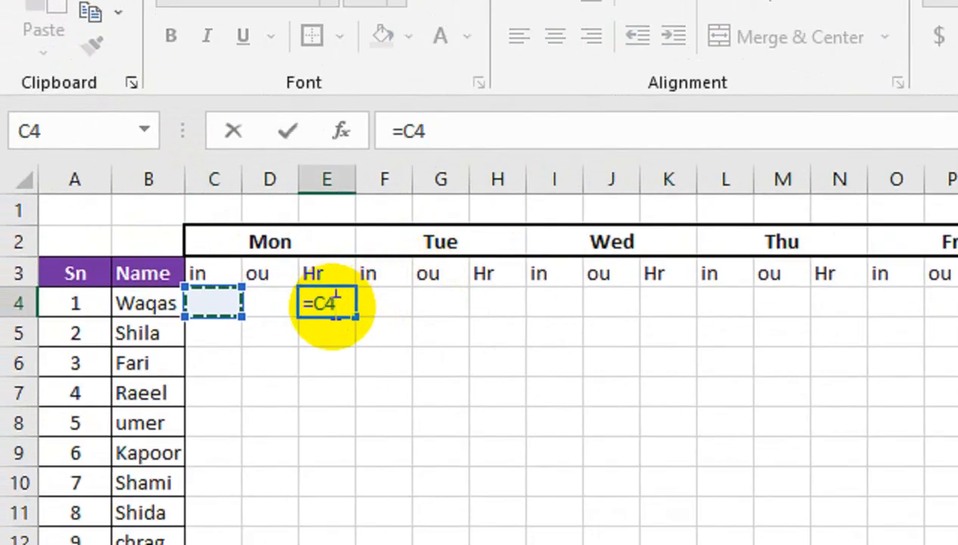
pyautogui.press('Right')
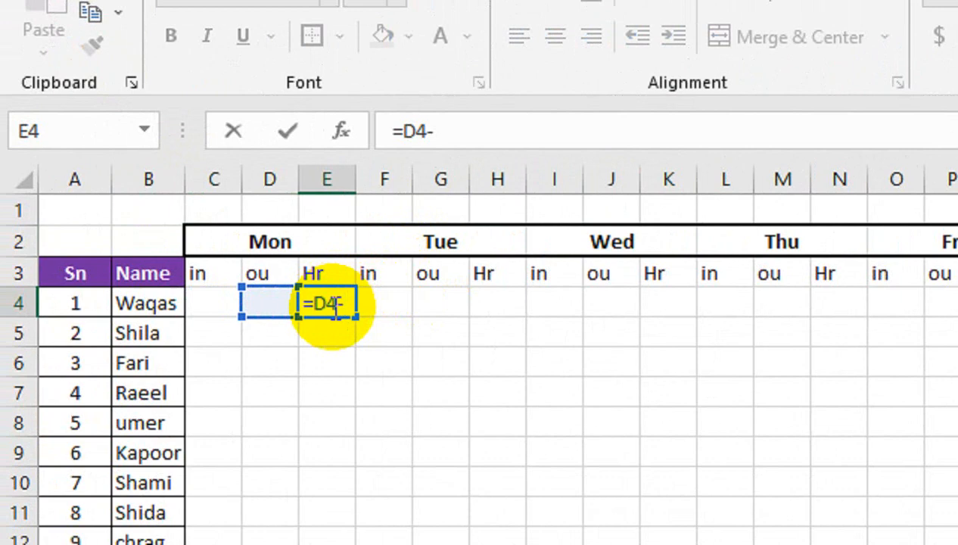
pyautogui.press('Left')
pyautogui.press('Left')
pyautogui.press('Return')
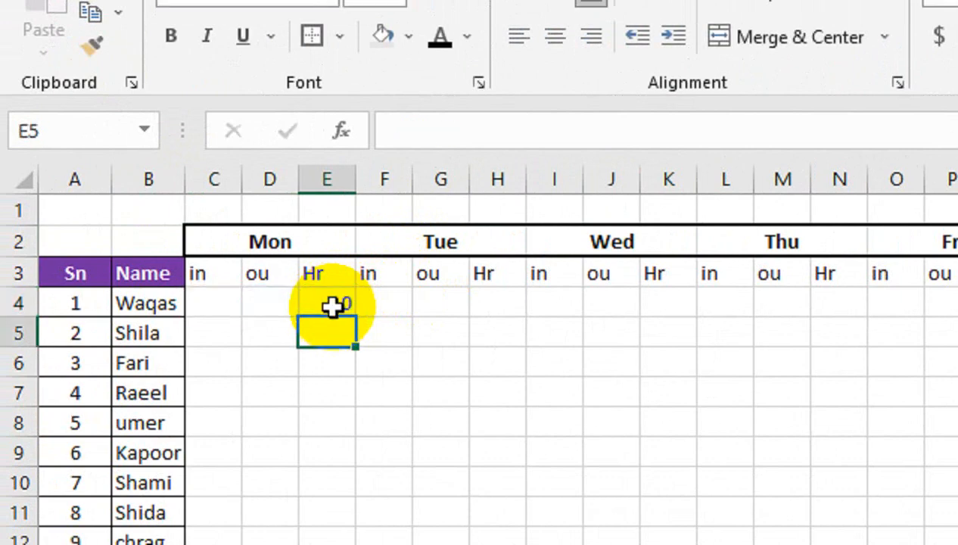
pyautogui.click(333, 306)
pyautogui.moveTo(360, 312); pyautogui.dragTo(373, 544)
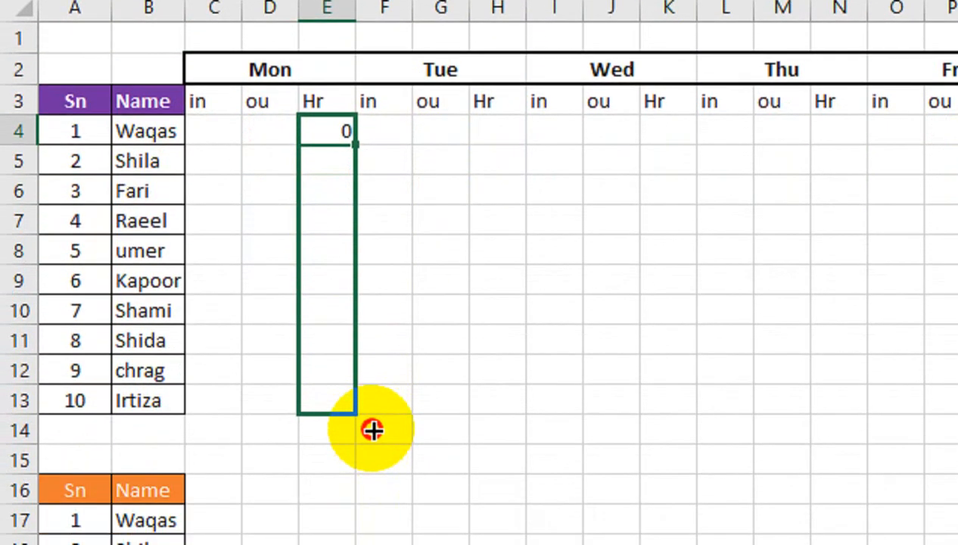
pyautogui.moveTo(373, 430); pyautogui.dragTo(371, 415)
# Fill the Mon block C4:E13 across to W13 so every Hr column from Tue through Sun has its hours formula.
pyautogui.moveTo(220, 135); pyautogui.dragTo(533, 377)
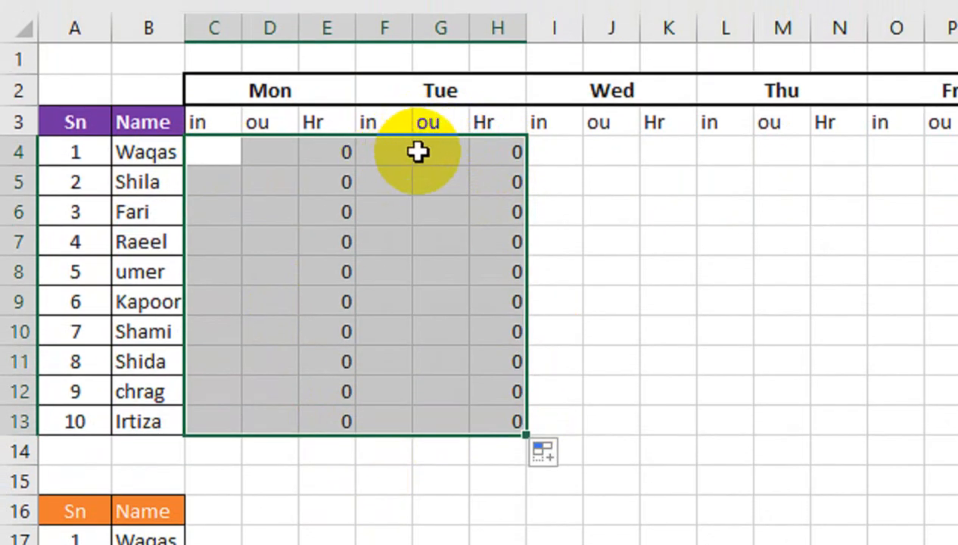
pyautogui.doubleClick(491, 151)
pyautogui.press('Return')
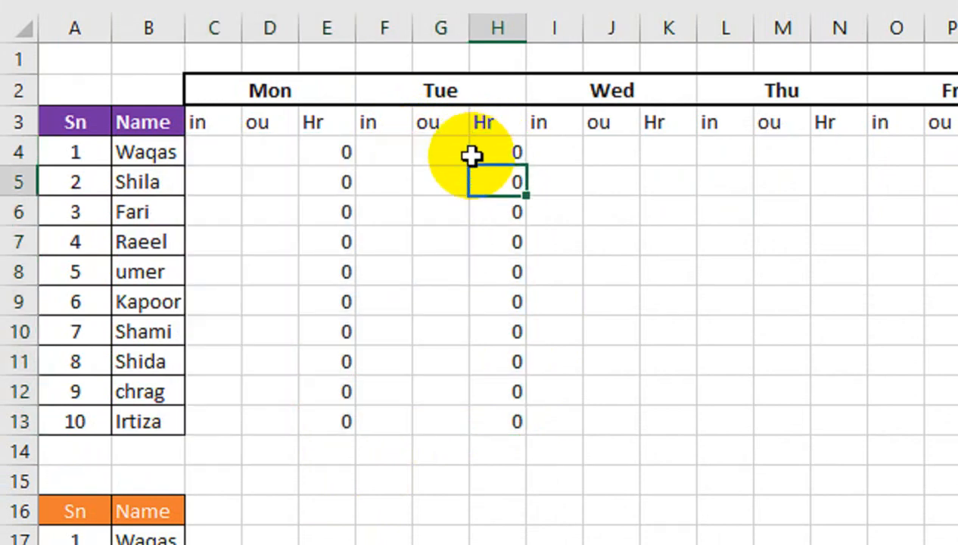
pyautogui.moveTo(385, 152); pyautogui.dragTo(957, 404)
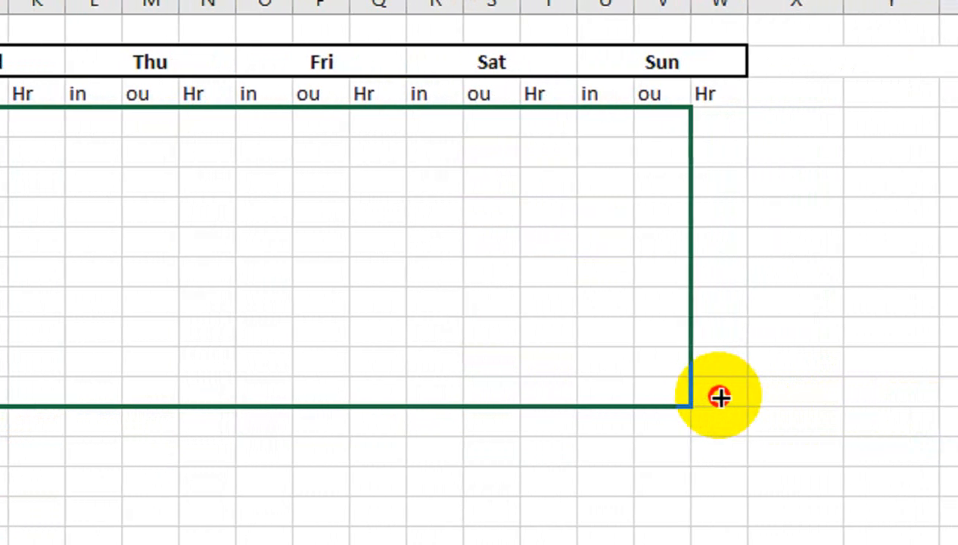
pyautogui.moveTo(719, 396); pyautogui.dragTo(719, 396)
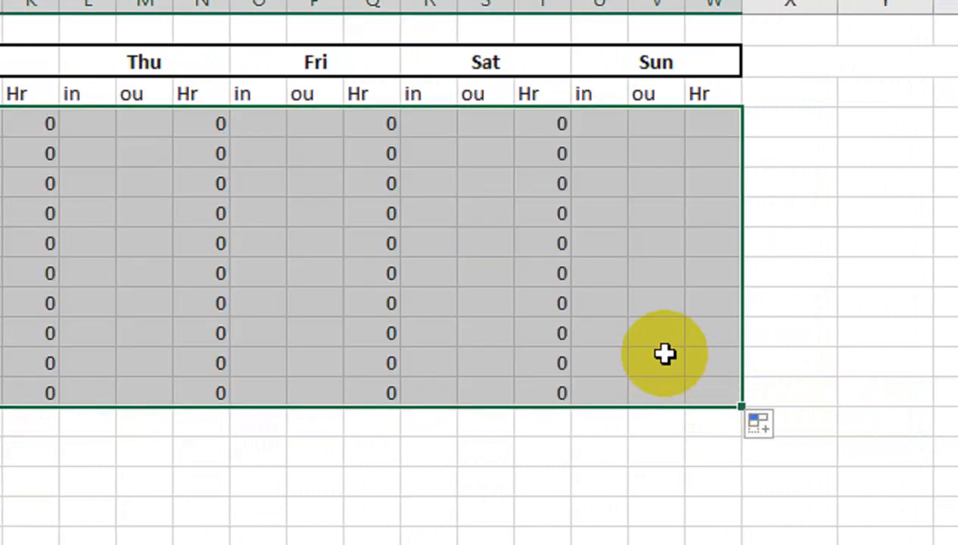
pyautogui.doubleClick(717, 135)
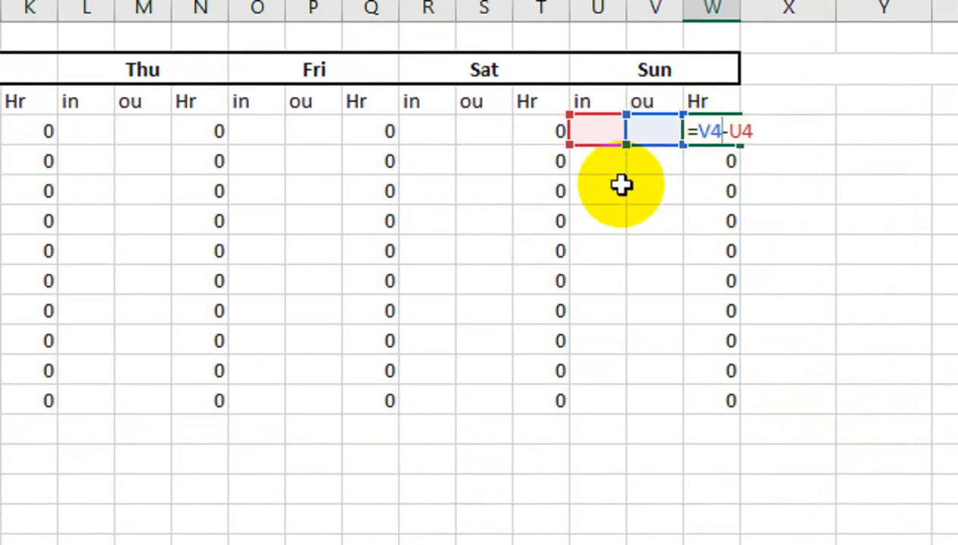
pyautogui.press('Return')
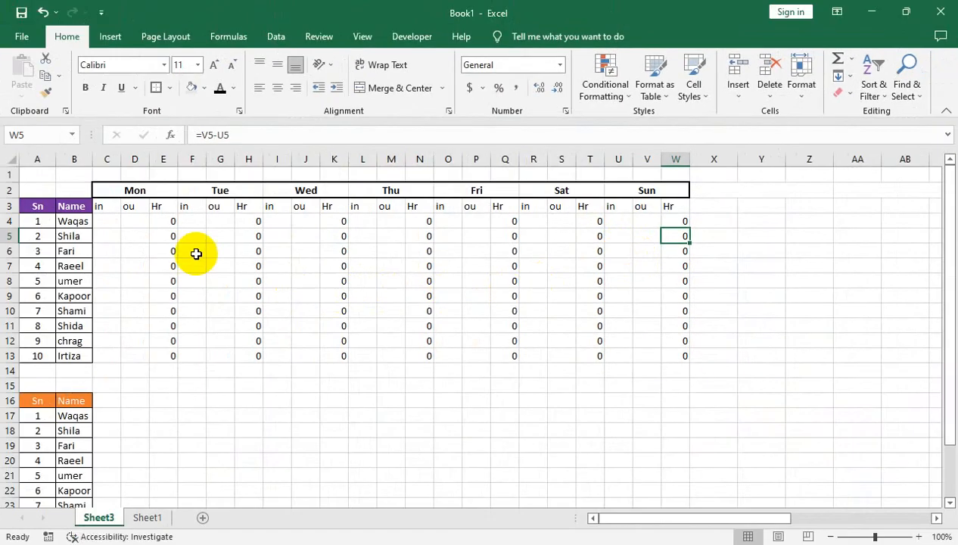
# Copy the formatting of the Name header in B3 onto the in, ou and Hr headers in C3:W3.
pyautogui.click(112, 191)
pyautogui.click(70, 206)
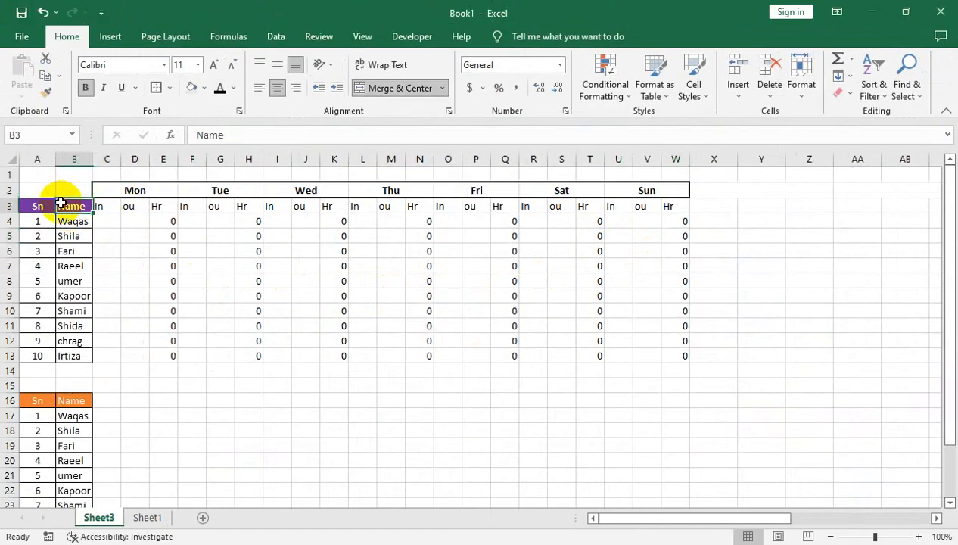
pyautogui.click(46, 92)
pyautogui.moveTo(118, 202); pyautogui.dragTo(676, 205)
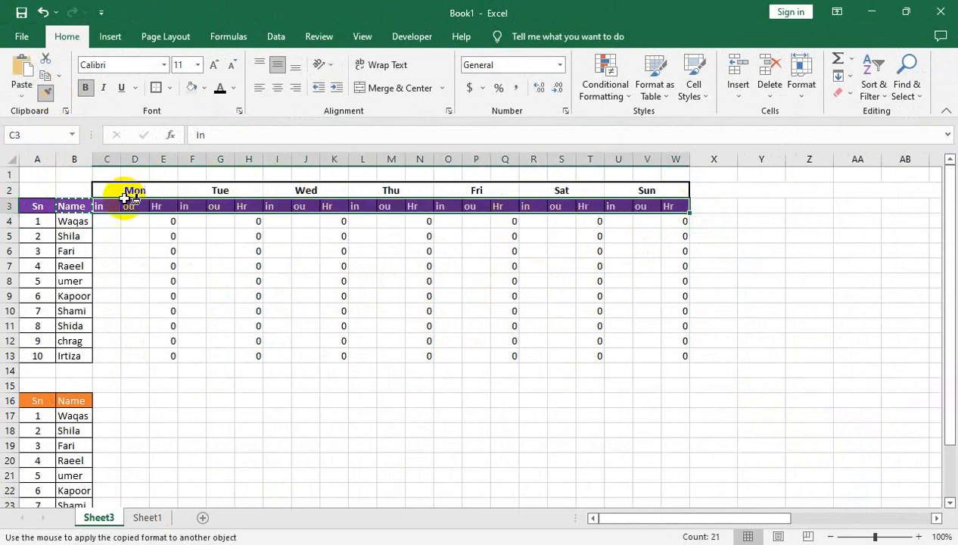
# Fill the day header row C2:W2 with Green, Accent 6, Darker 50% and make its text white.
pyautogui.moveTo(137, 181)
pyautogui.mouseDown()
pyautogui.moveTo(281, 184)
pyautogui.moveTo(137, 189)
pyautogui.mouseUp()
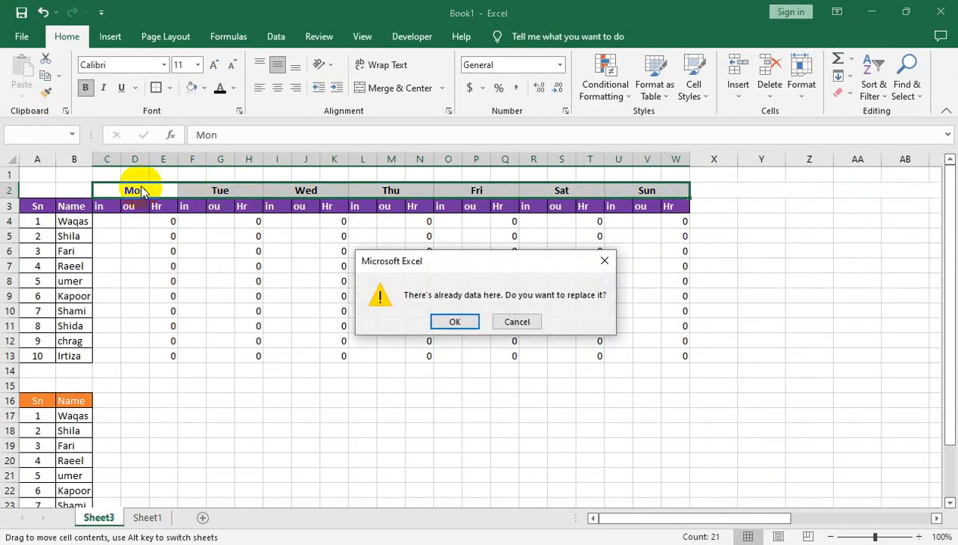
pyautogui.click(535, 322)
pyautogui.moveTo(629, 190); pyautogui.dragTo(140, 188)
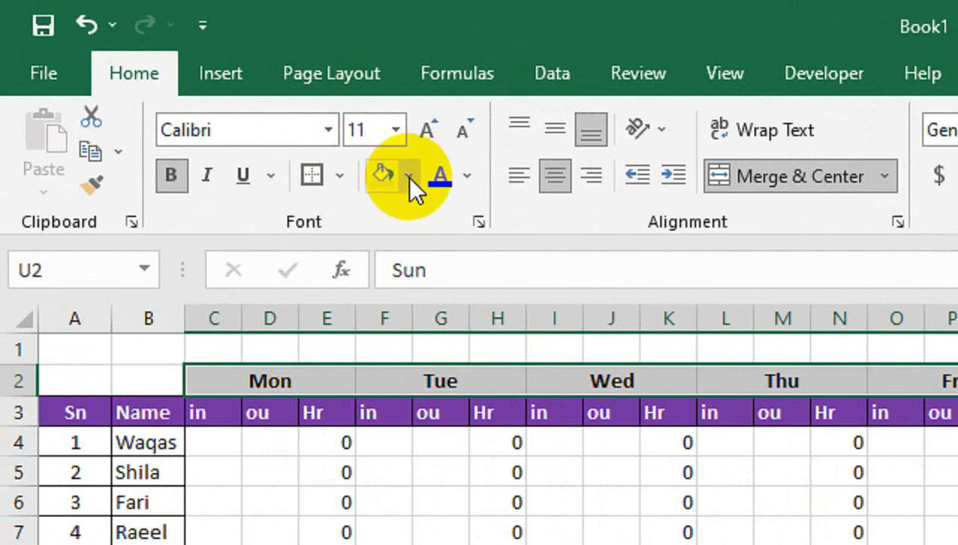
pyautogui.click(409, 178)
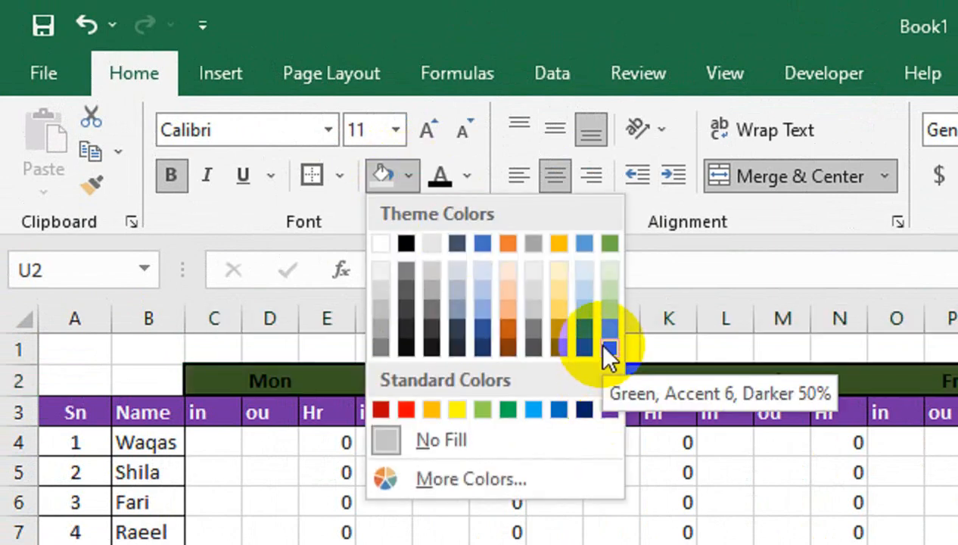
pyautogui.click(606, 345)
pyautogui.click(467, 175)
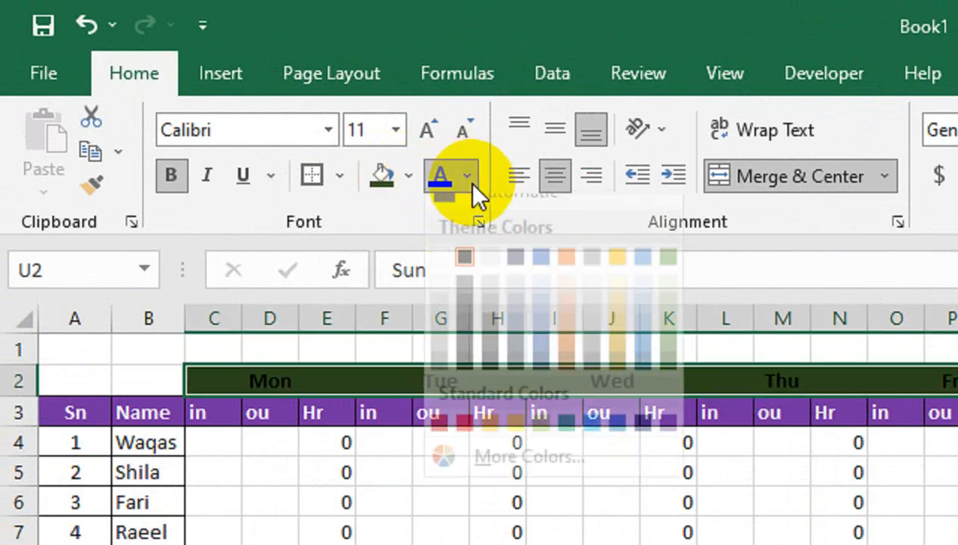
pyautogui.click(441, 280)
pyautogui.click(409, 472)
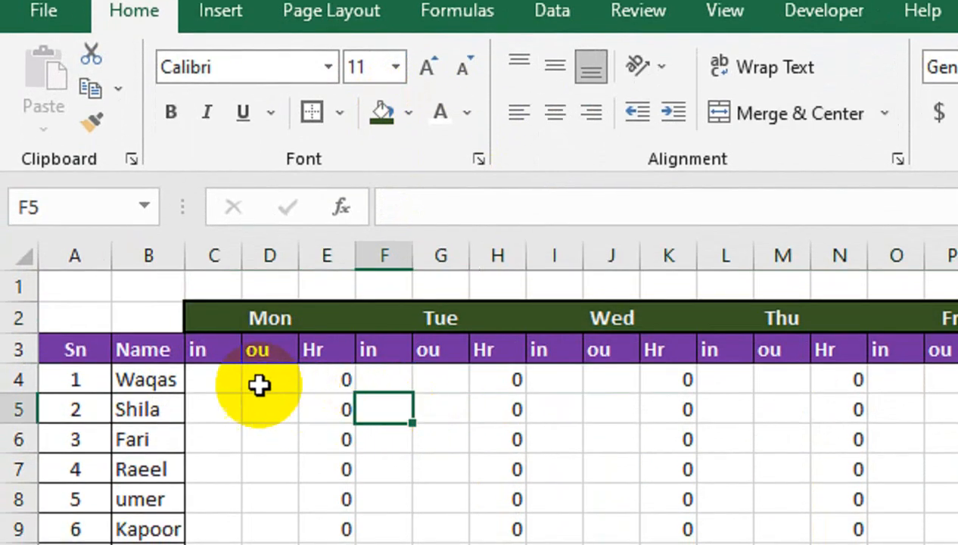
# Copy Monday's in and out times C5:D14 from Sheet1 and paste them into Sheet3 starting at C4.
pyautogui.click(221, 383)
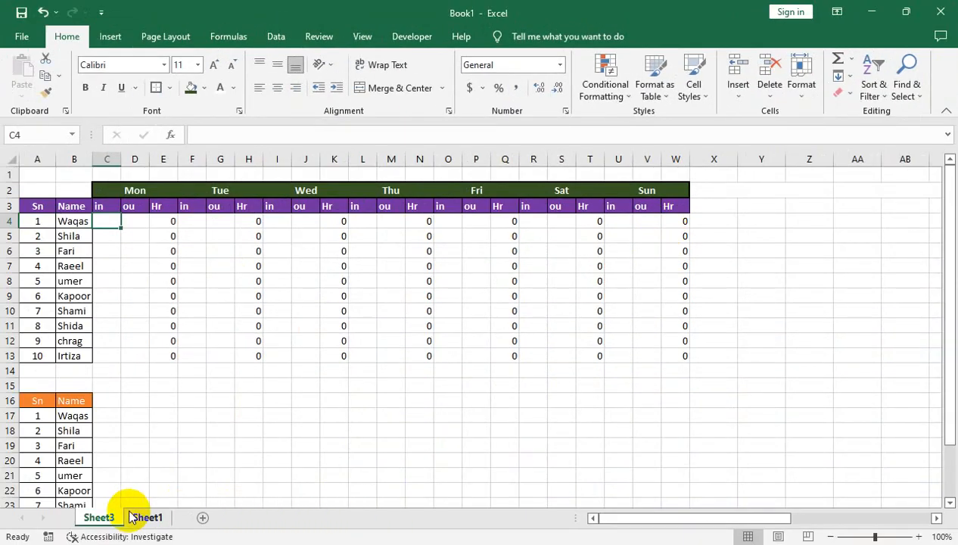
pyautogui.click(146, 518)
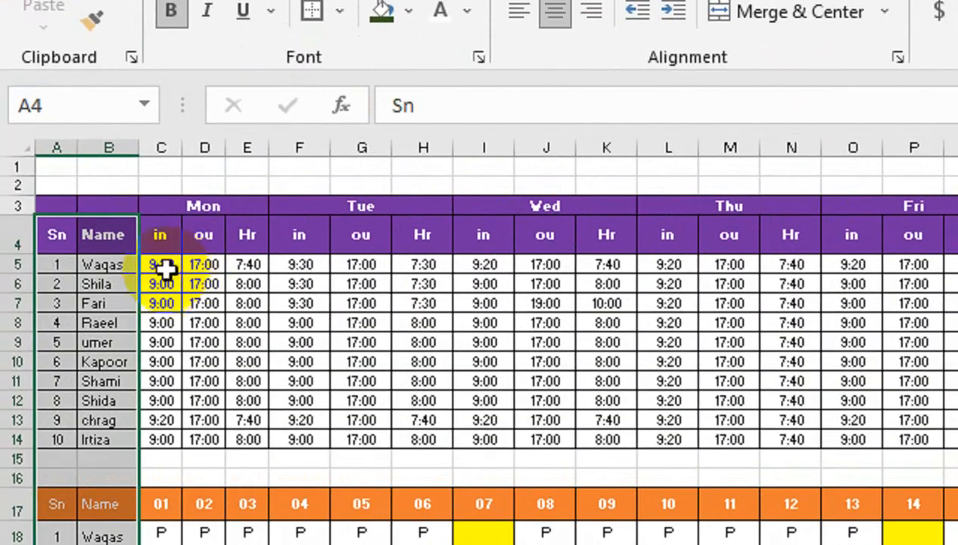
pyautogui.moveTo(162, 269); pyautogui.dragTo(205, 439)
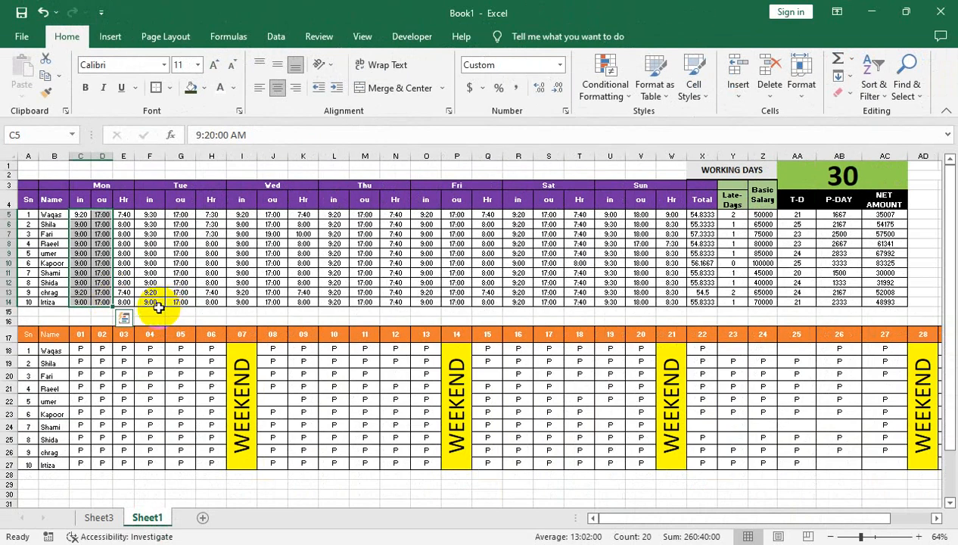
pyautogui.hotkey('ctrl', 'c')
pyautogui.click(98, 517)
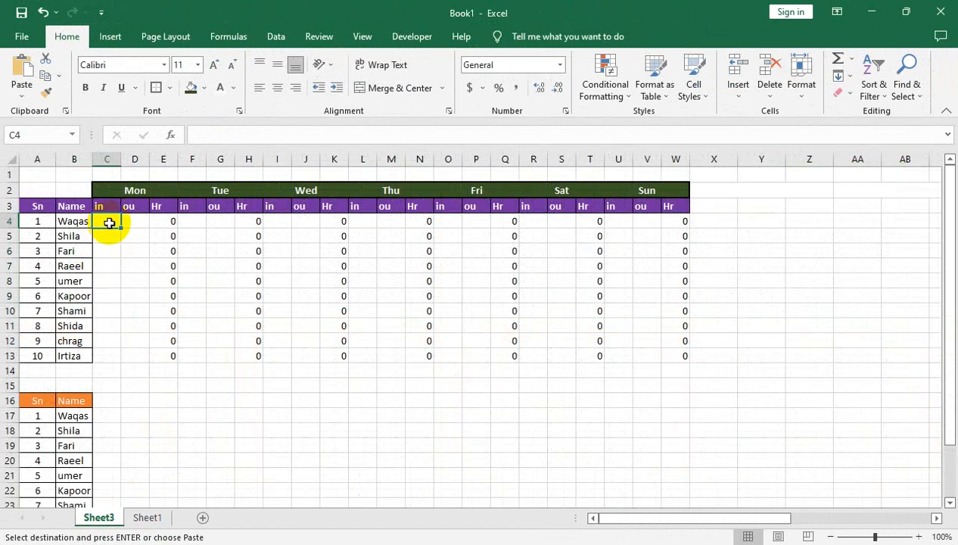
pyautogui.hotkey('ctrl', 'v')
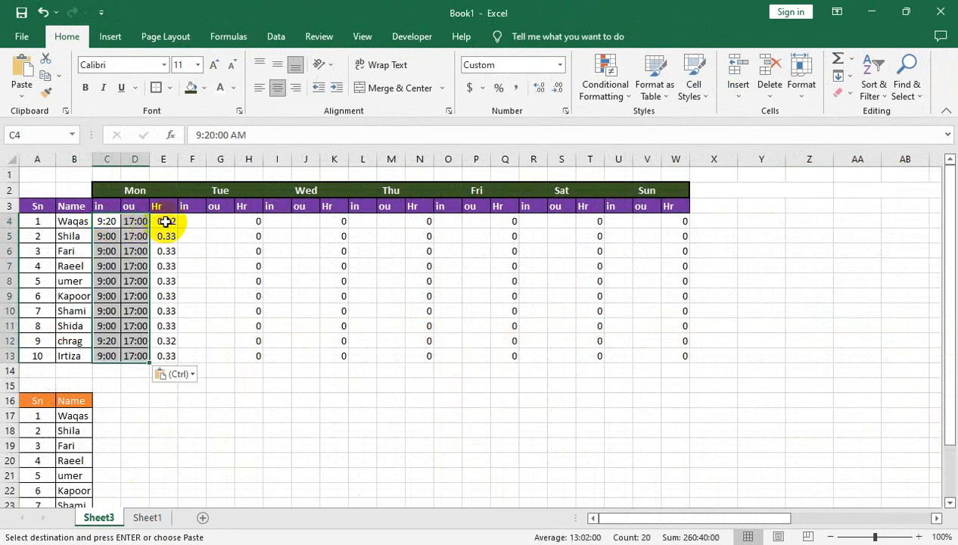
# Format Monday's hours result in E4 as an hours-and-minutes time and fill it down through E13.
pyautogui.click(165, 221)
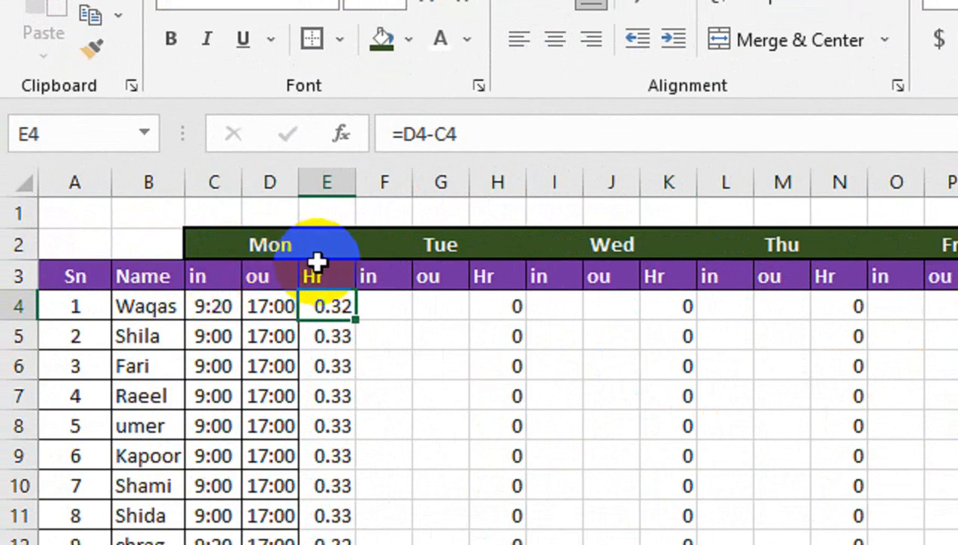
pyautogui.doubleClick(338, 308)
pyautogui.press('Return')
pyautogui.click(338, 311)
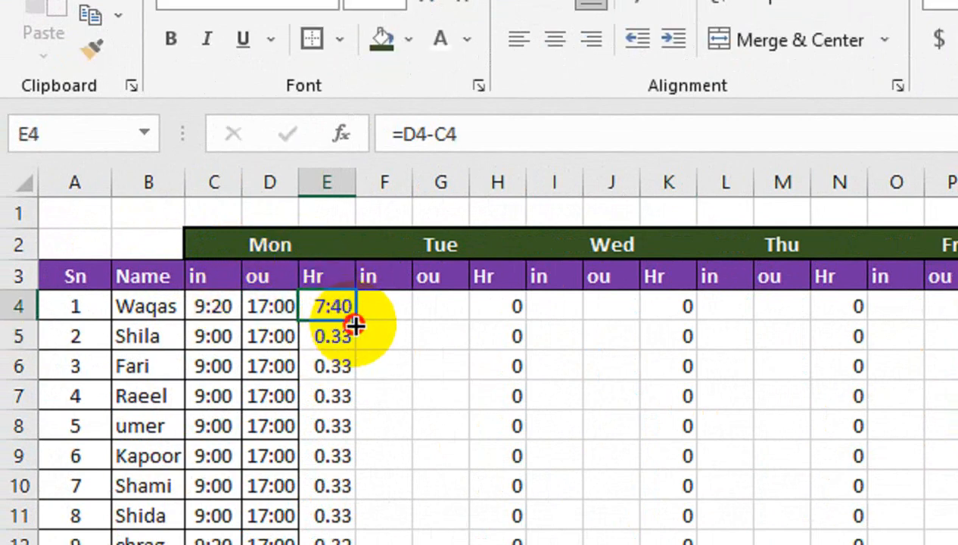
pyautogui.moveTo(355, 324); pyautogui.dragTo(346, 544)
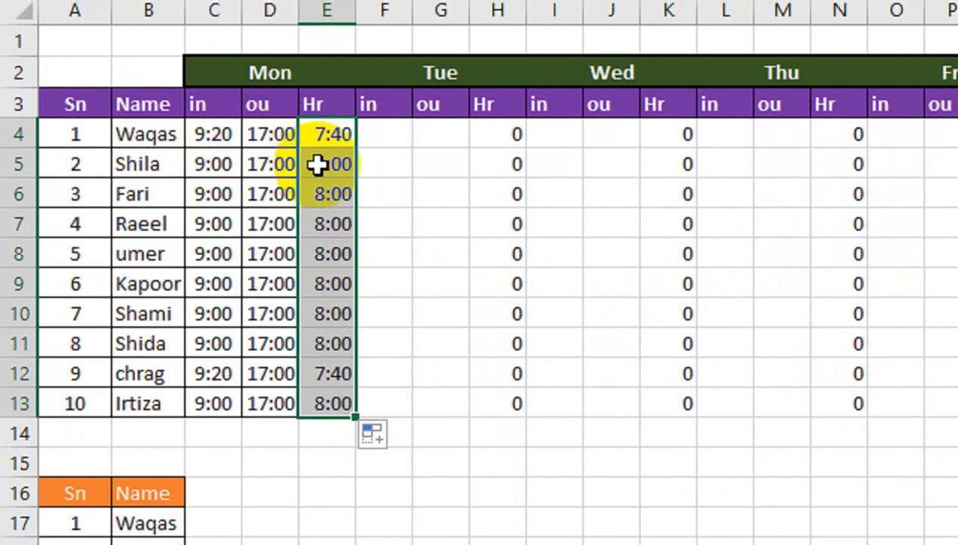
pyautogui.click(454, 144)
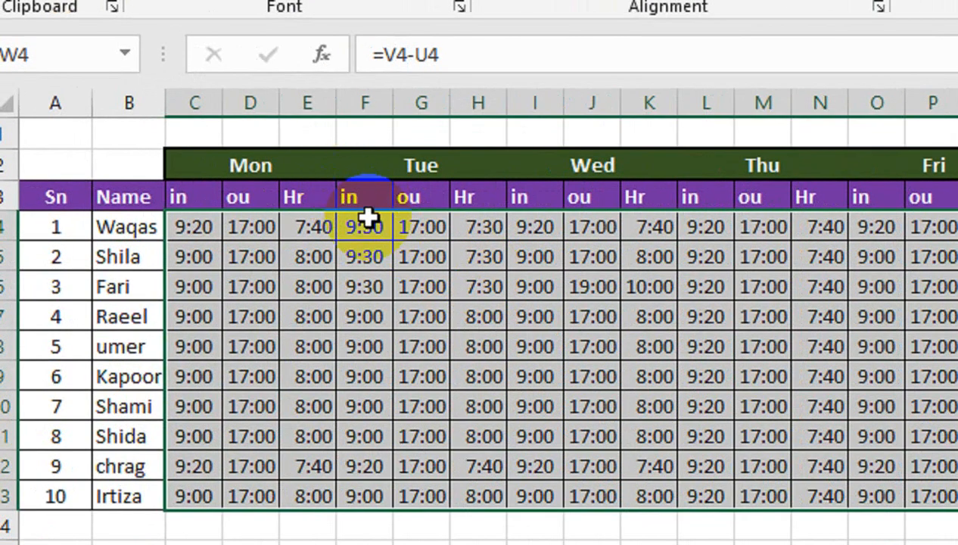
# Auto-fit the widths of columns D through W so that all times fit in their cells.
pyautogui.click(195, 218)
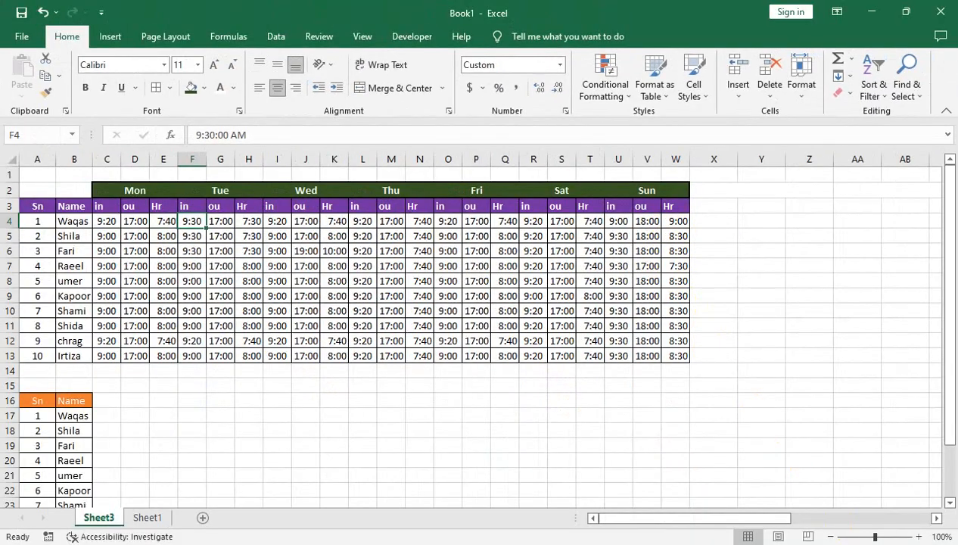
pyautogui.moveTo(871, 538); pyautogui.dragTo(865, 535)
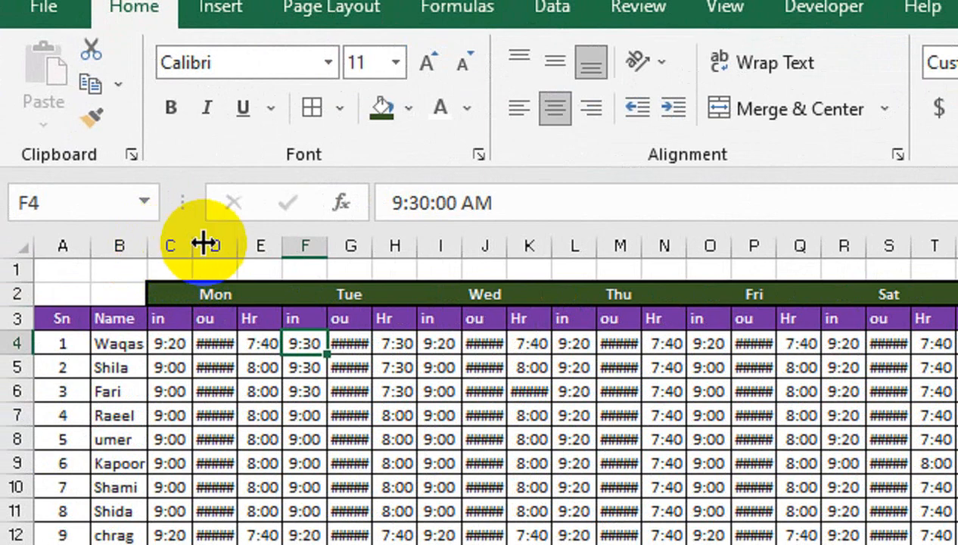
pyautogui.click(109, 155)
pyautogui.moveTo(219, 242); pyautogui.dragTo(957, 293)
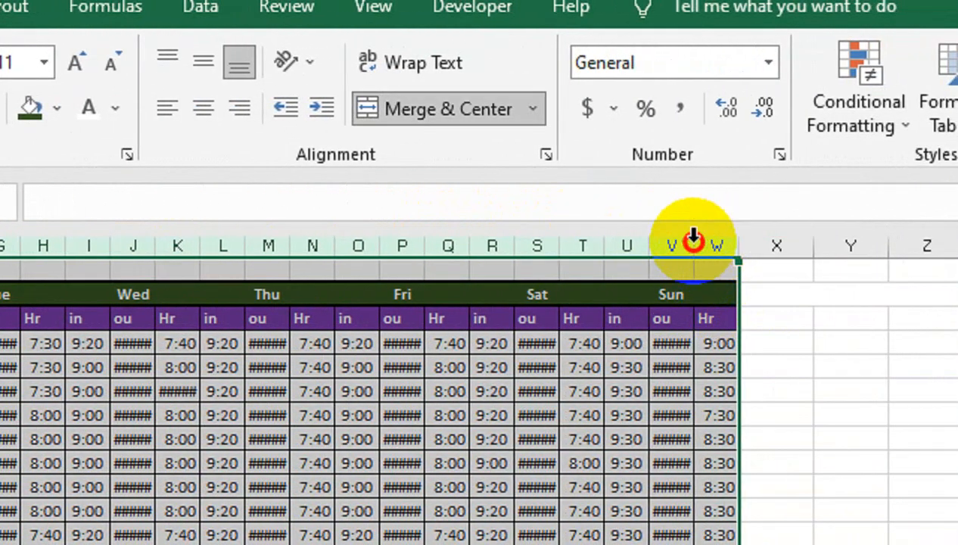
pyautogui.doubleClick(693, 242)
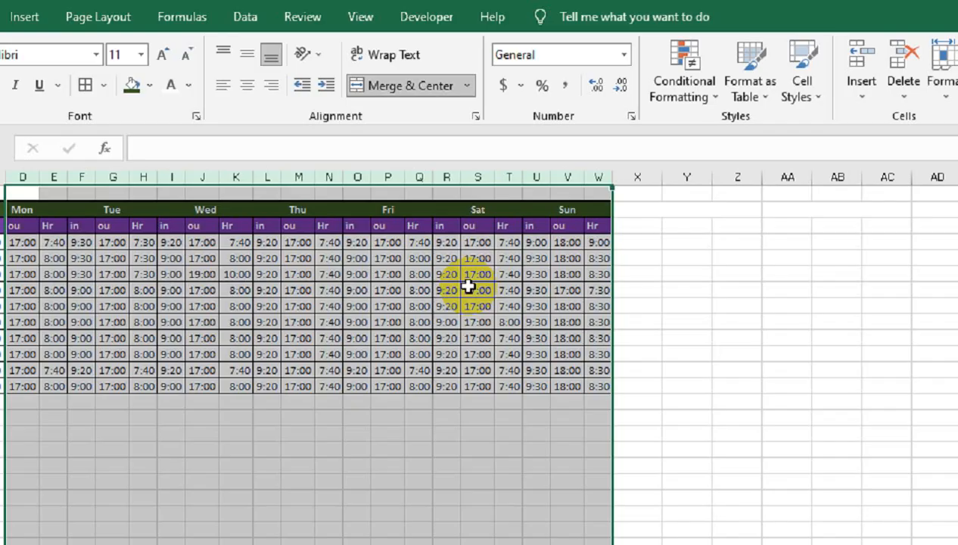
pyautogui.click(486, 412)
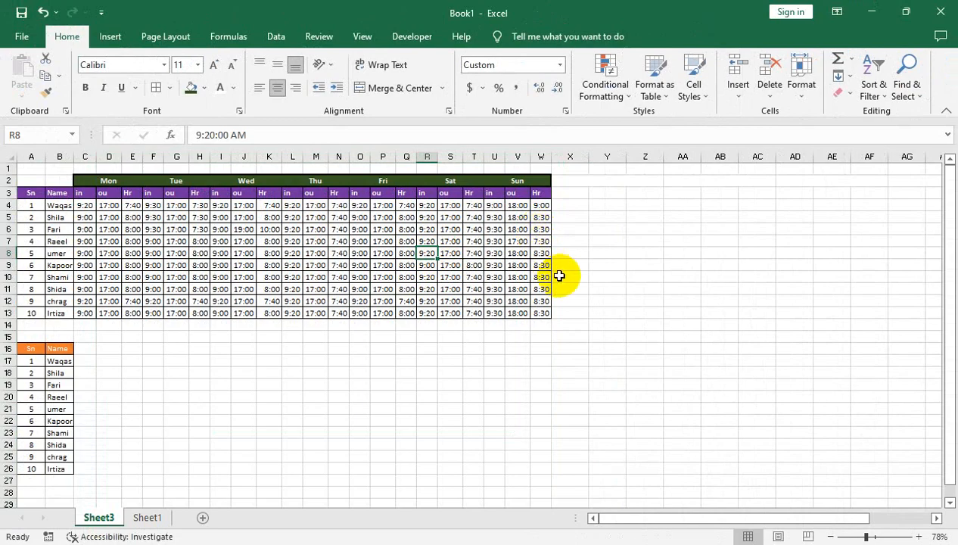
# Add the total-hours header T-hr in X3, beside Sunday's Hr column.
pyautogui.click(558, 195)
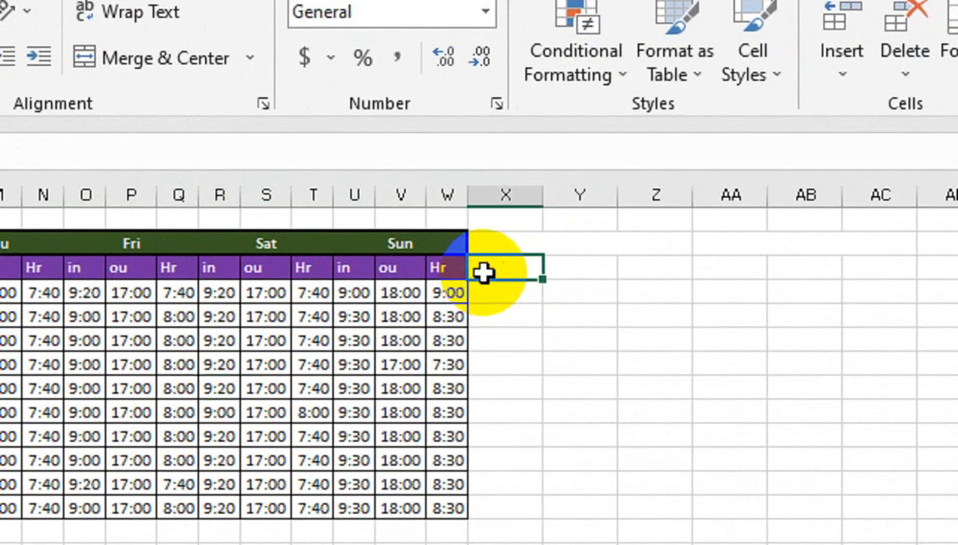
pyautogui.write('t')
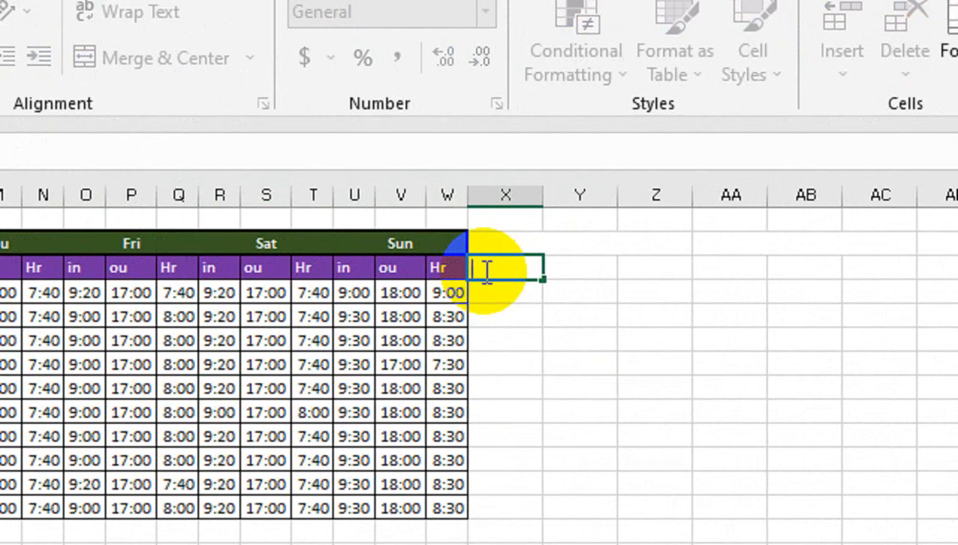
pyautogui.write('-h')
pyautogui.press('Return')
# Enter =SUMIF($C$3:$W$3,$W$3,C4:W4)*24 in X4 to total the first employee's weekly hours.
pyautogui.write('=sum')
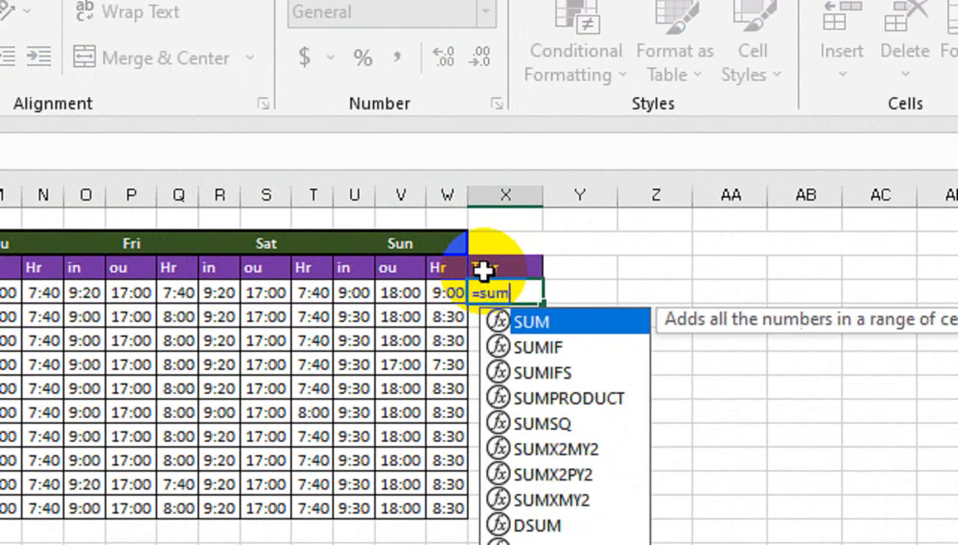
pyautogui.write('if')
pyautogui.press('Tab')
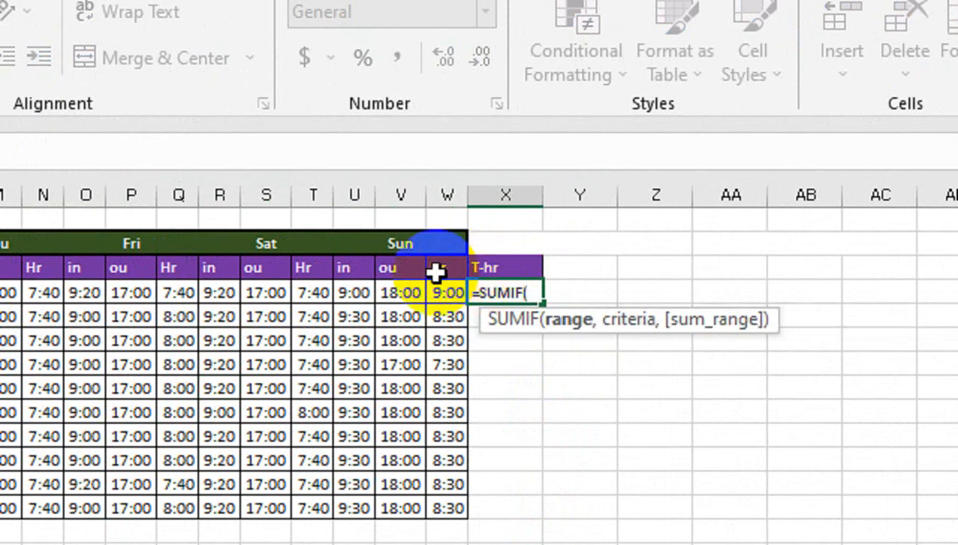
pyautogui.moveTo(438, 272); pyautogui.dragTo(137, 265)
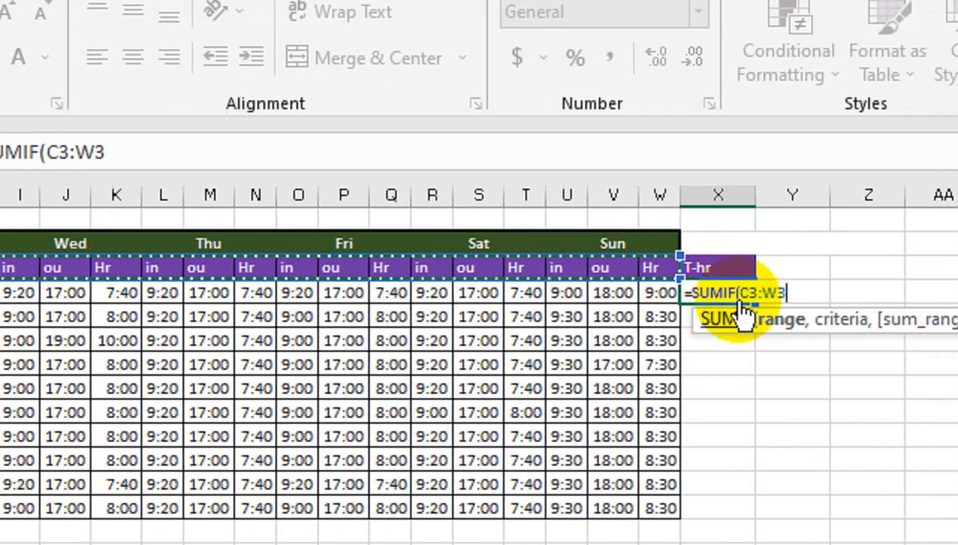
pyautogui.write(',')
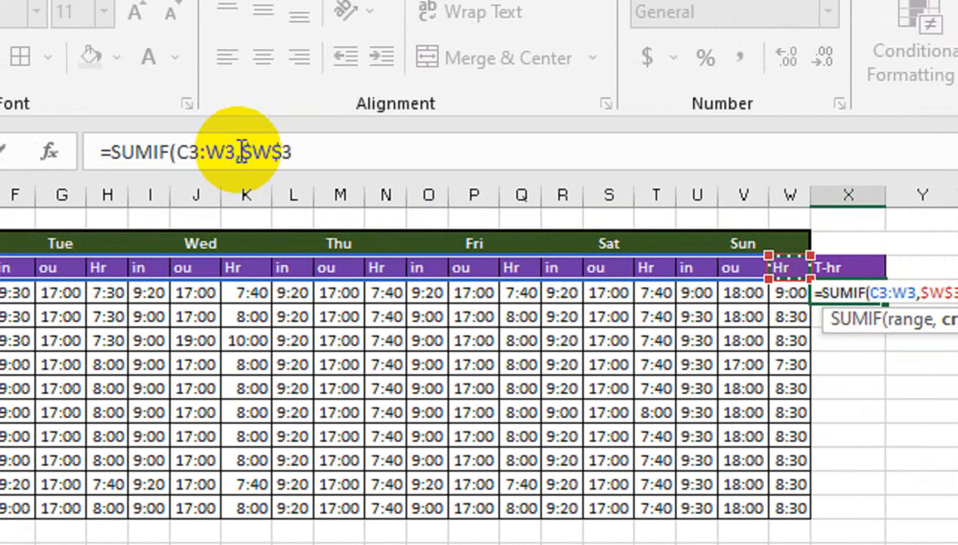
pyautogui.moveTo(141, 157); pyautogui.dragTo(88, 157)
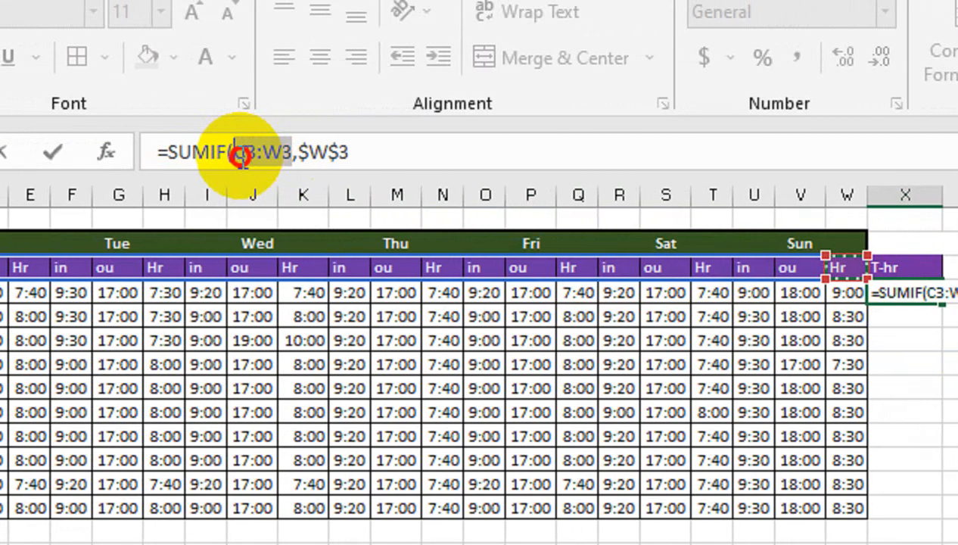
pyautogui.press('F4')
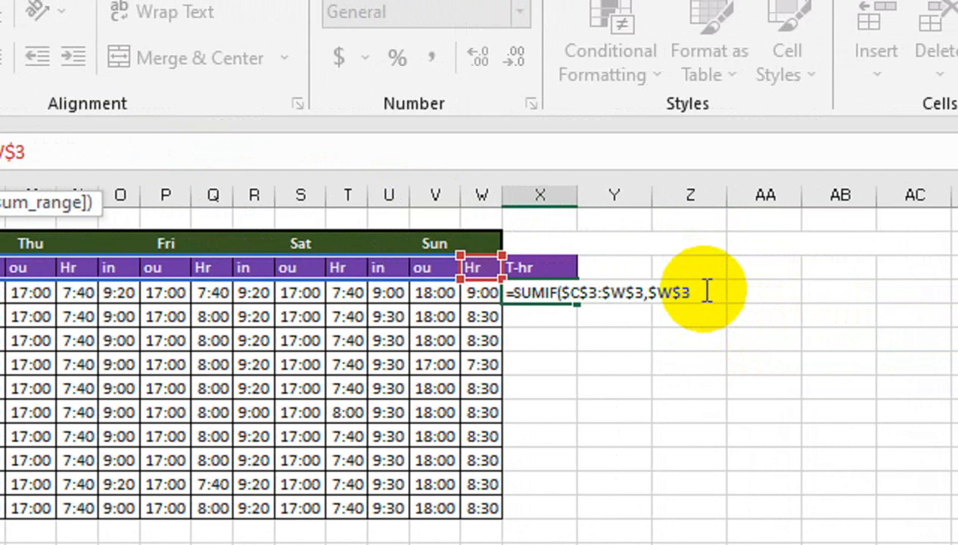
pyautogui.click(909, 292)
pyautogui.write(',')
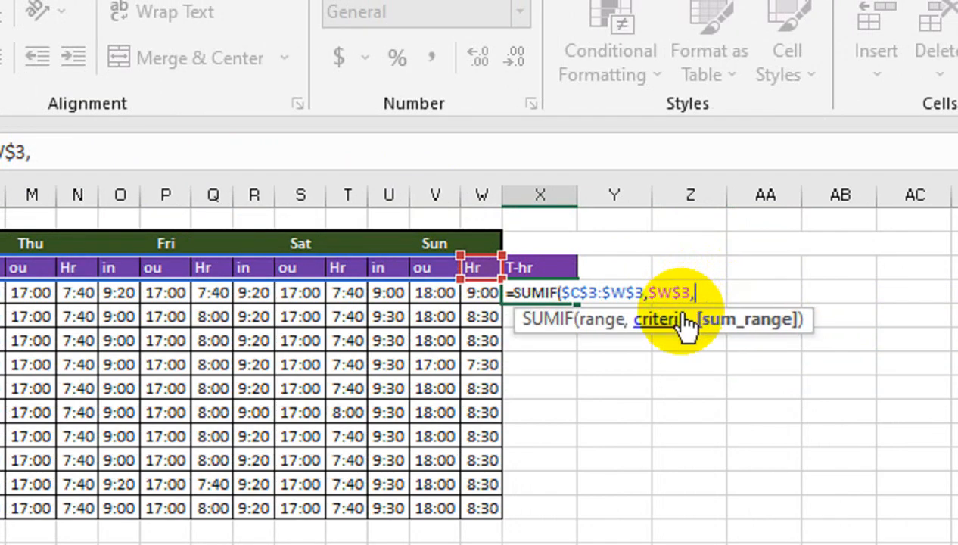
pyautogui.moveTo(474, 294); pyautogui.dragTo(184, 288)
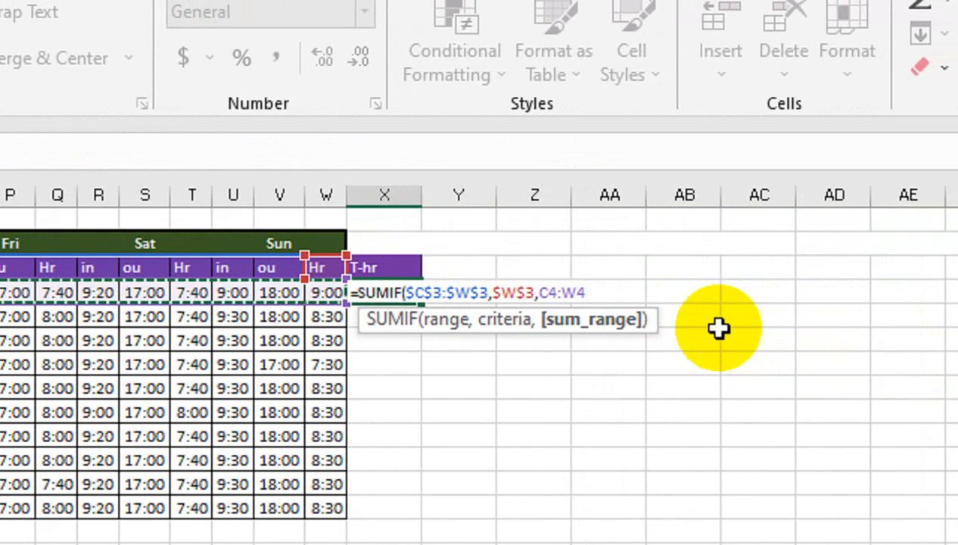
pyautogui.write(')*24')
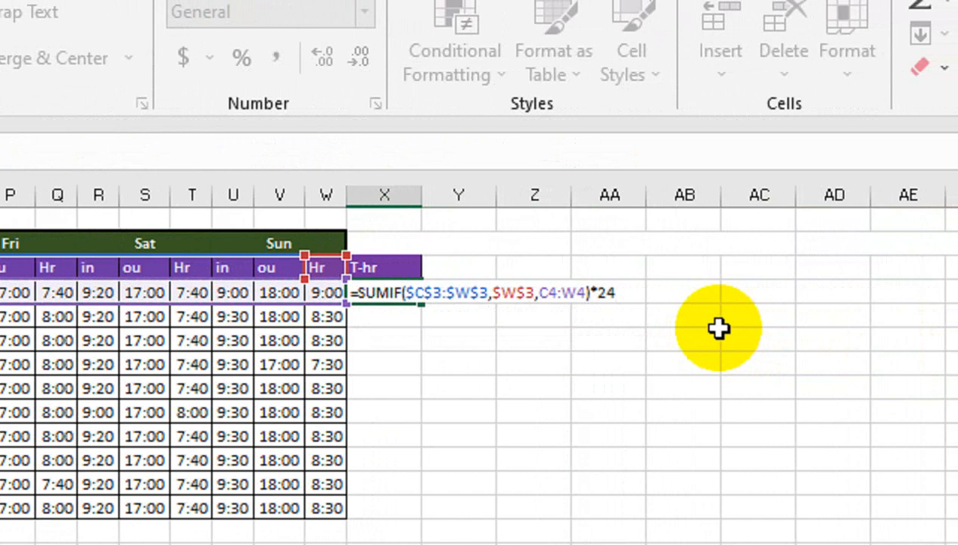
pyautogui.press('Return')
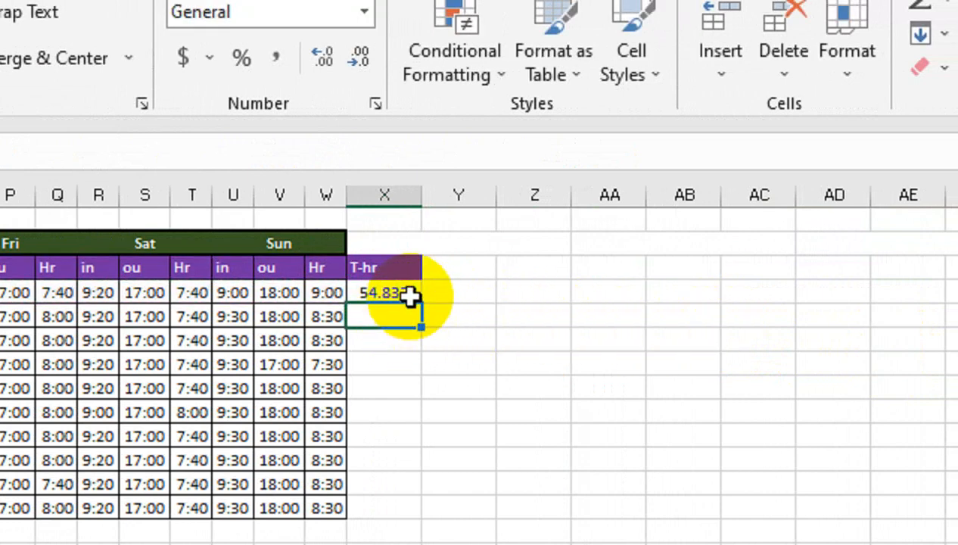
# Fill the total-hours formula in X4 down through X13 for all employees.
pyautogui.click(409, 296)
pyautogui.moveTo(421, 309); pyautogui.dragTo(424, 518)
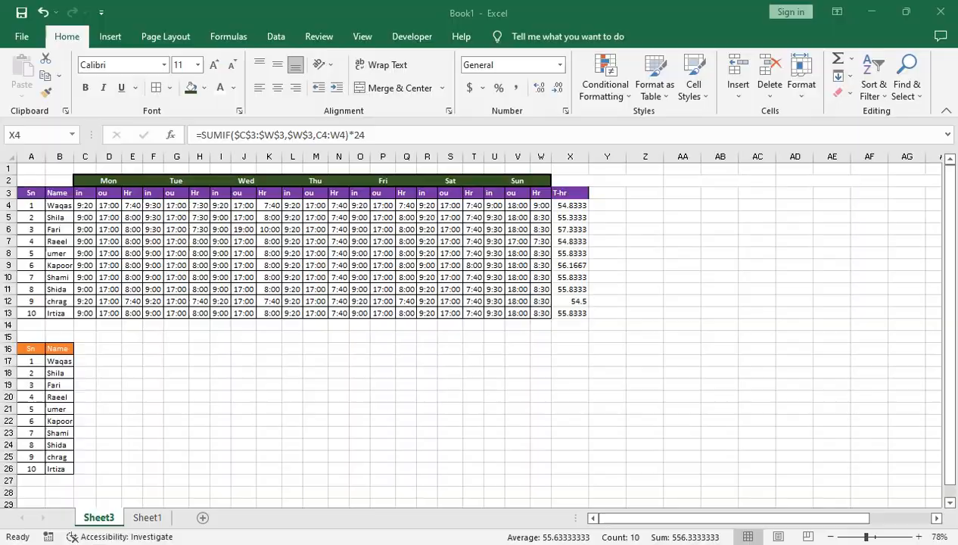
pyautogui.click(542, 241)
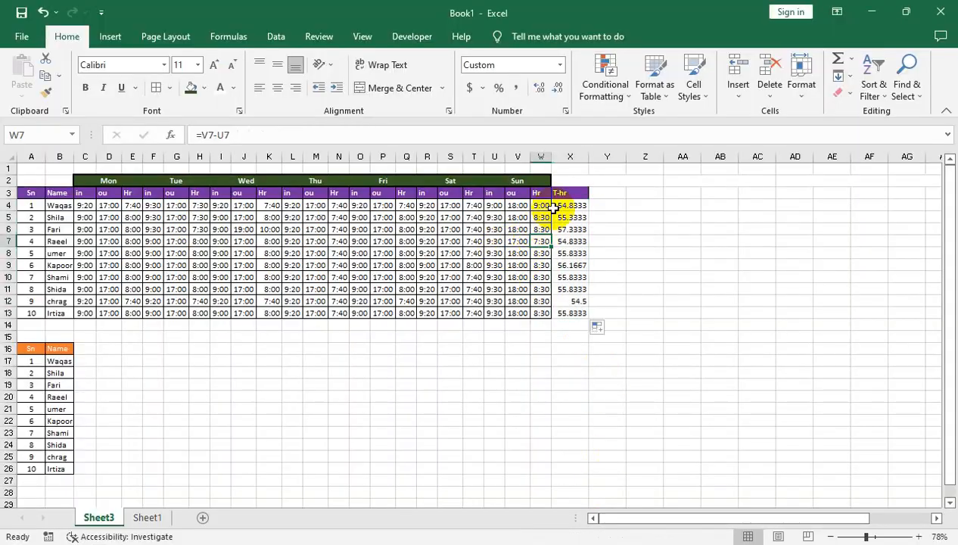
pyautogui.moveTo(502, 290); pyautogui.dragTo(502, 505)
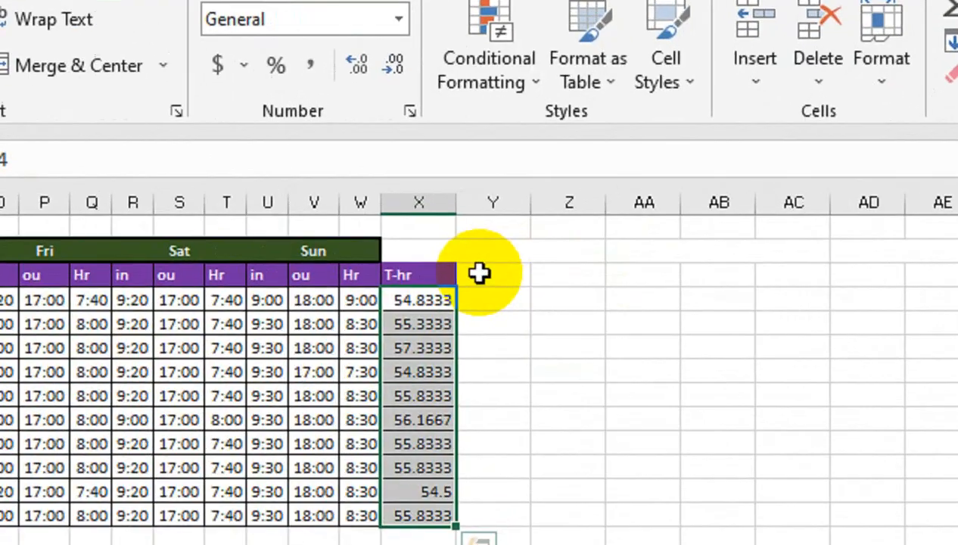
# Add the header Late -Day in Y3, beside the T-hr column.
pyautogui.click(602, 191)
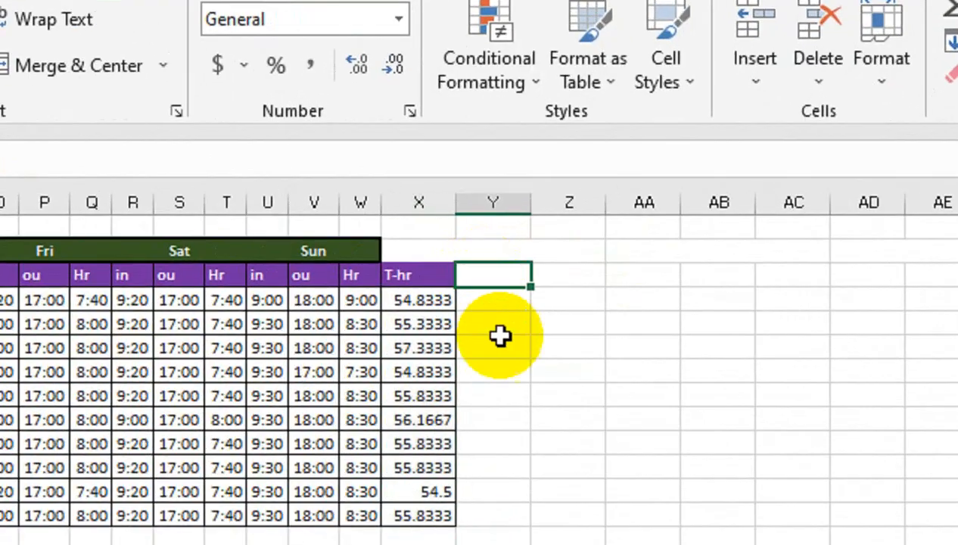
pyautogui.write('I')
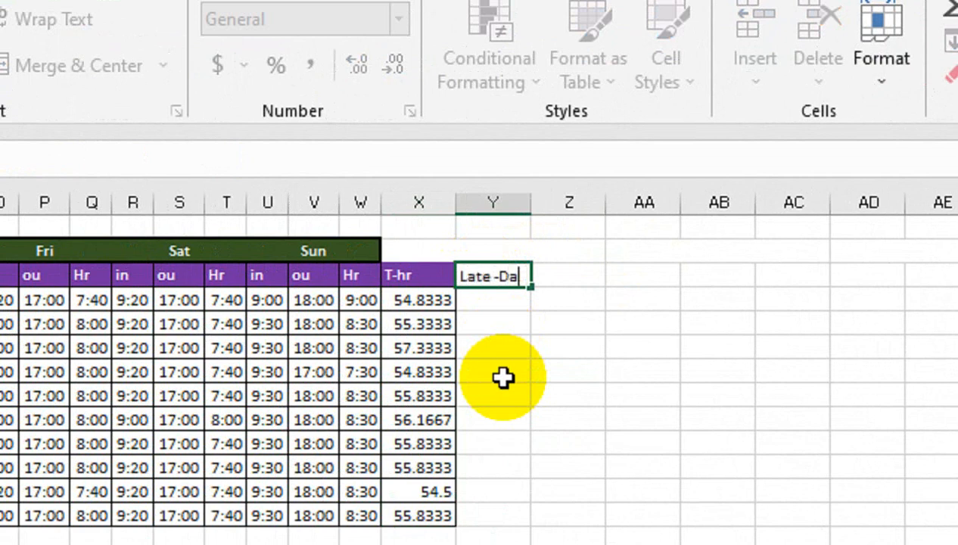
pyautogui.press('Return')
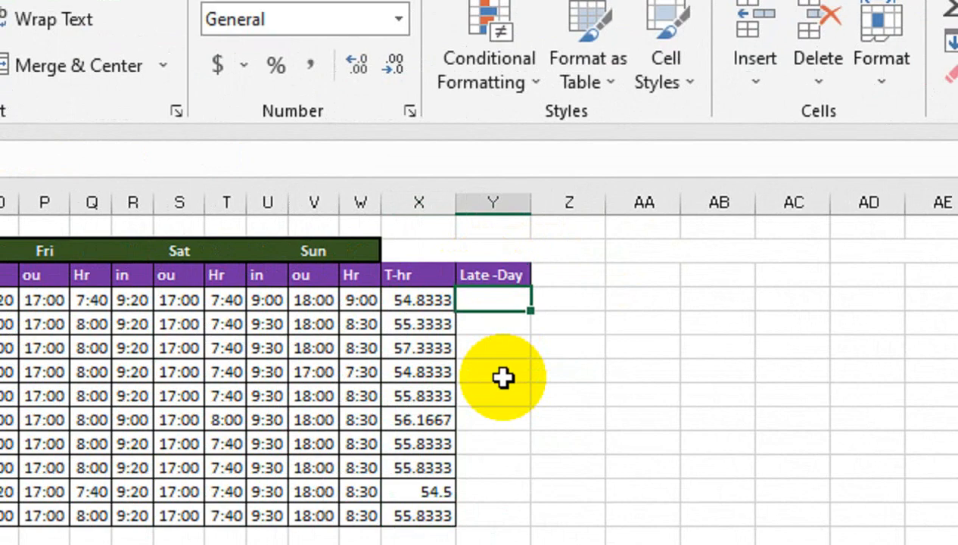
# Start a COUNTIFS formula in Y4 with C4:W4 as the first range and ">09:00" as its criterion.
pyautogui.write('=counti')
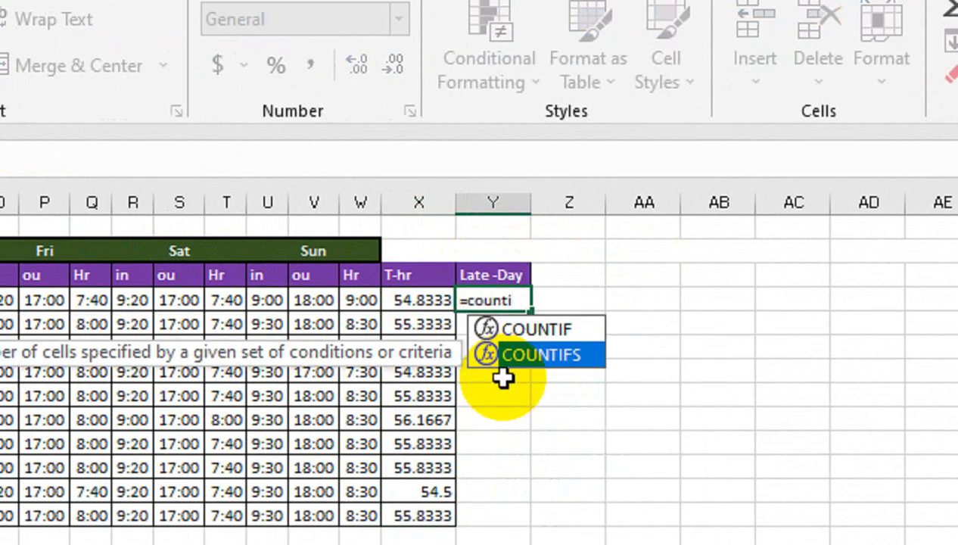
pyautogui.press('Tab')
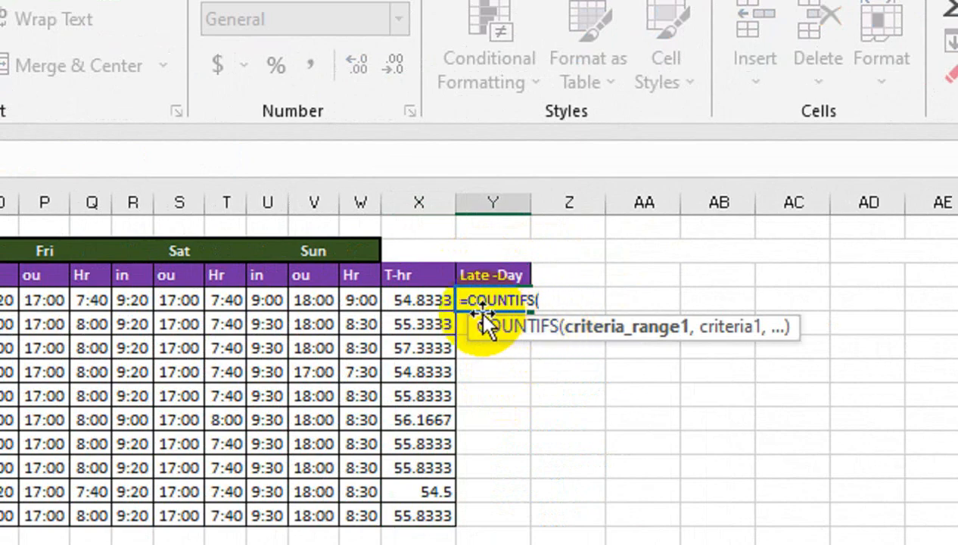
pyautogui.moveTo(368, 300); pyautogui.dragTo(0, 300)
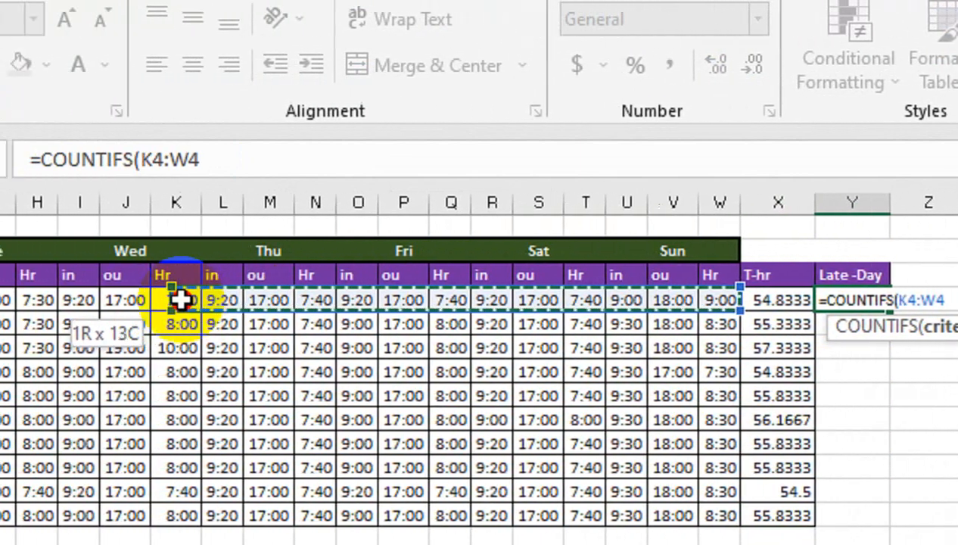
pyautogui.moveTo(181, 301); pyautogui.dragTo(0, 300)
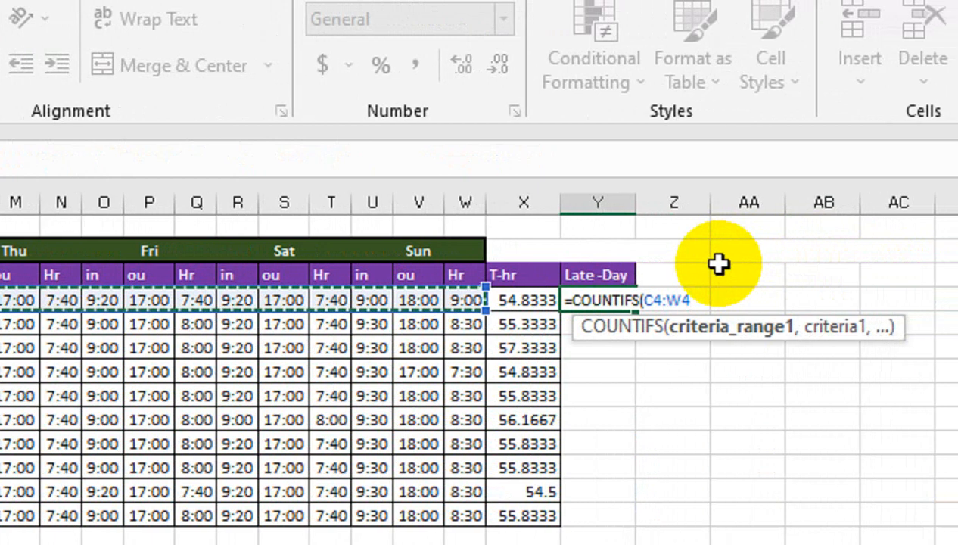
pyautogui.write(',>09:00')
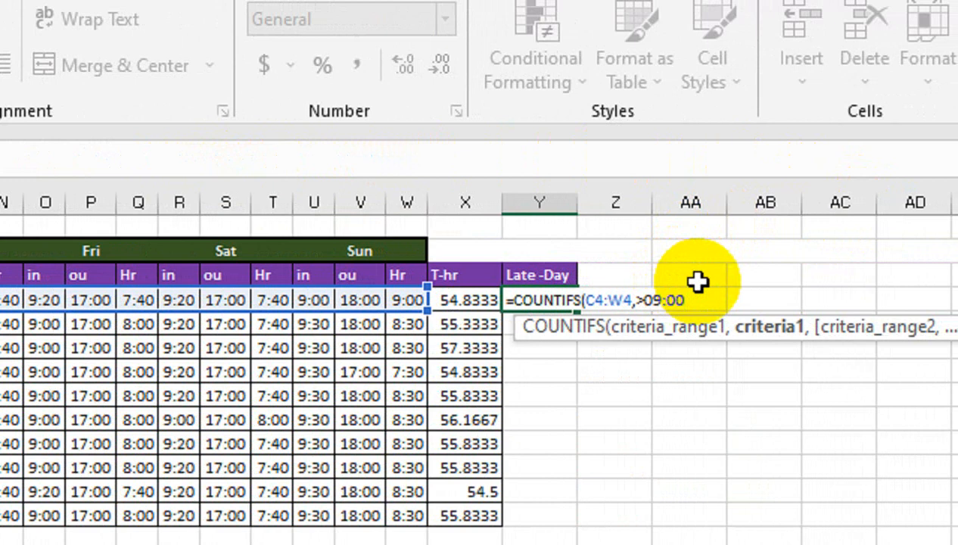
pyautogui.click(639, 300)
pyautogui.write('"')
pyautogui.click(706, 295)
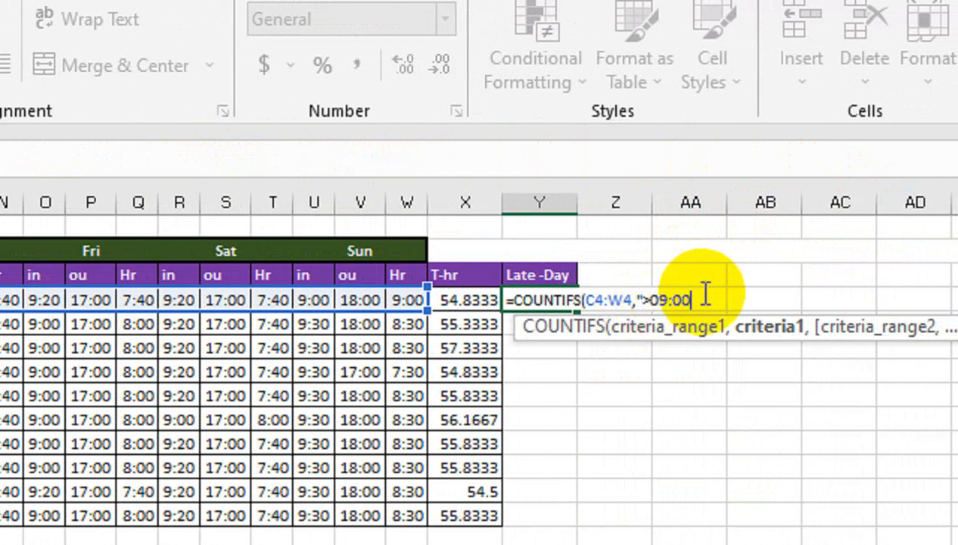
# Complete Y4's COUNTIFS formula with the range $C$3:$W$3 and criterion "in", and fill it down through Y13.
pyautogui.write(',')
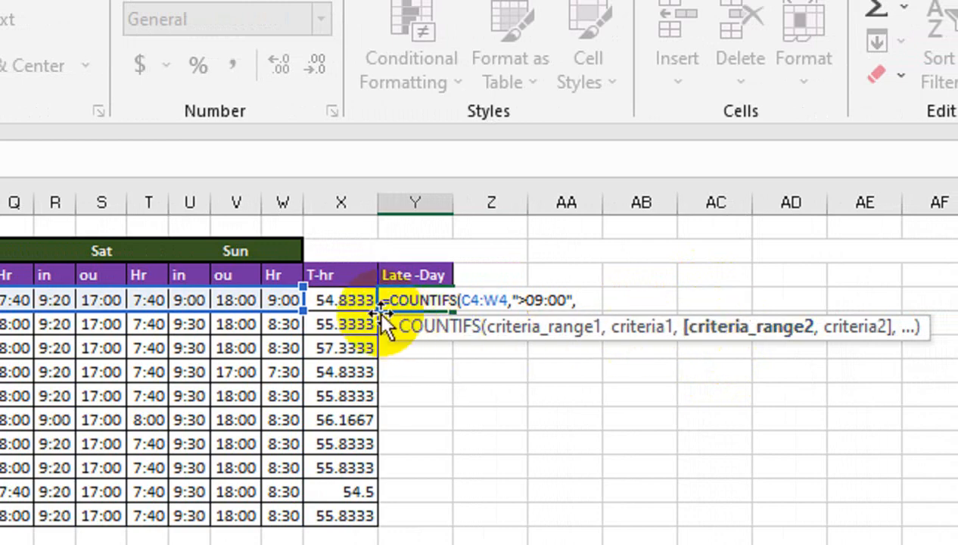
pyautogui.moveTo(295, 274); pyautogui.dragTo(0, 273)
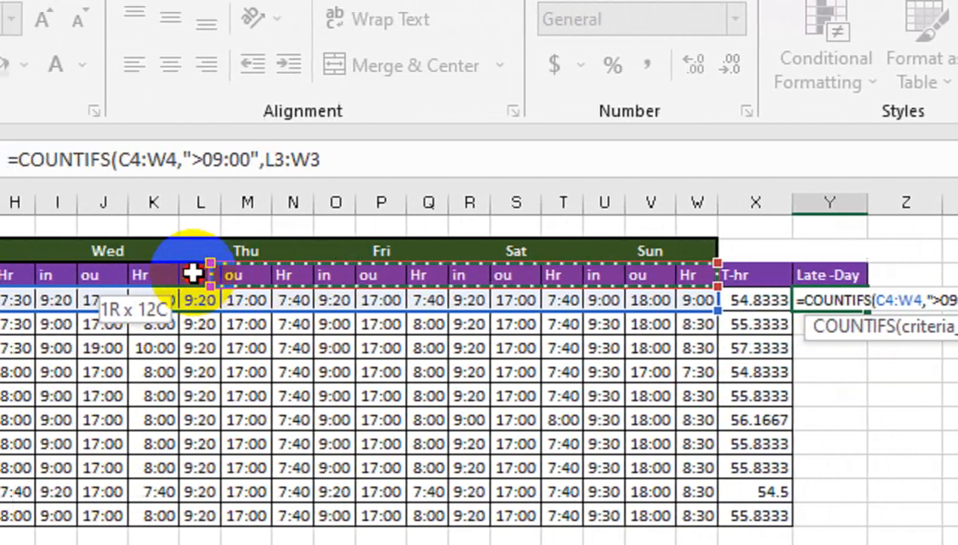
pyautogui.moveTo(193, 274); pyautogui.dragTo(0, 274)
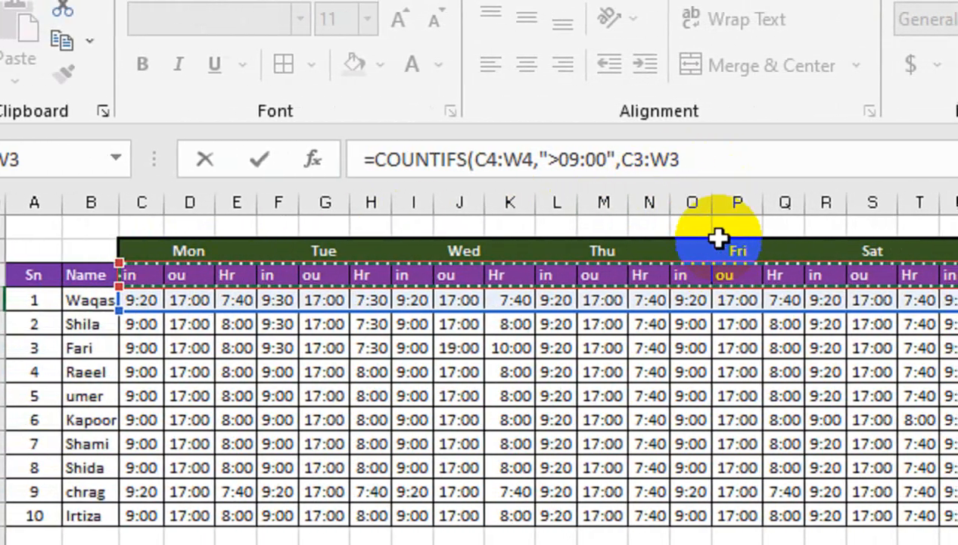
pyautogui.press('F4')
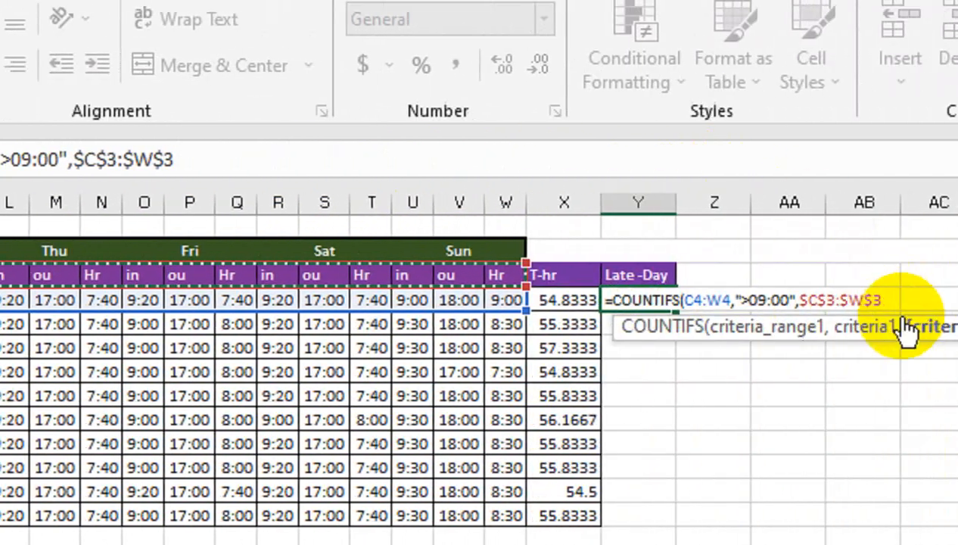
pyautogui.write(',"i')
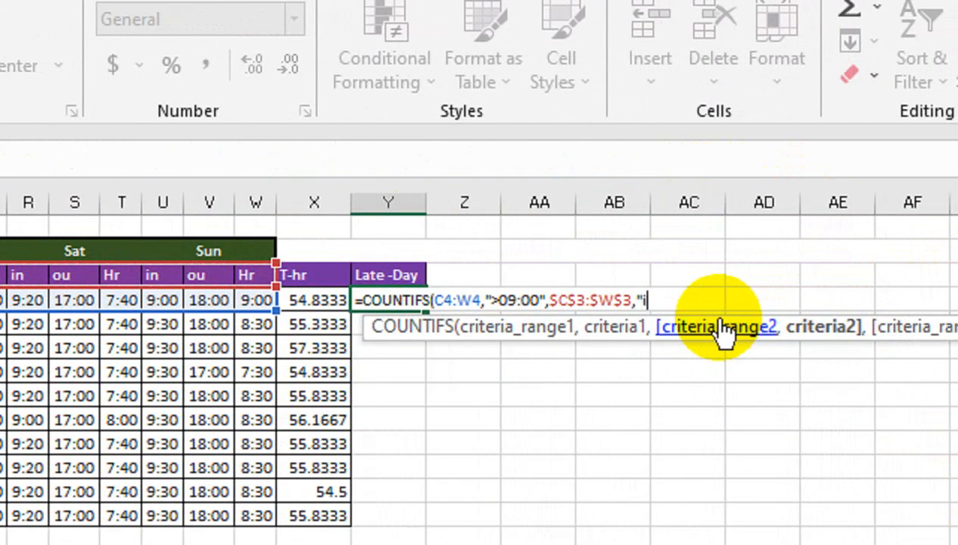
pyautogui.write('n")')
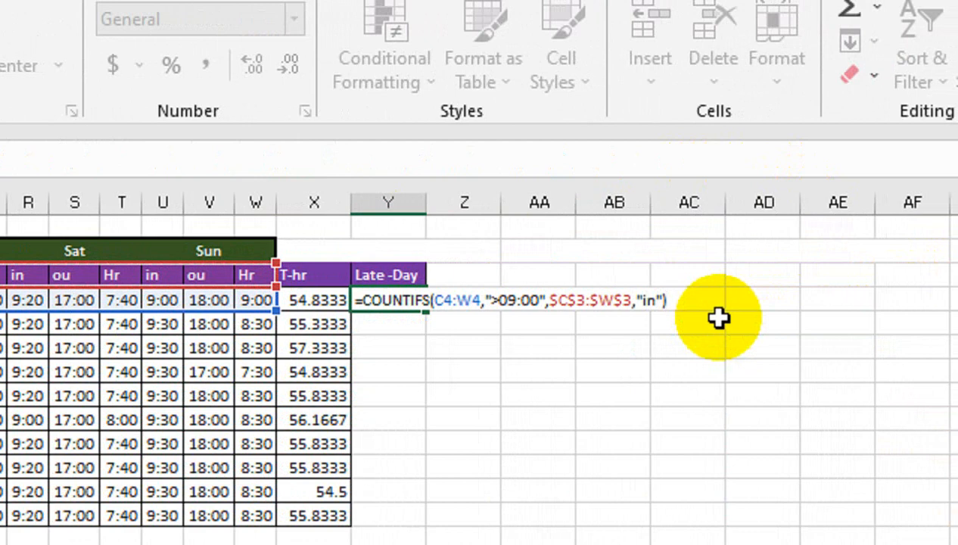
pyautogui.press('Return')
pyautogui.click(387, 300)
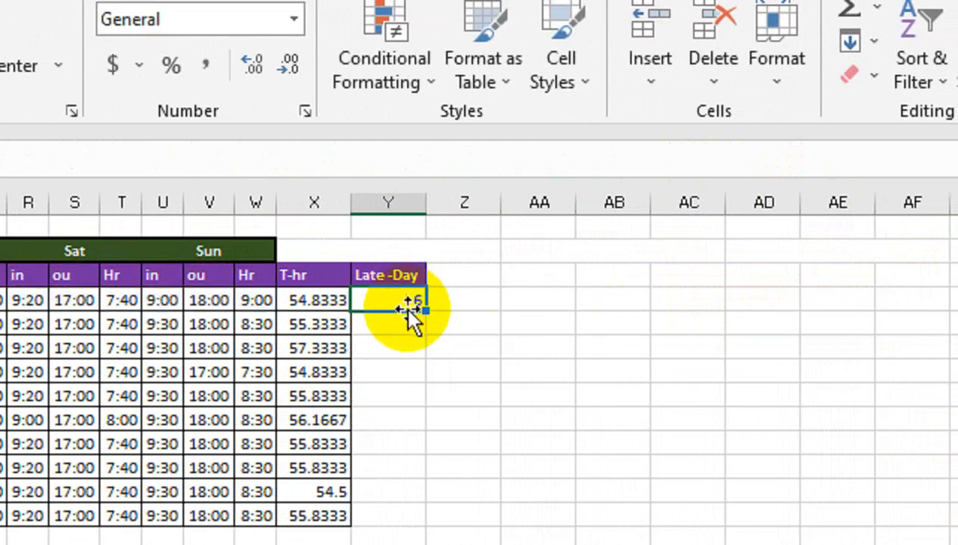
pyautogui.moveTo(426, 316); pyautogui.dragTo(423, 522)
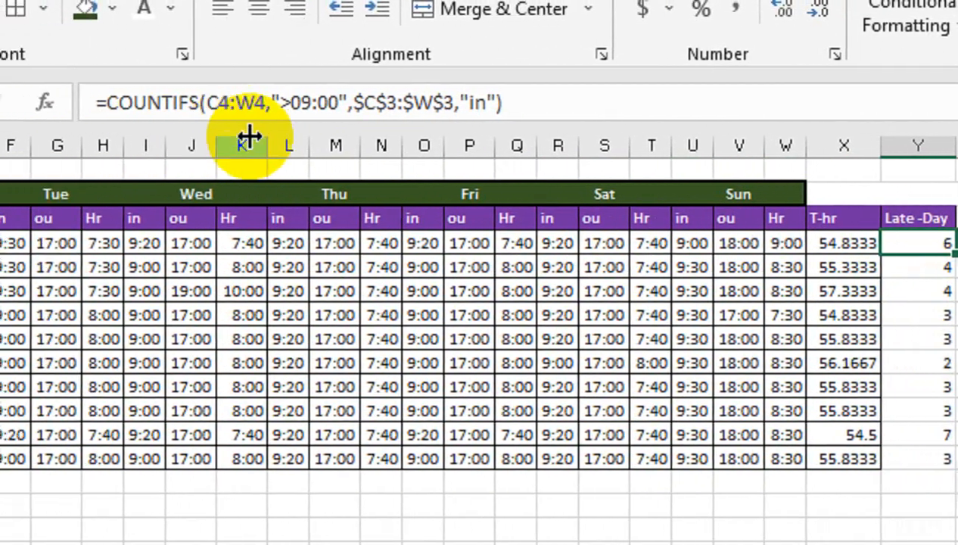
# Divide the COUNTIFS result in Y4 by 3 and set the cell's number format to General.
pyautogui.click(430, 99)
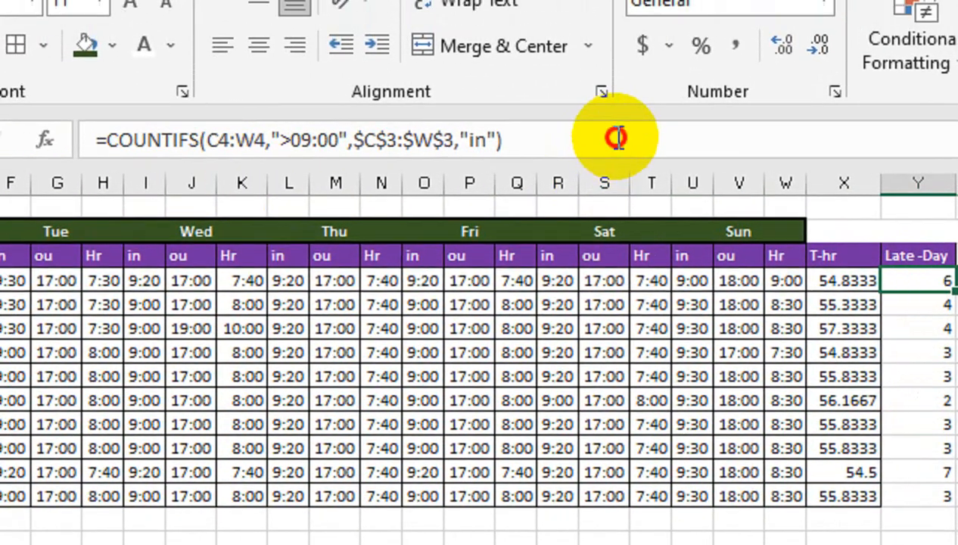
pyautogui.write('/3')
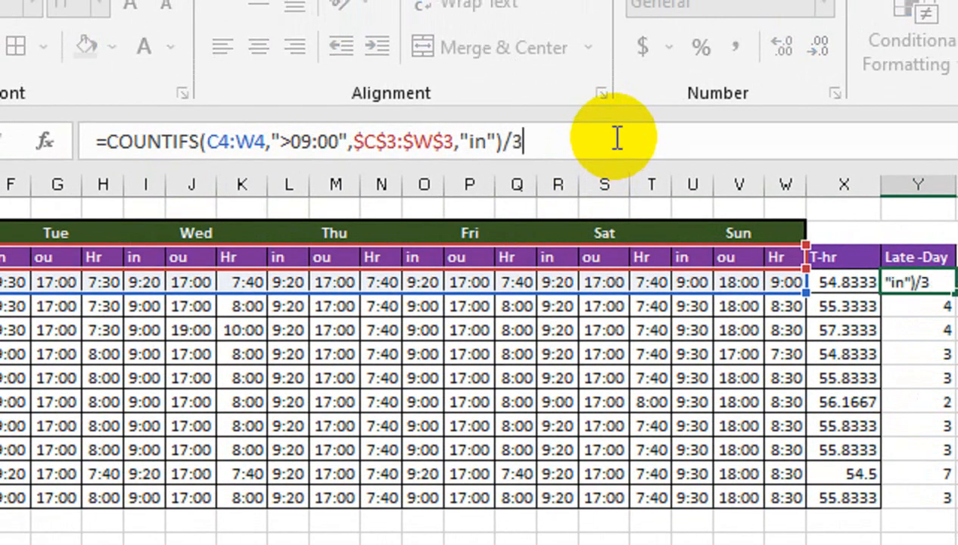
pyautogui.press('Return')
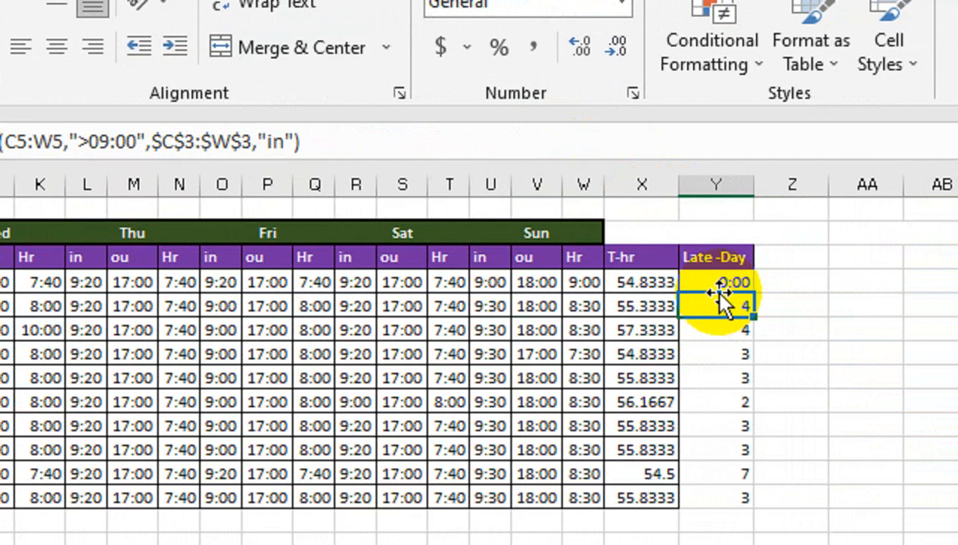
pyautogui.click(715, 281)
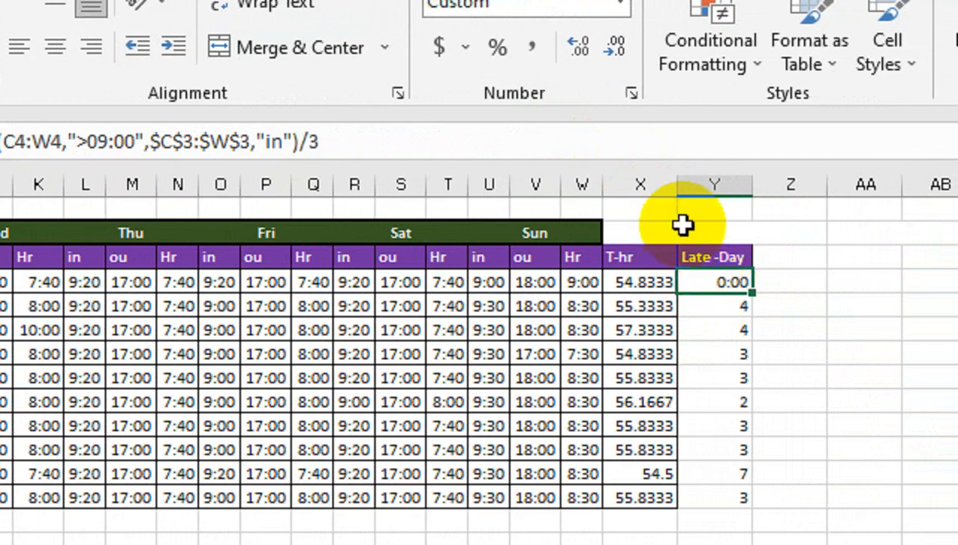
pyautogui.click(619, 2)
pyautogui.click(533, 42)
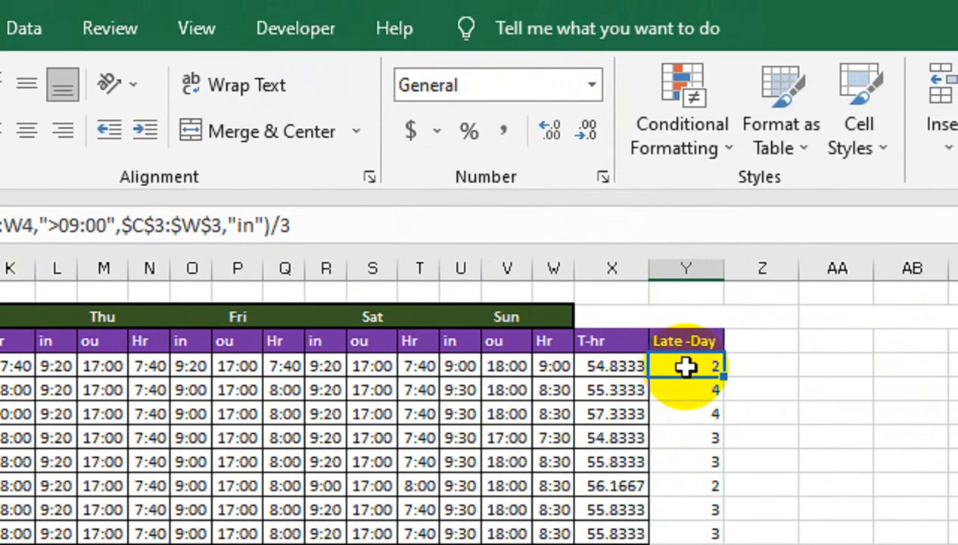
# Reapply the General number format to Y4 and fill its divided-by-3 late-day formula down through Y13.
pyautogui.hotkey('ctrl', 'z')
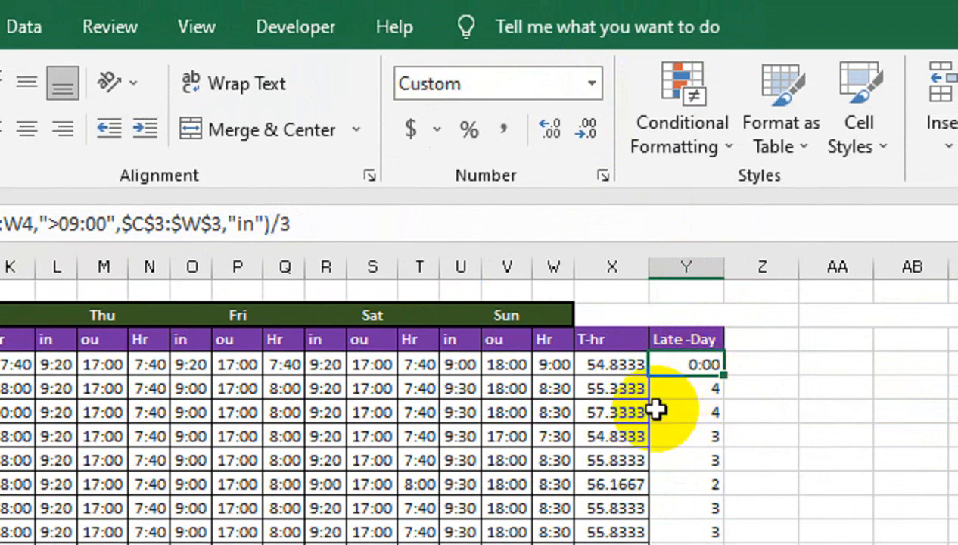
pyautogui.hotkey('ctrl', 'shift', '~')
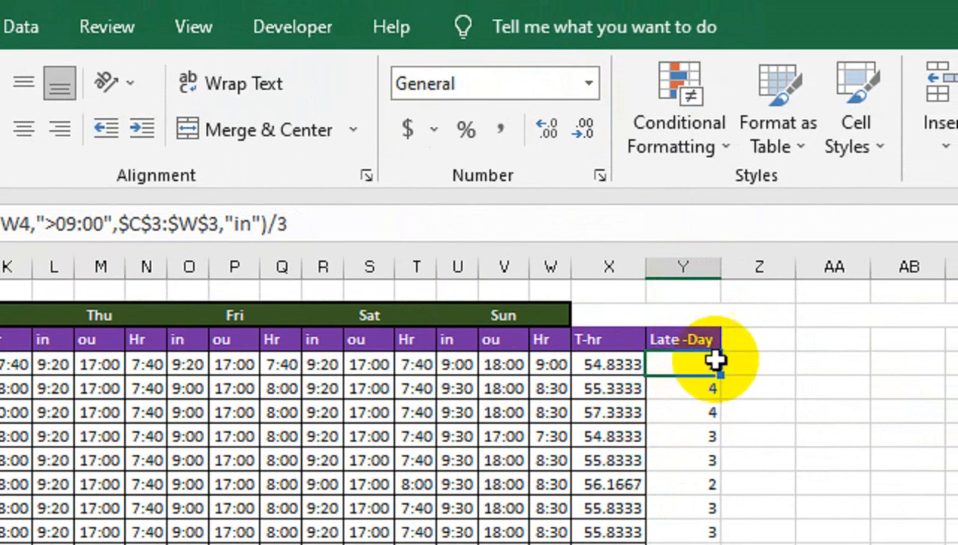
pyautogui.moveTo(719, 380); pyautogui.dragTo(731, 409)
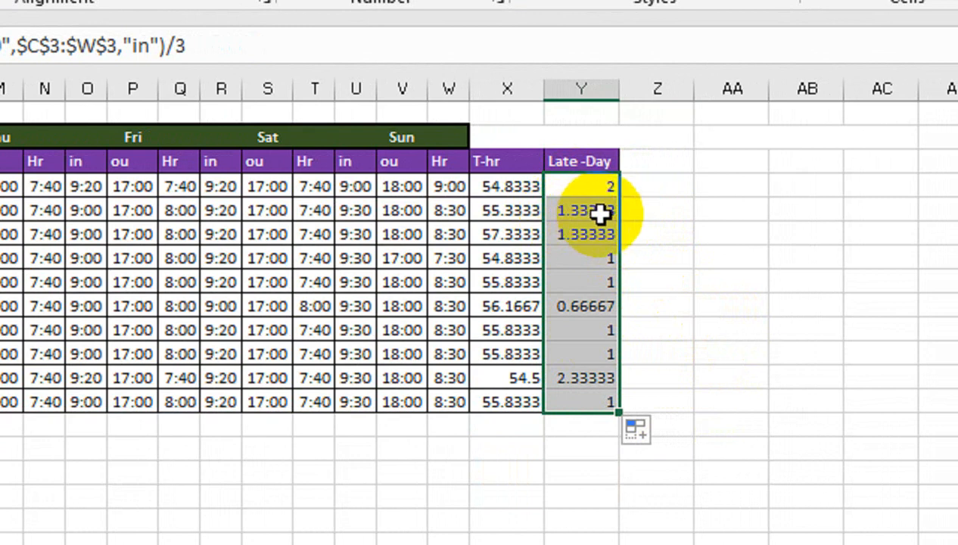
pyautogui.hotkey('ctrl', 'z')
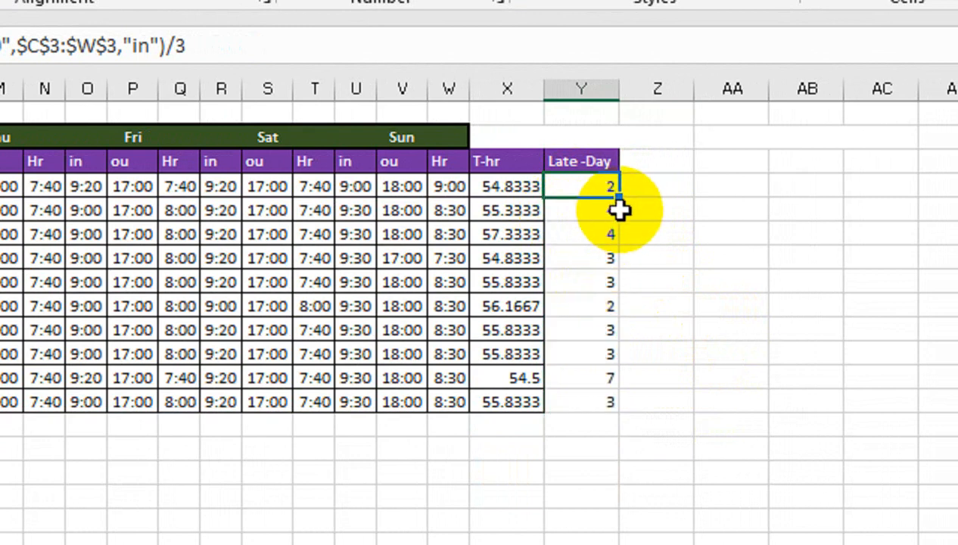
pyautogui.moveTo(619, 195); pyautogui.dragTo(616, 409)
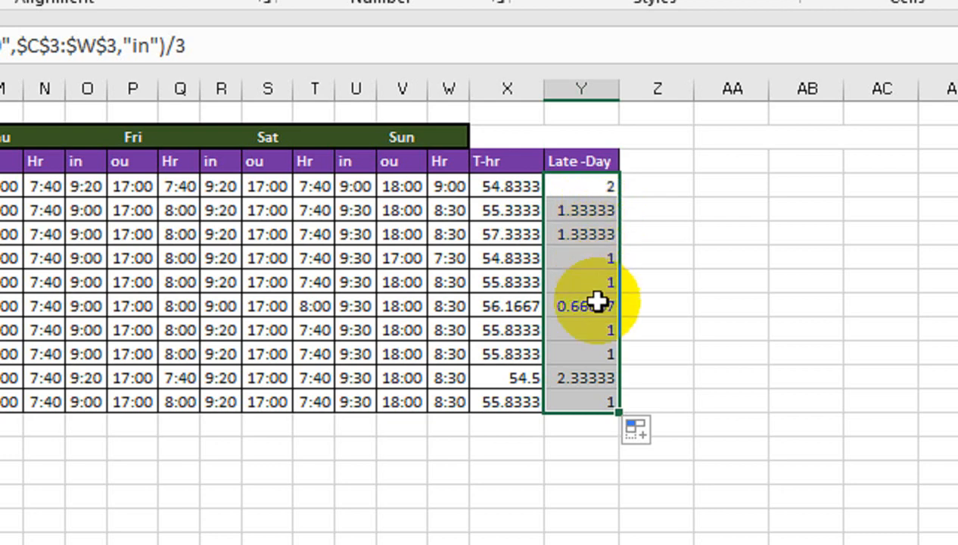
# Wrap Y4's late-day formula in ROUNDDOWN with 0 digits and fill it down through Y13.
pyautogui.click(581, 184)
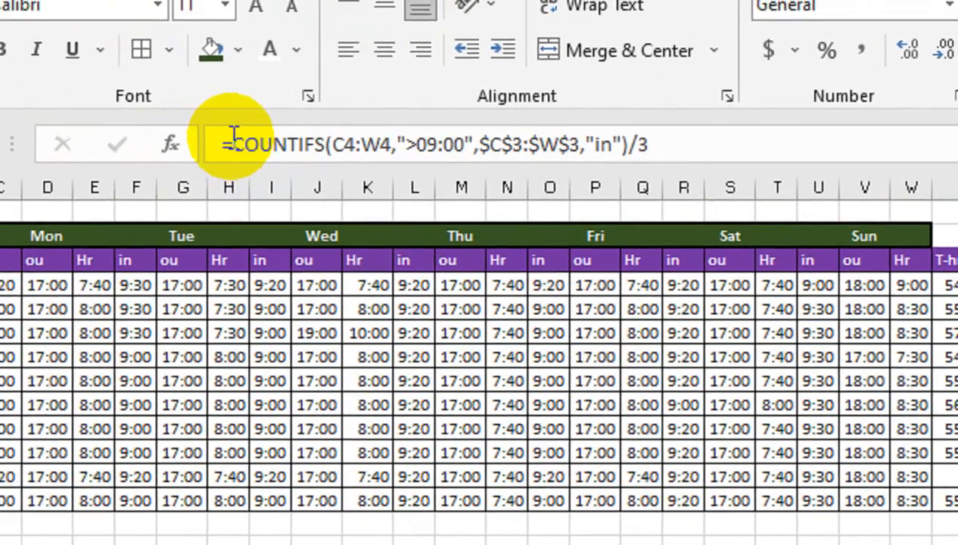
pyautogui.click(235, 148)
pyautogui.write('roun')
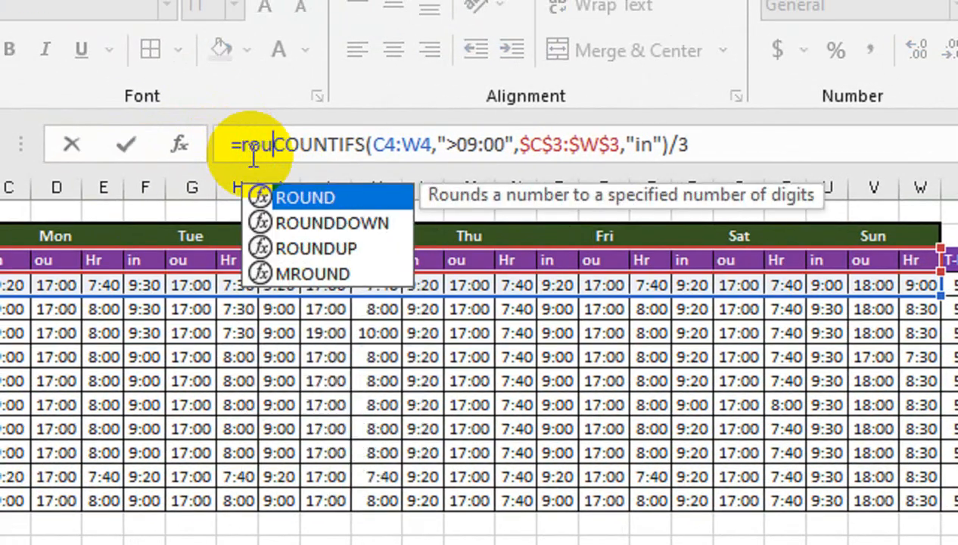
pyautogui.press('Down')
pyautogui.press('Tab')
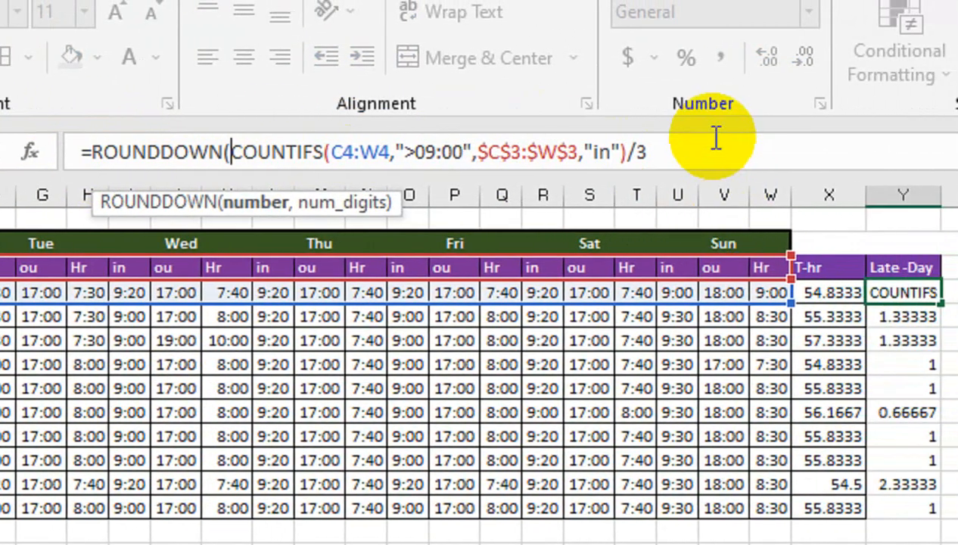
pyautogui.click(867, 132)
pyautogui.write(',')
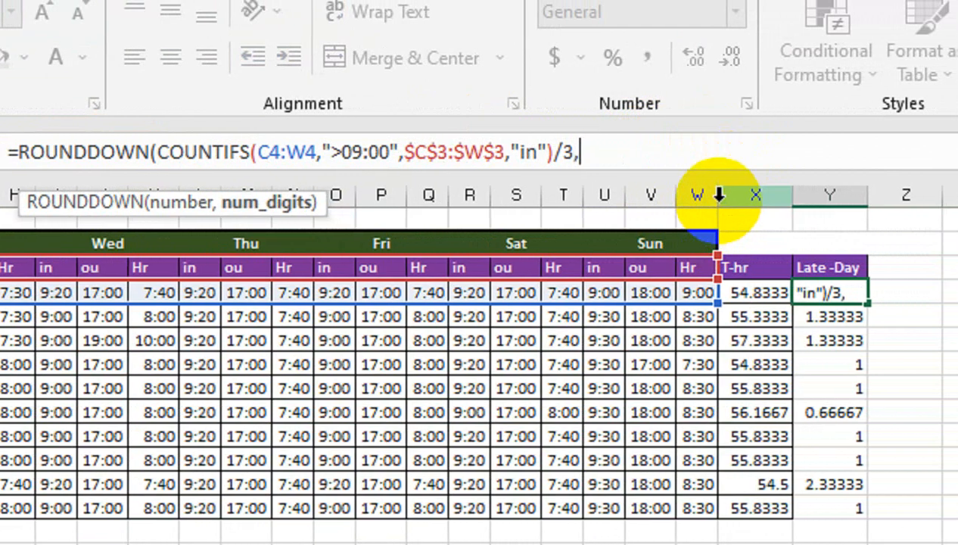
pyautogui.write('0)')
pyautogui.press('Return')
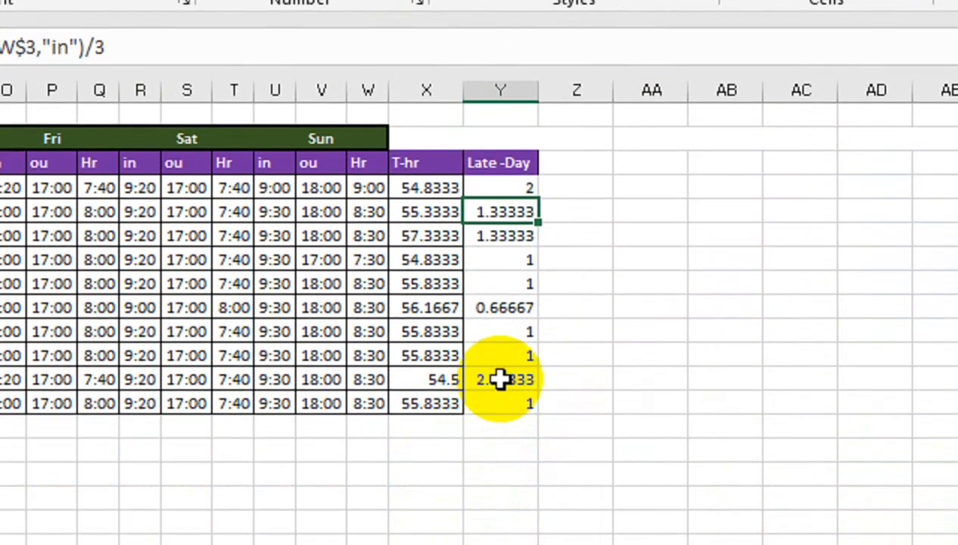
pyautogui.click(530, 282)
pyautogui.moveTo(534, 198); pyautogui.dragTo(535, 412)
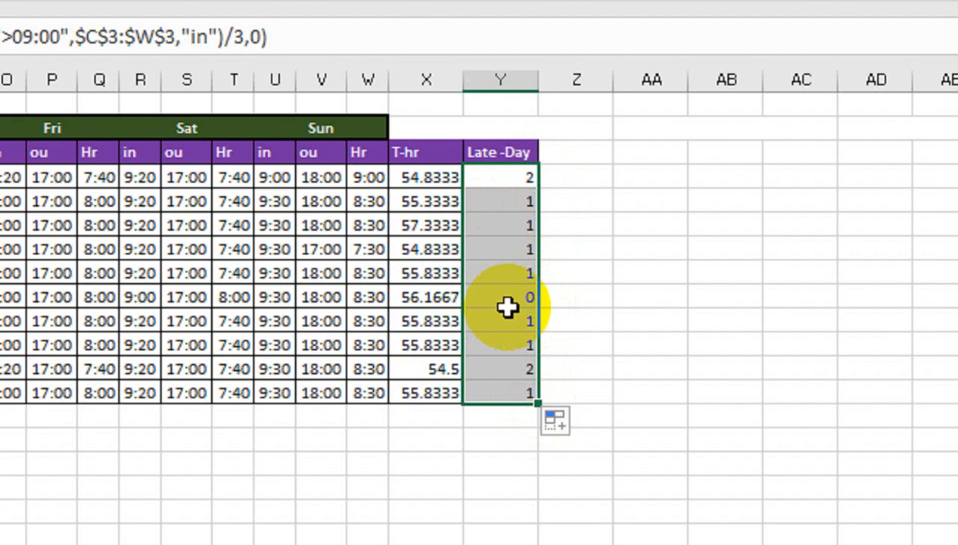
# Undo the last three edits to the Late -Day column and redo them to compare the rounded and unrounded results.
pyautogui.hotkey('ctrl', 'z')
pyautogui.hotkey('ctrl', 'z')
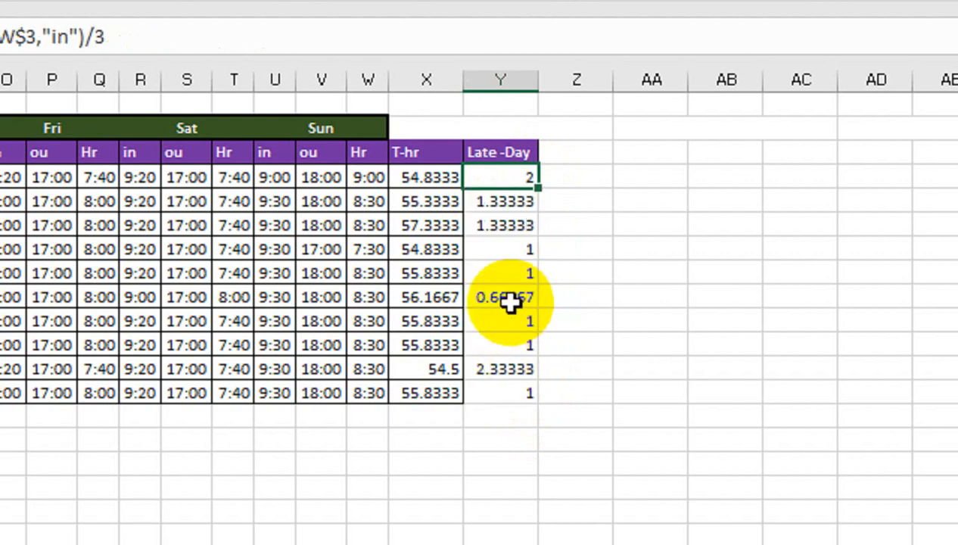
pyautogui.hotkey('ctrl', 'z')
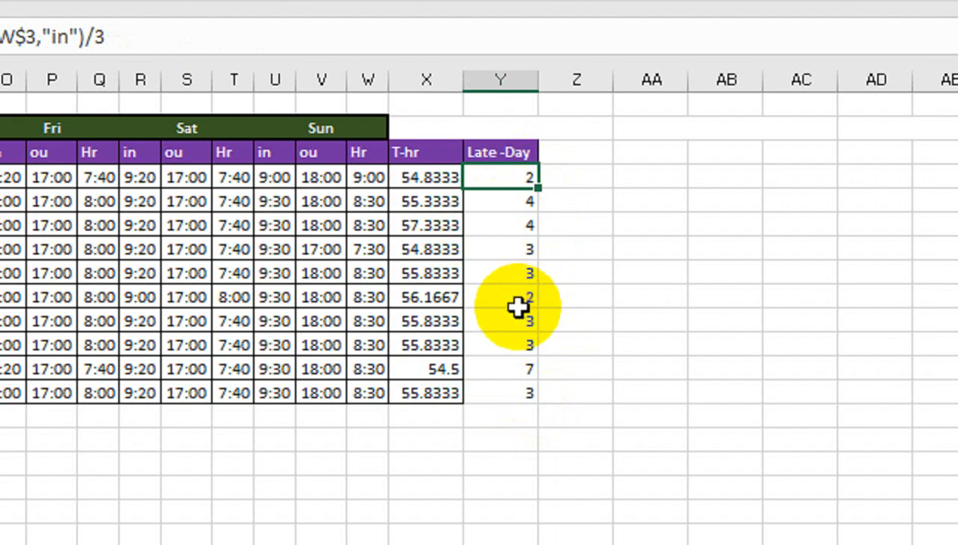
pyautogui.hotkey('ctrl', 'y')
pyautogui.hotkey('ctrl', 'y')
pyautogui.hotkey('ctrl', 'y')
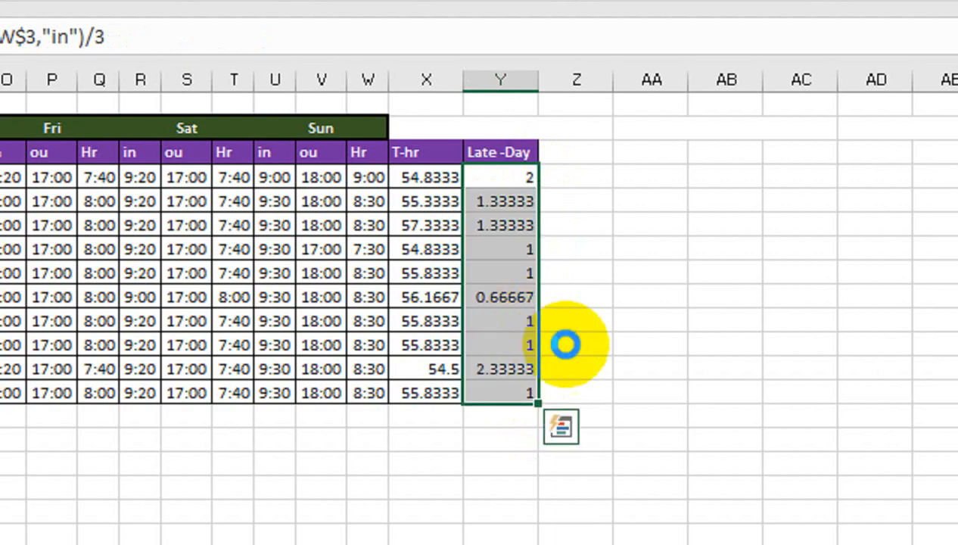
# In row 9, set the Sunday in time in U9 to 09:23 and the Saturday in time in R9 to 09:30.
pyautogui.click(498, 298)
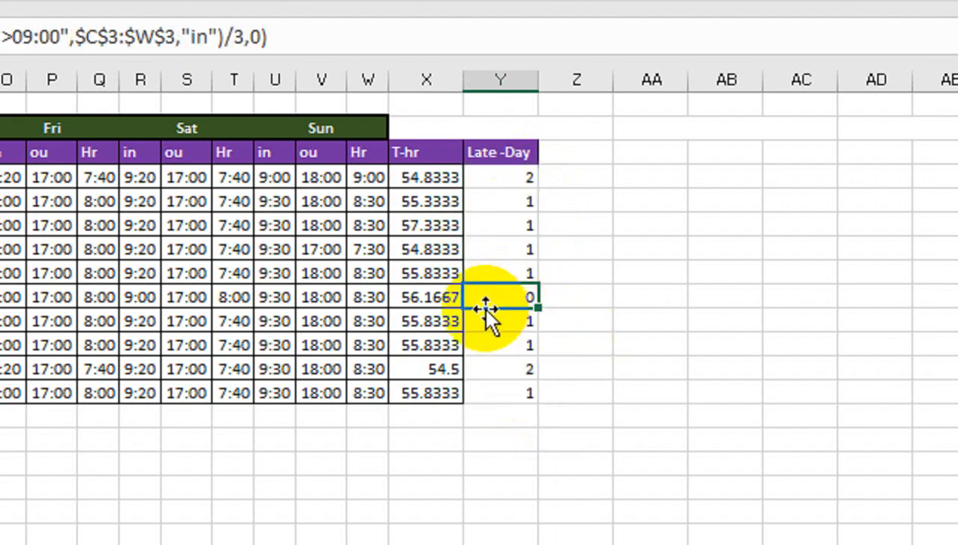
pyautogui.click(262, 298)
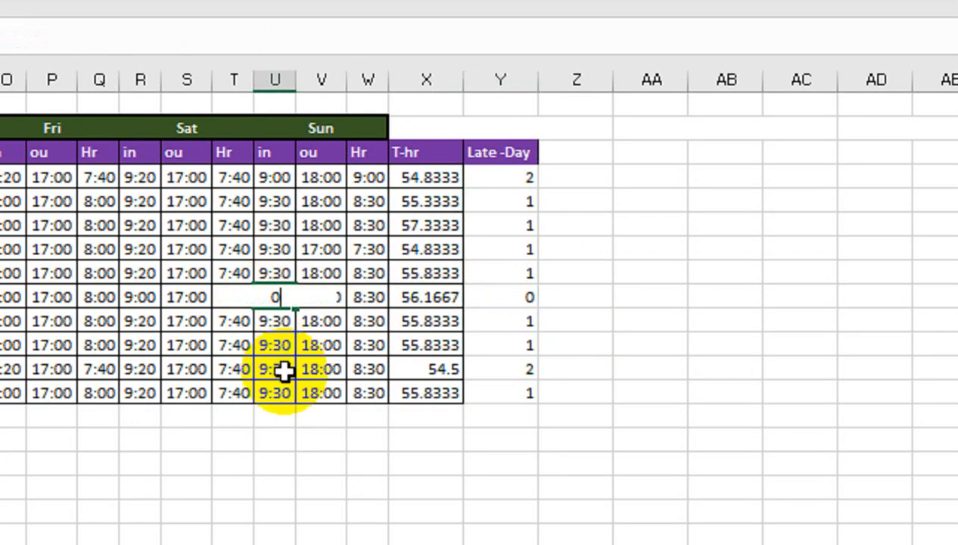
pyautogui.press('Return')
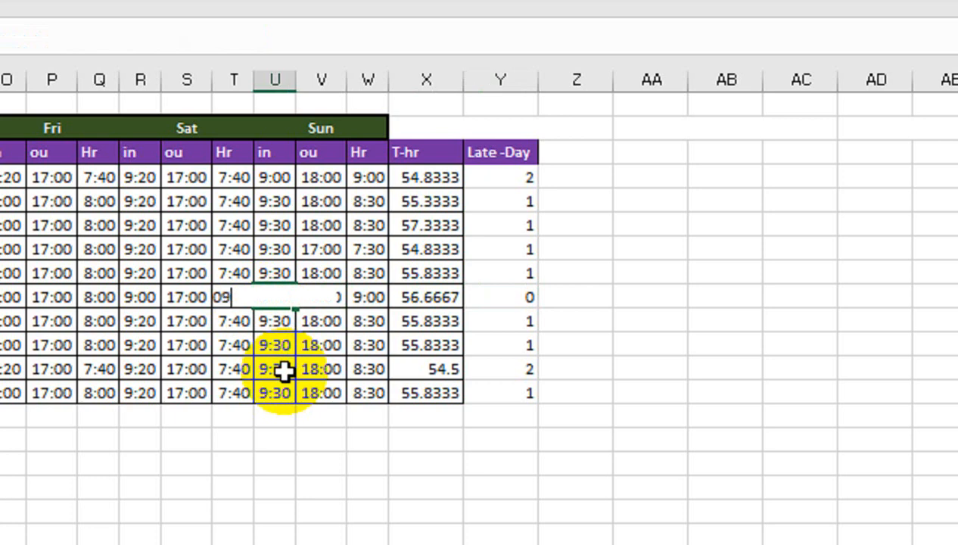
pyautogui.write('09:23')
pyautogui.press('Return')
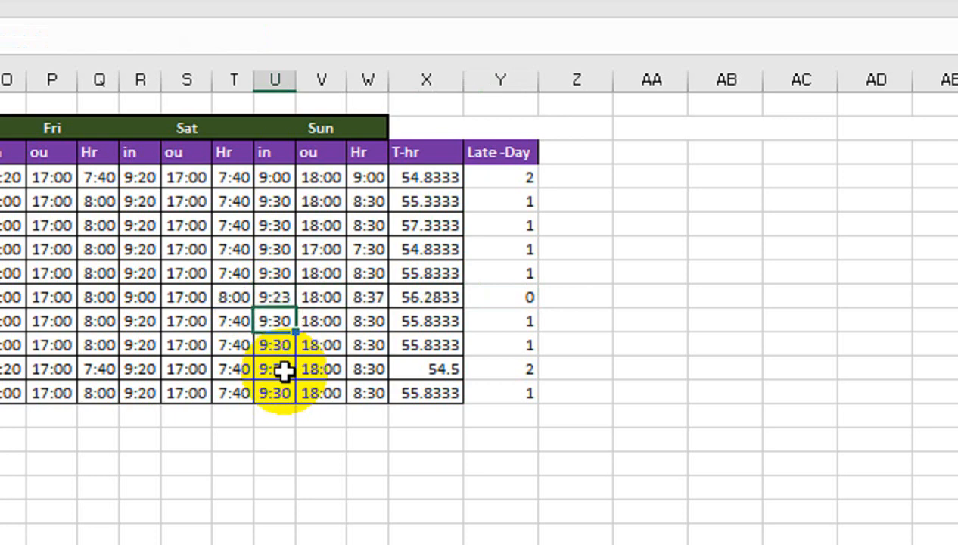
pyautogui.hscroll(-4, 165, 295)
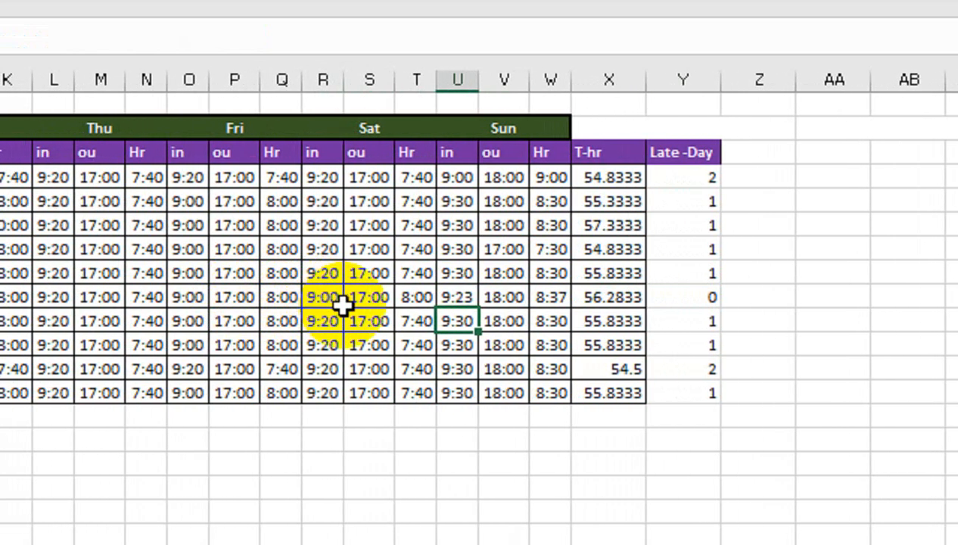
pyautogui.click(336, 298)
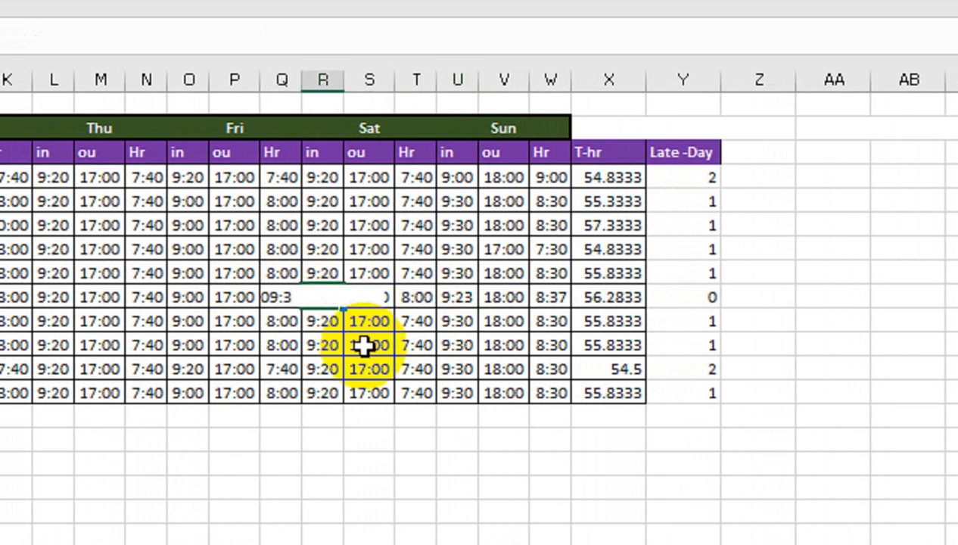
pyautogui.write('09:30')
pyautogui.press('Return')
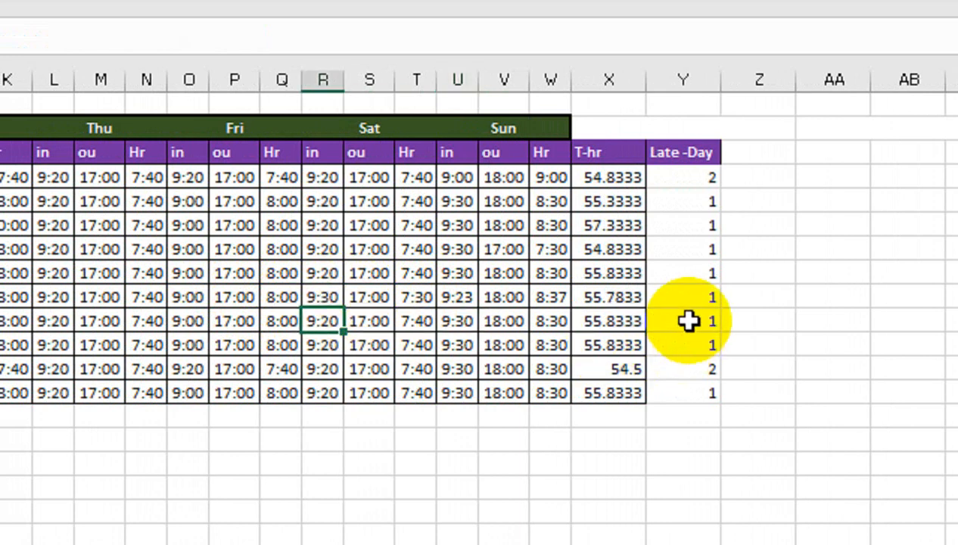
# Check the Late -Day formulas and center the values in Y4:Y13 horizontally.
pyautogui.click(698, 295)
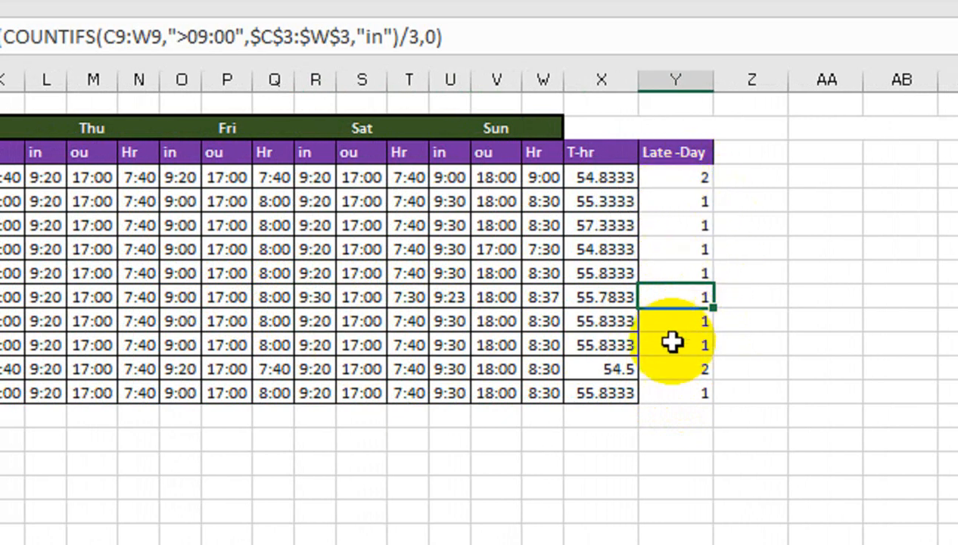
pyautogui.click(680, 386)
pyautogui.click(677, 367)
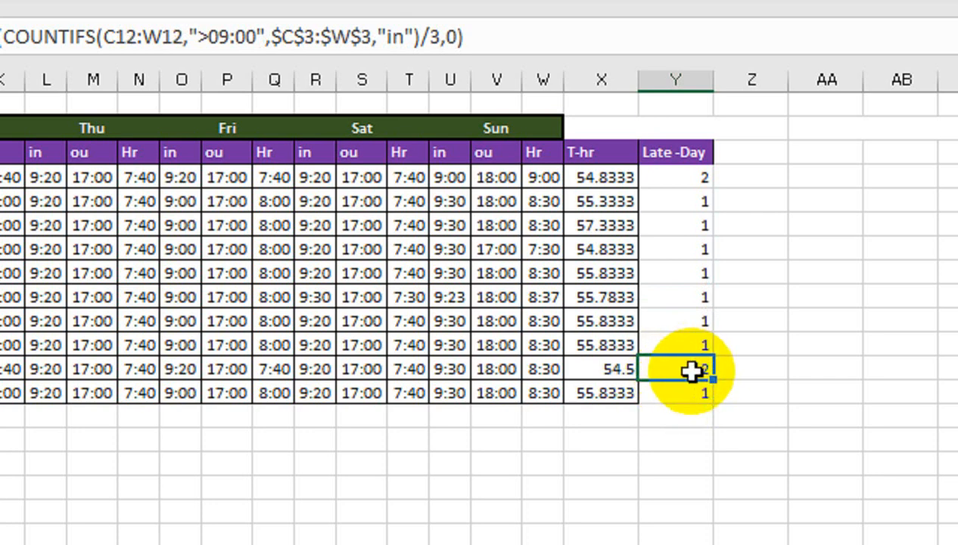
pyautogui.moveTo(685, 179); pyautogui.dragTo(685, 297)
pyautogui.moveTo(684, 340); pyautogui.dragTo(685, 393)
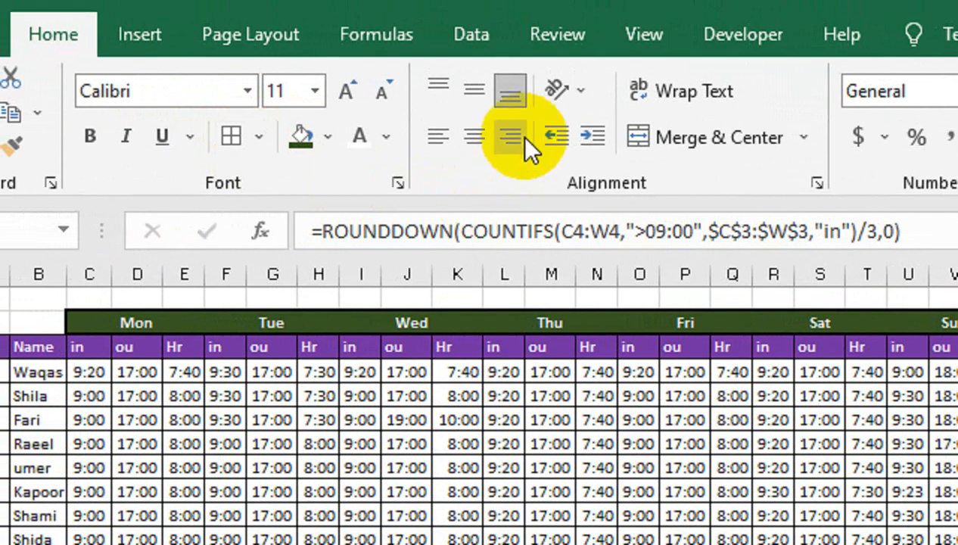
pyautogui.click(471, 140)
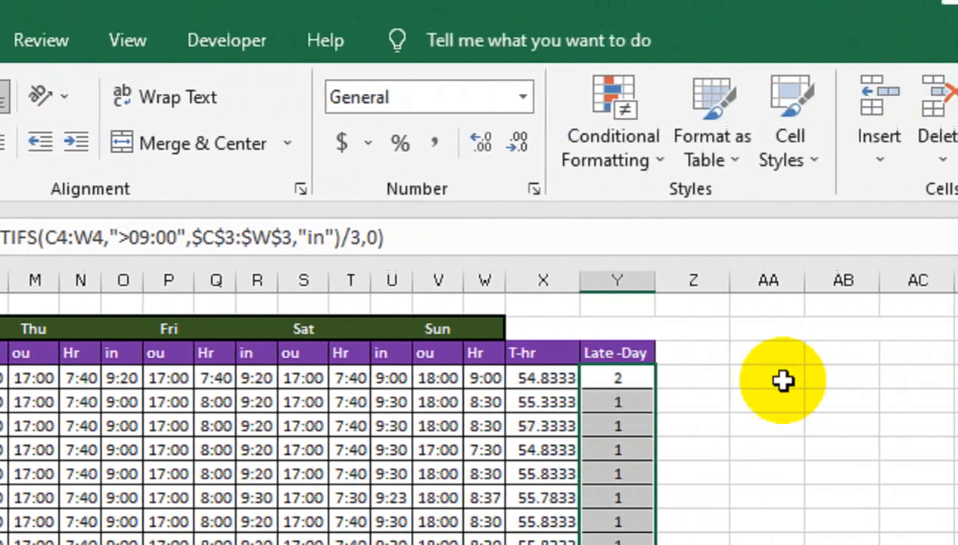
# Merge and center Z3:Z4 beside the Late -Day column and enter the header Basic Salary.
pyautogui.click(648, 353)
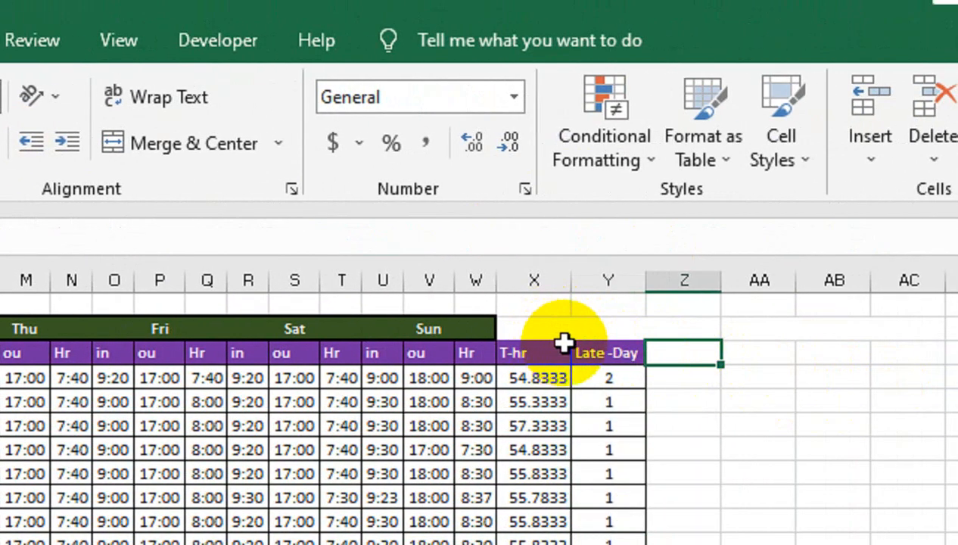
pyautogui.moveTo(696, 358); pyautogui.dragTo(693, 379)
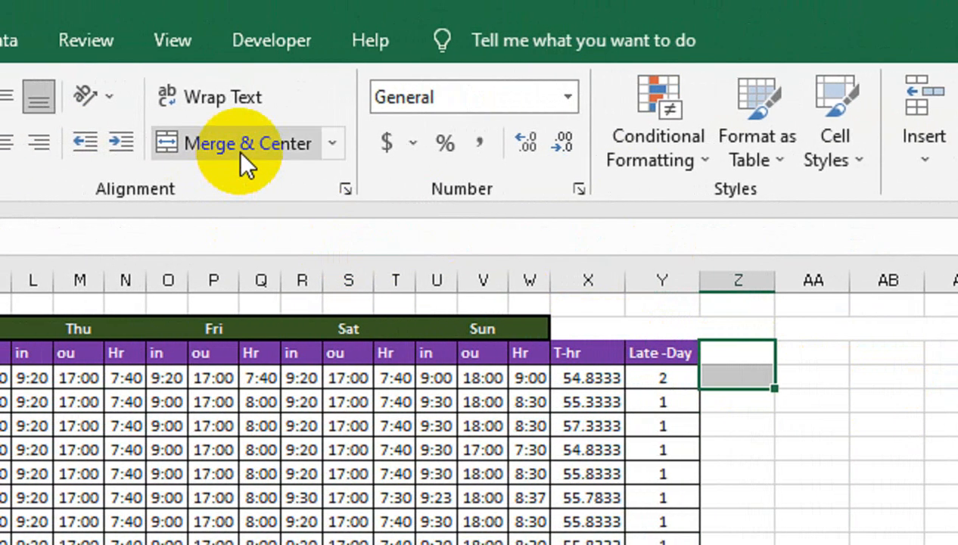
pyautogui.click(187, 144)
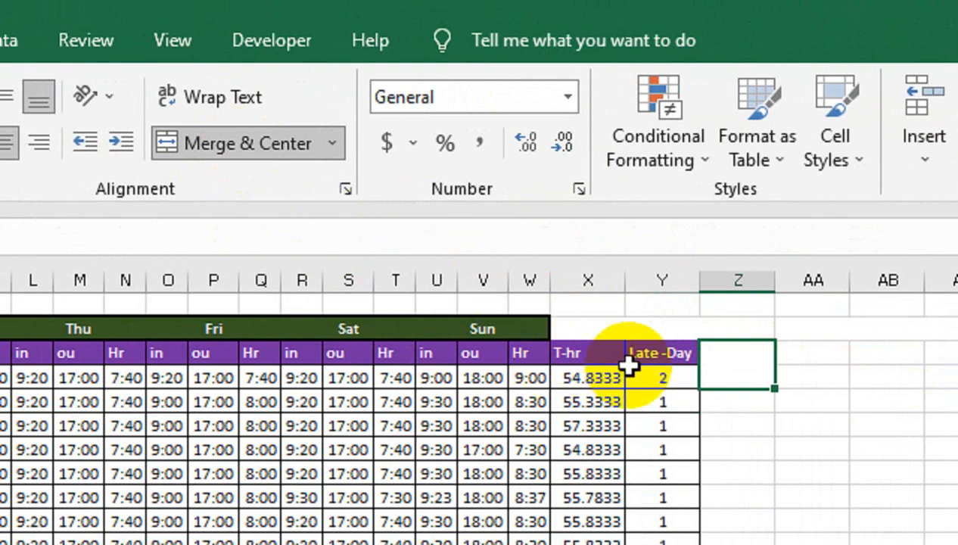
pyautogui.write('b')
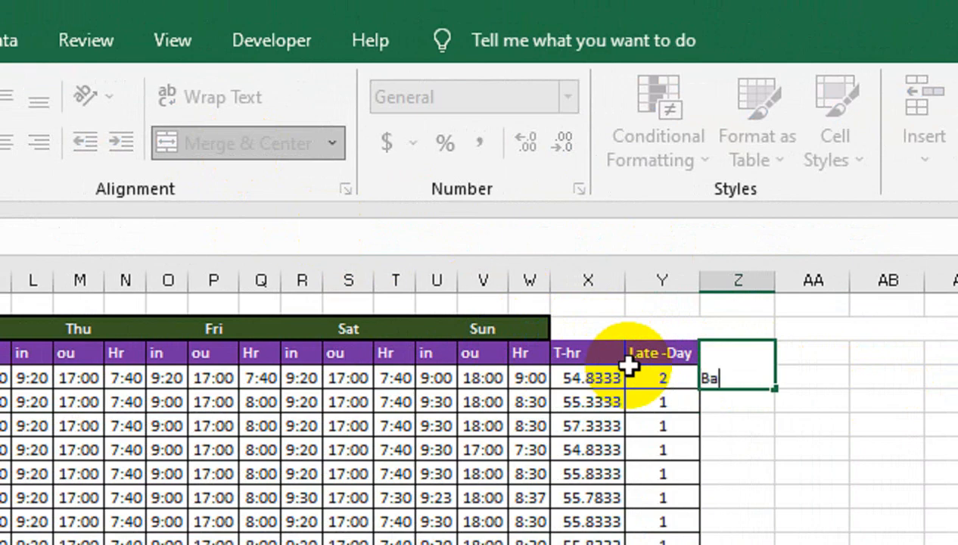
pyautogui.write('asic Salary')
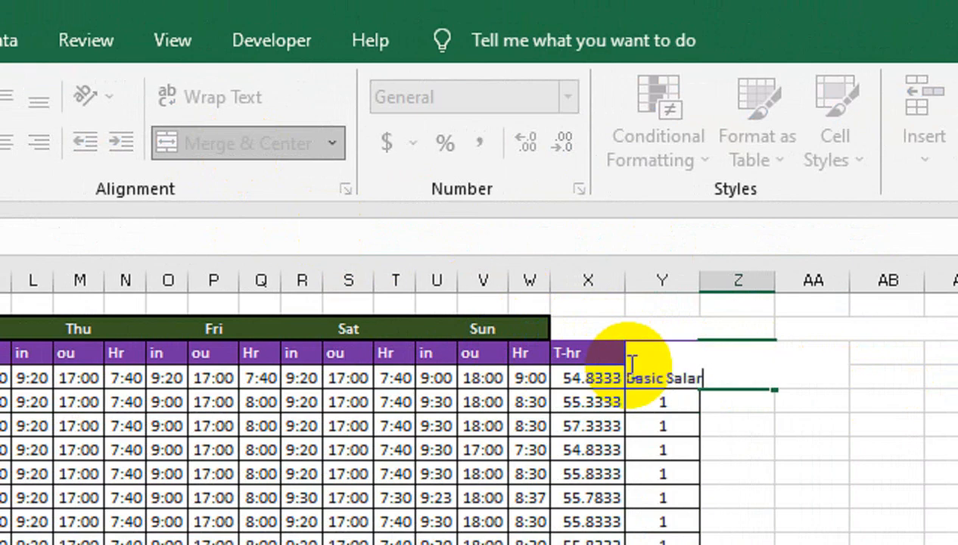
pyautogui.press('Return')
# Wrap the text of the Basic Salary header cell.
pyautogui.click(791, 376)
pyautogui.click(674, 379)
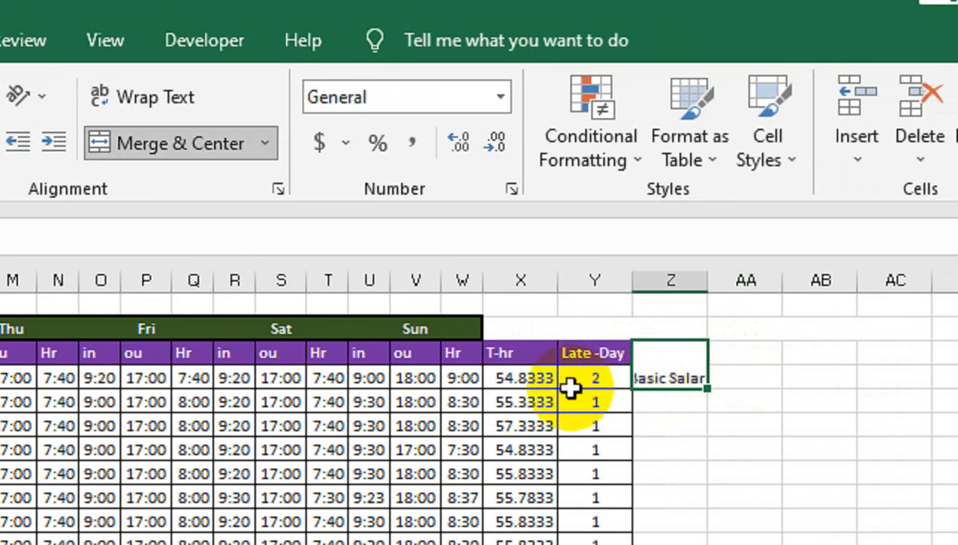
pyautogui.click(148, 97)
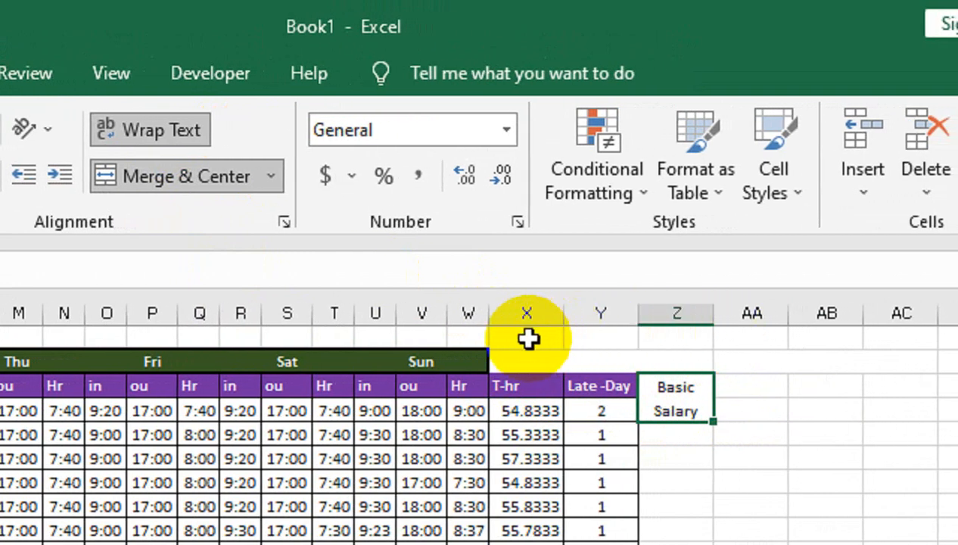
# Merge and center X1:Z2 above the T-hr, Late -Day and Basic Salary headers and enter the title working days.
pyautogui.moveTo(532, 338); pyautogui.dragTo(620, 355)
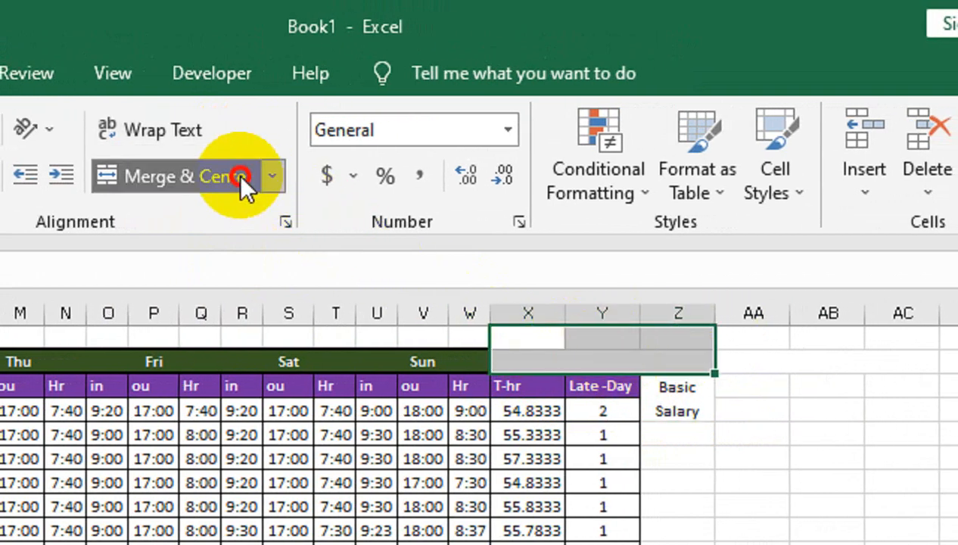
pyautogui.click(238, 173)
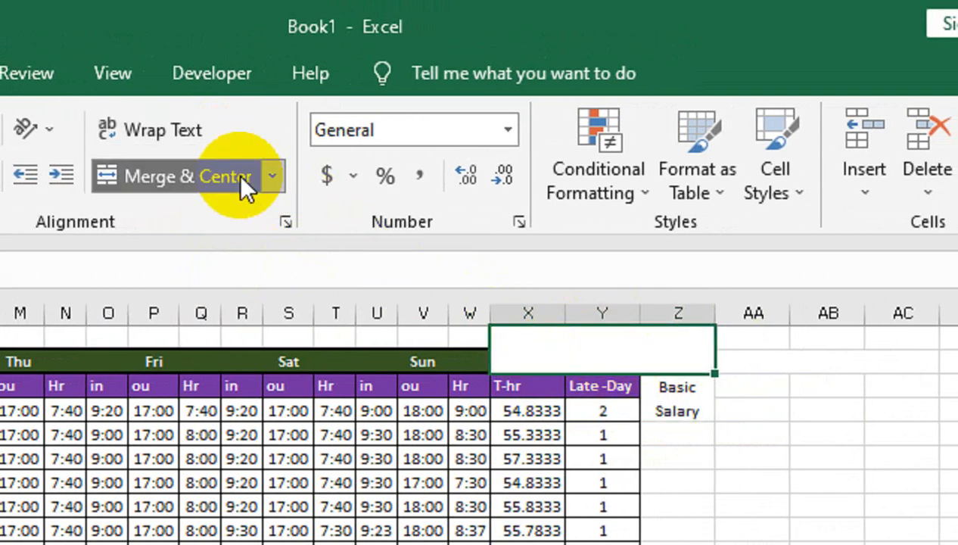
pyautogui.write('working days')
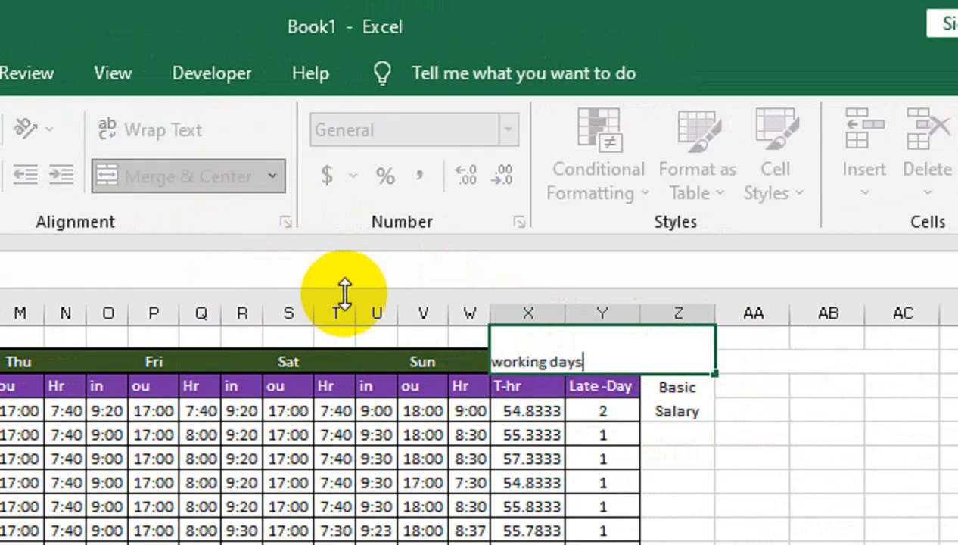
pyautogui.click(496, 454)
# Middle-align the working days title vertically and enlarge its font to 18 points.
pyautogui.click(559, 357)
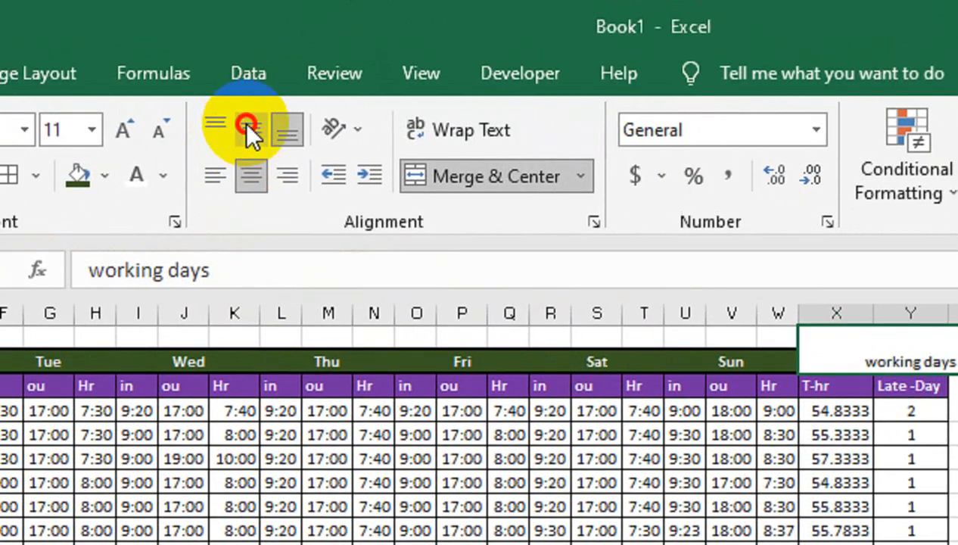
pyautogui.click(235, 130)
pyautogui.click(238, 132)
pyautogui.click(238, 132)
pyautogui.click(237, 131)
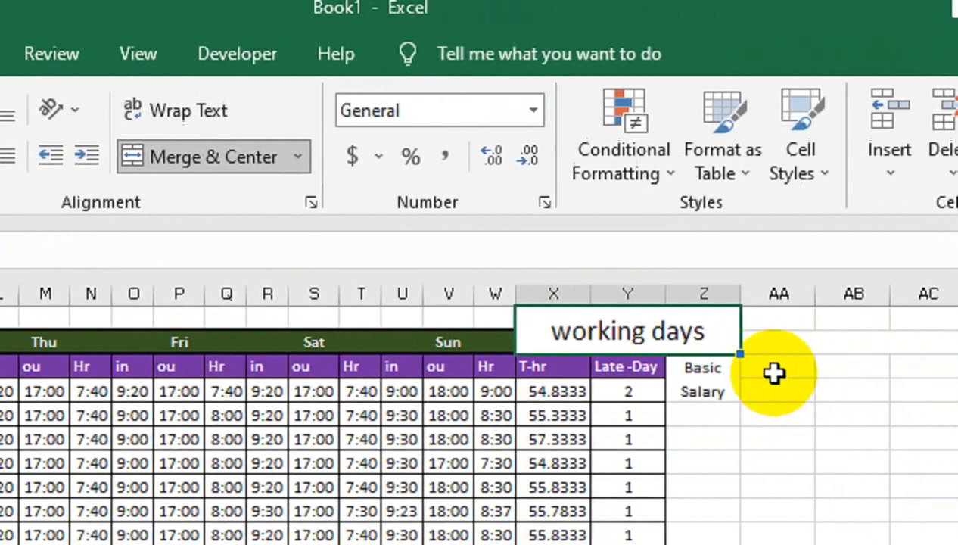
# Merge and center AA3:AA4 beside Basic Salary and enter the header p-day.
pyautogui.moveTo(723, 372); pyautogui.dragTo(716, 387)
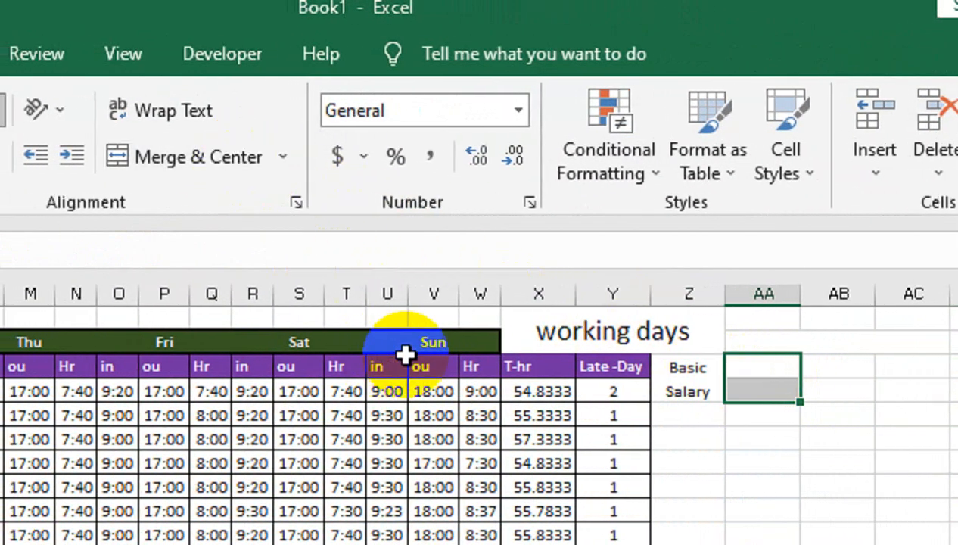
pyautogui.click(198, 157)
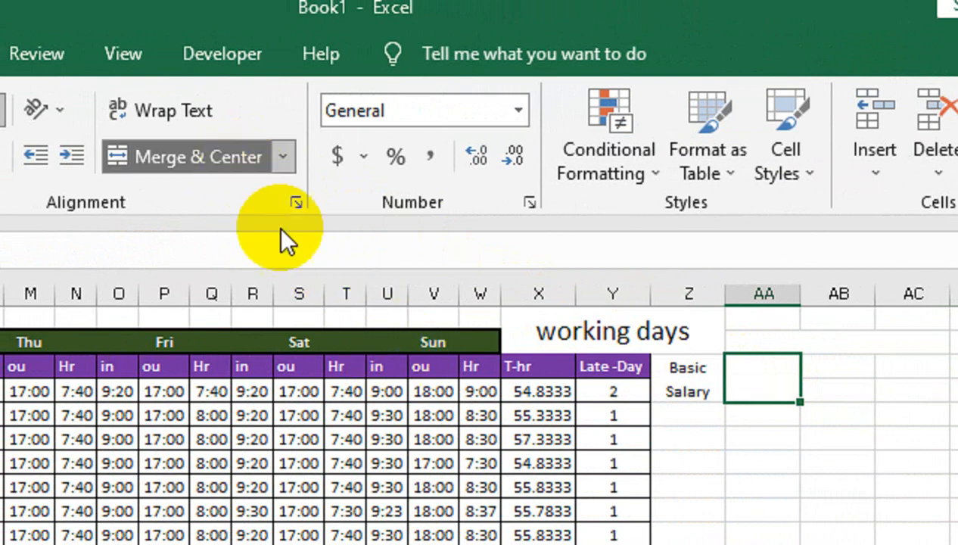
pyautogui.write('p-da')
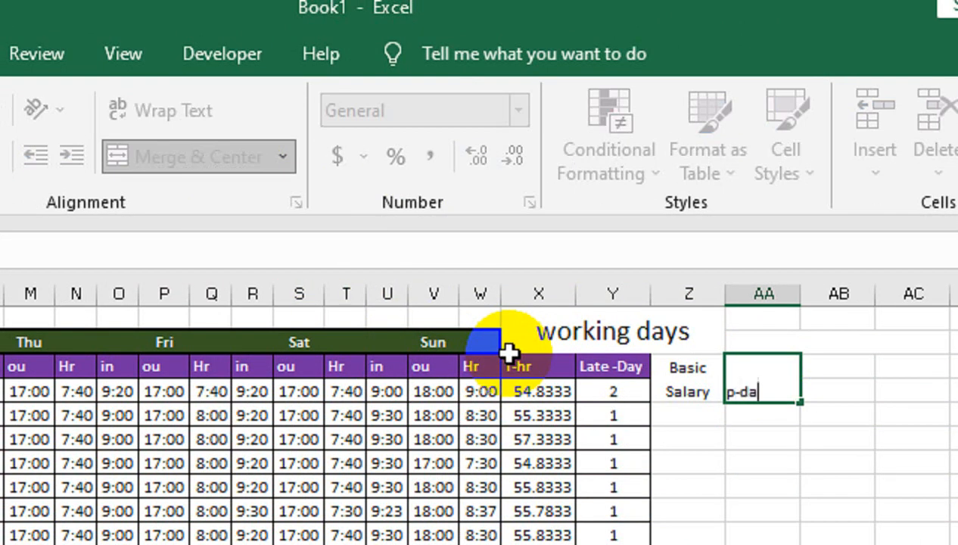
pyautogui.write('y')
pyautogui.press('Return')
pyautogui.click(763, 378)
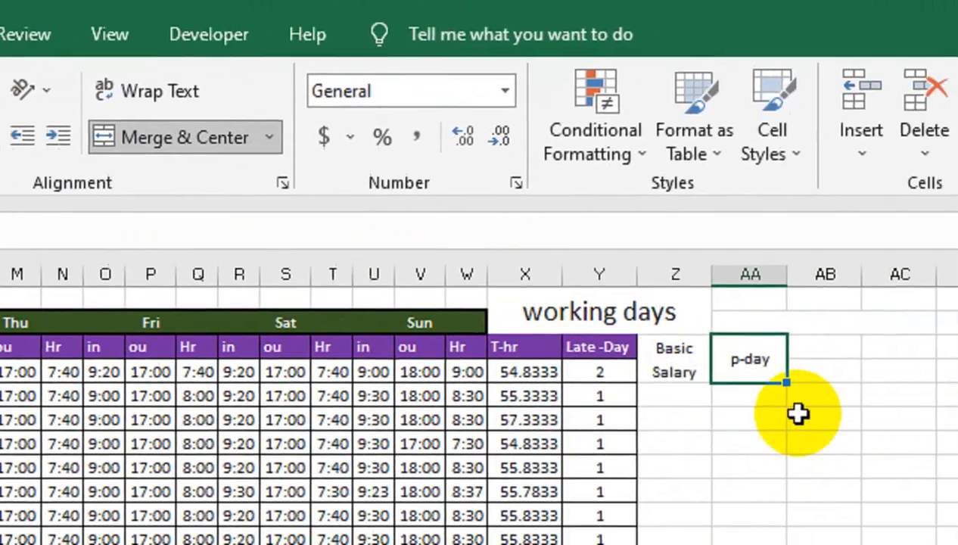
# Merge and center AA1:AC2 beside the working days title and enter 30.
pyautogui.moveTo(718, 352); pyautogui.dragTo(719, 386)
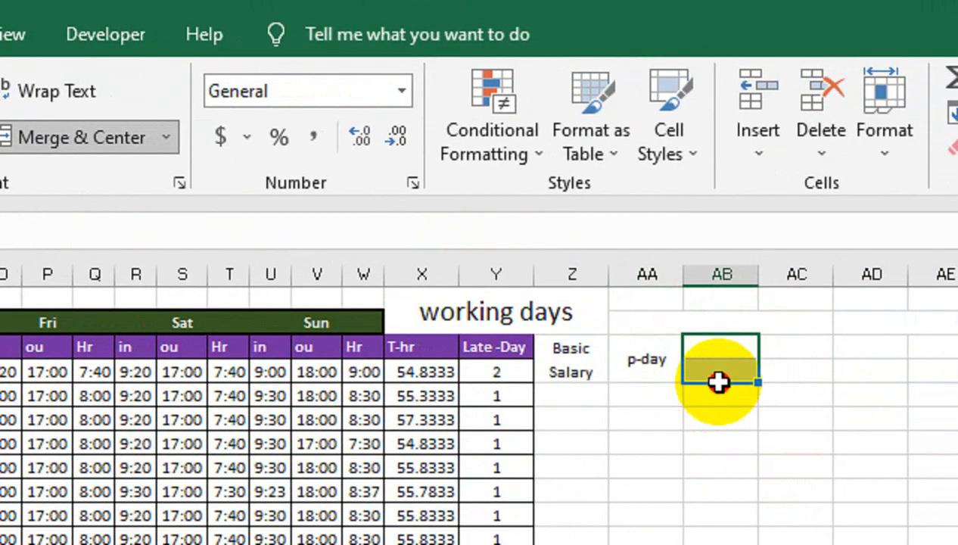
pyautogui.moveTo(665, 296); pyautogui.dragTo(794, 312)
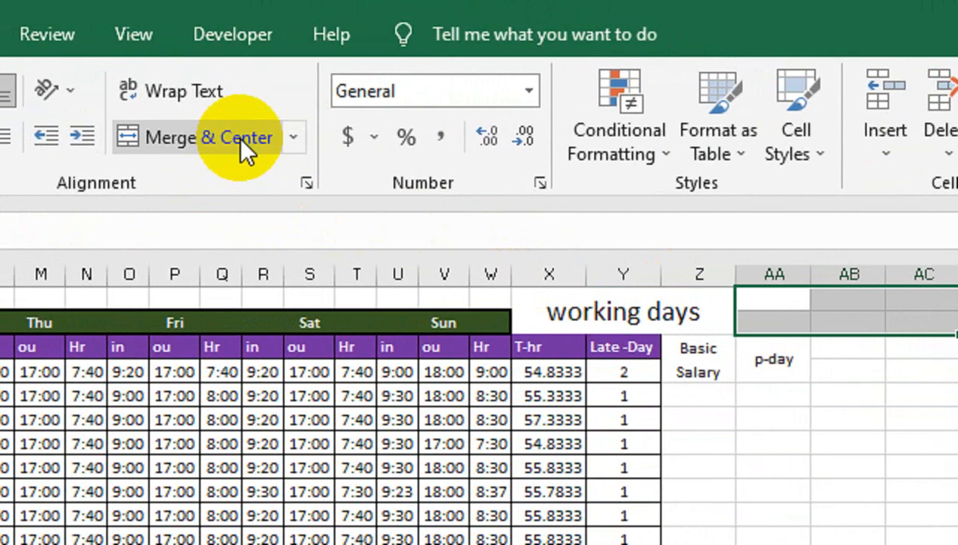
pyautogui.click(115, 140)
pyautogui.write('30')
pyautogui.press('Return')
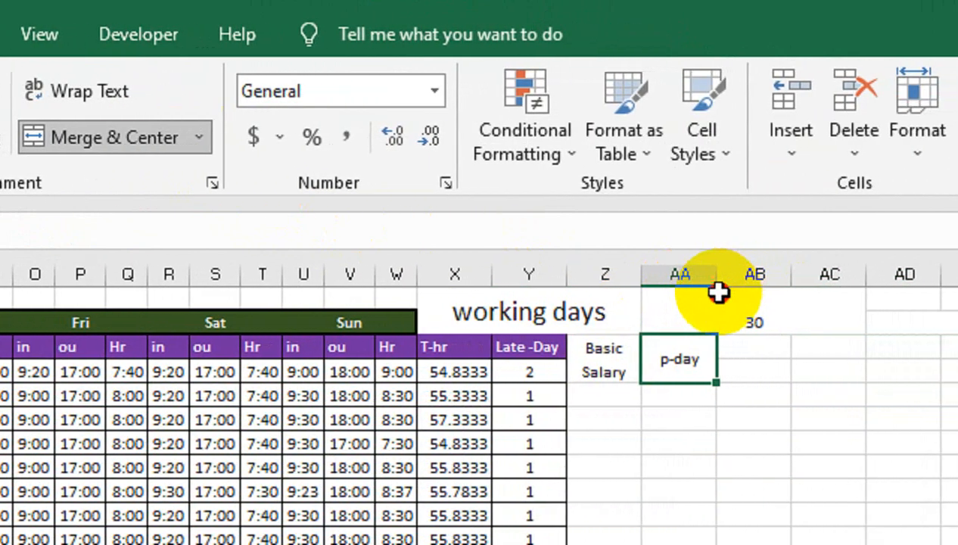
# Enlarge the font of the 30 in the merged cell beside the working days title.
pyautogui.click(718, 299)
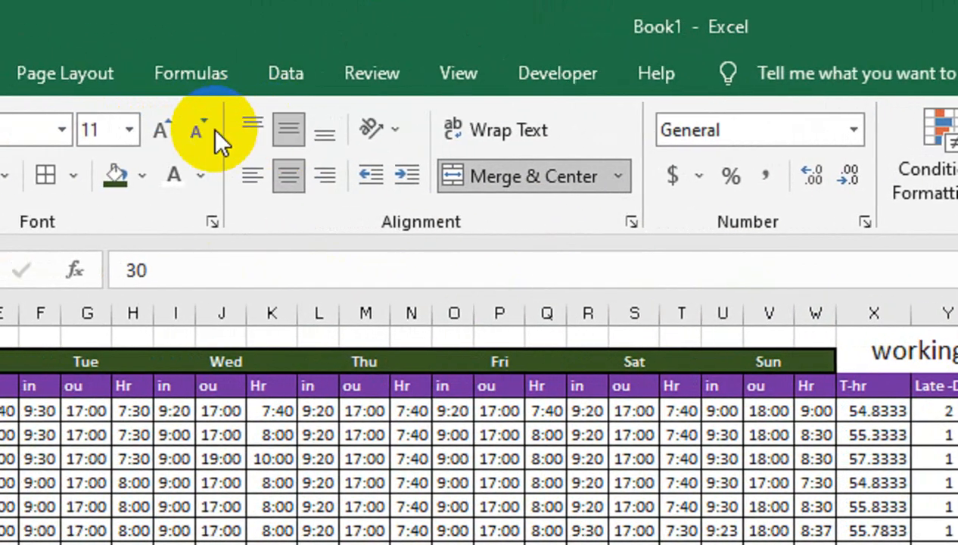
pyautogui.click(237, 137)
pyautogui.click(237, 137)
pyautogui.click(236, 137)
pyautogui.click(237, 137)
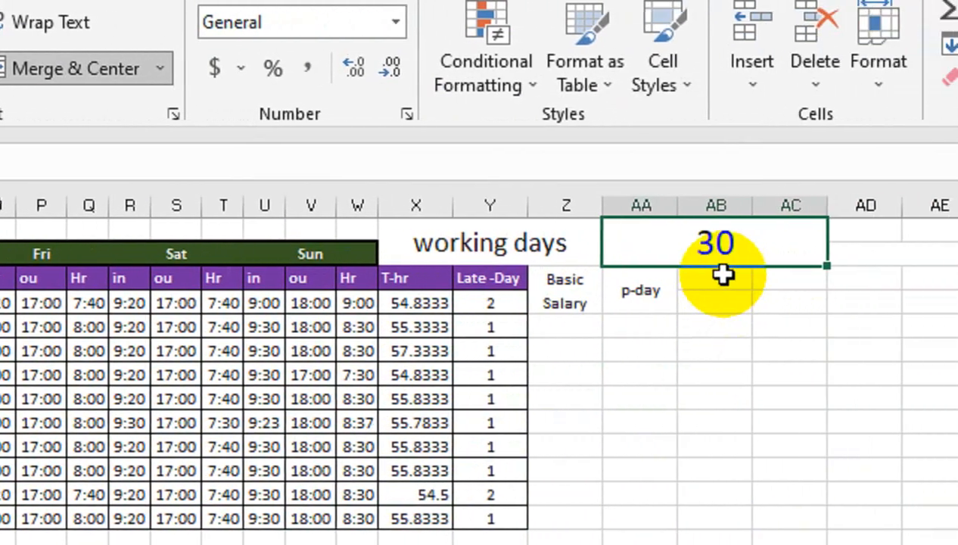
# Change the per-day header in AA3 to uppercase P-DAY.
pyautogui.click(643, 292)
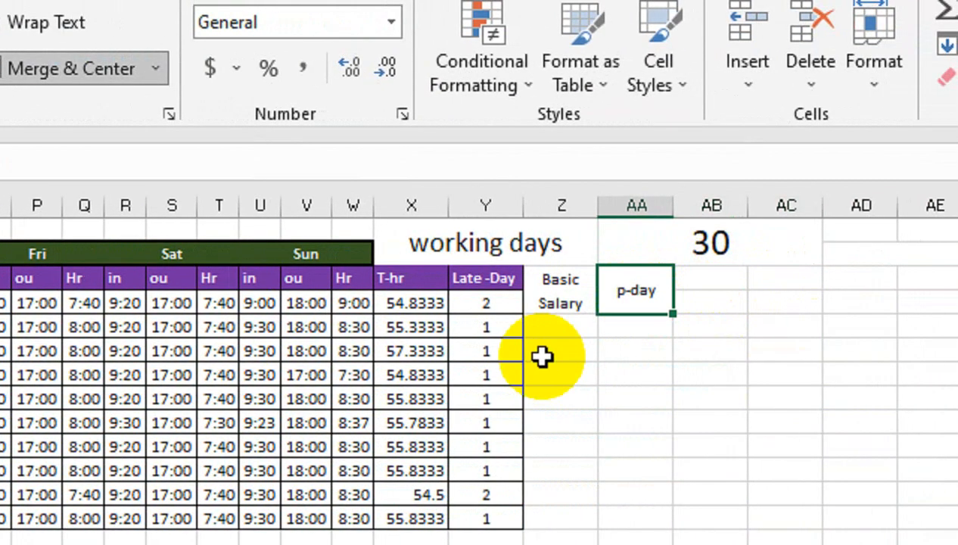
pyautogui.write('P-DAY')
pyautogui.press('Tab')
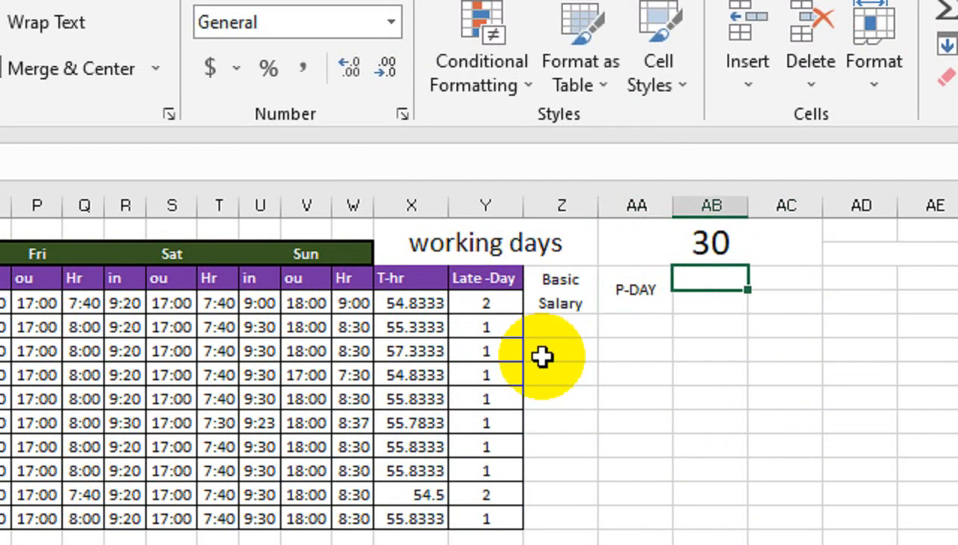
# Enter the header T-DAYS in AB3, then merge and center AB3:AB4.
pyautogui.write('T-')
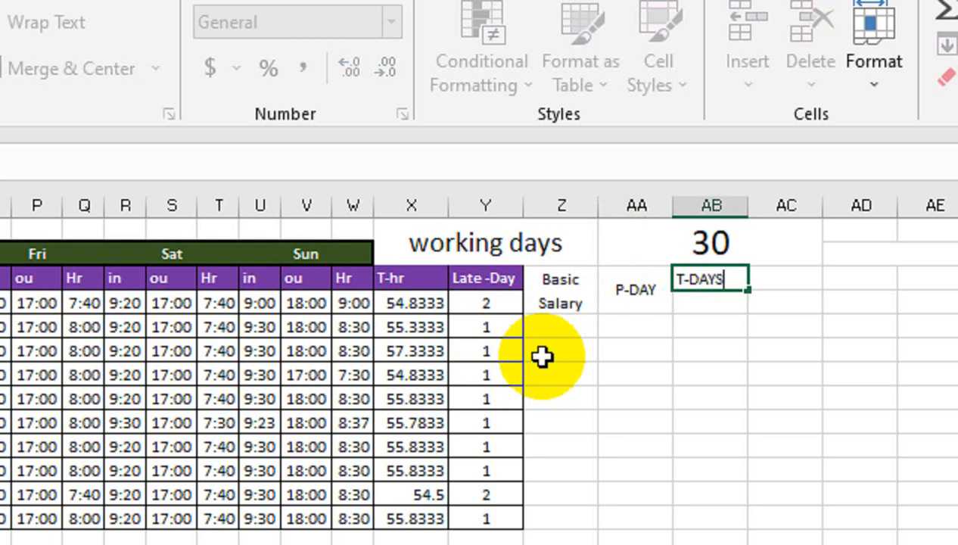
pyautogui.write('DAYS')
pyautogui.press('Tab')
pyautogui.moveTo(699, 276); pyautogui.dragTo(707, 297)
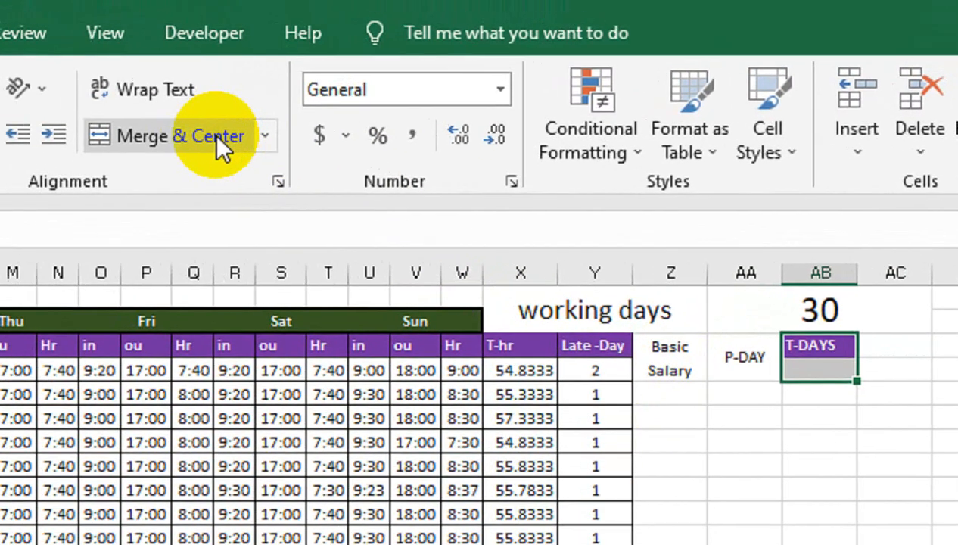
pyautogui.click(106, 69)
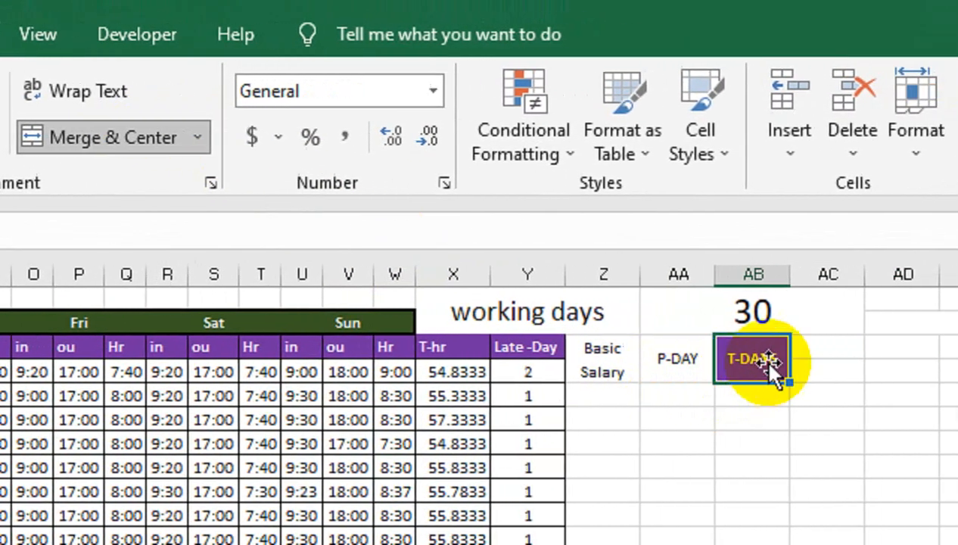
# Merge and center AC3:AC4 and enter a two-line header with NET above AMOUN.
pyautogui.click(817, 369)
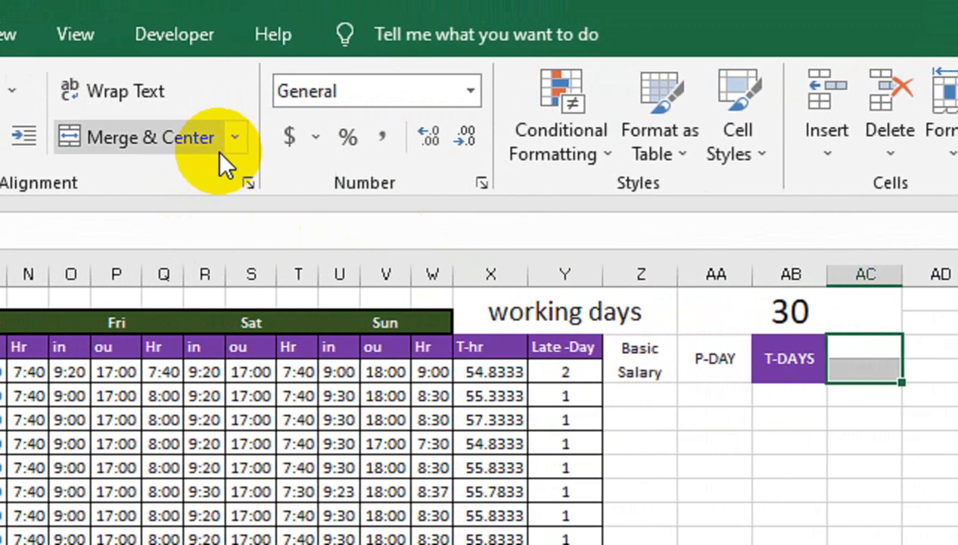
pyautogui.click(217, 150)
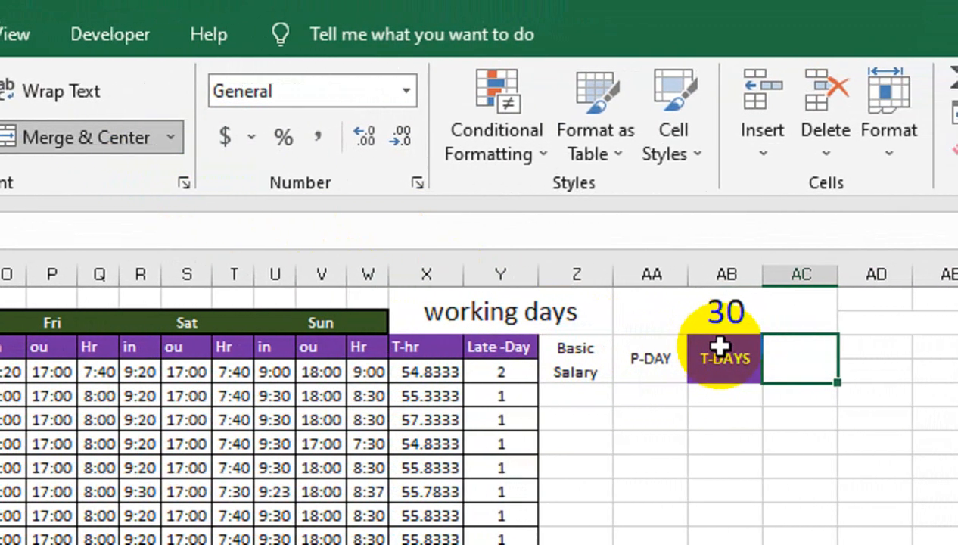
pyautogui.write('NE')
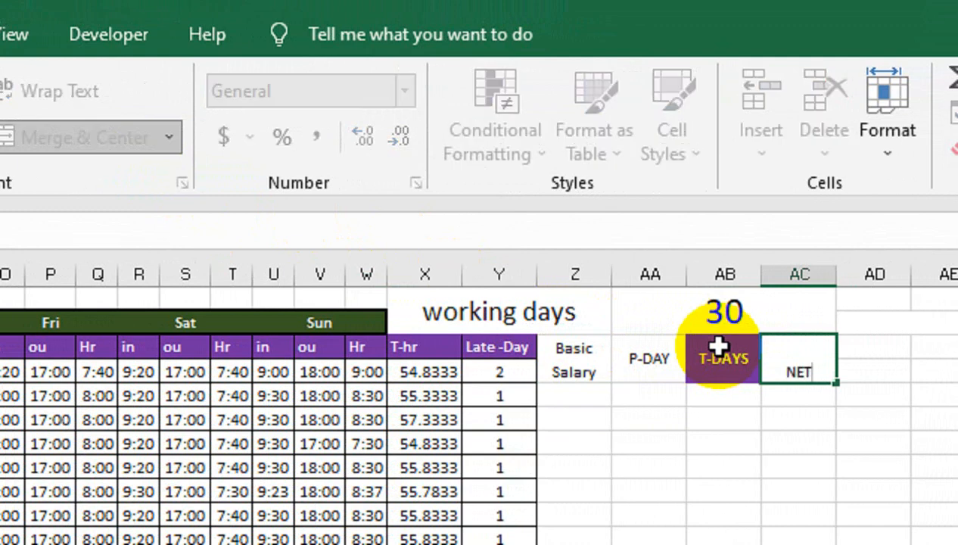
pyautogui.write('T')
pyautogui.hotkey('alt', 'Return')
pyautogui.write('AMOUN')
pyautogui.press('Return')
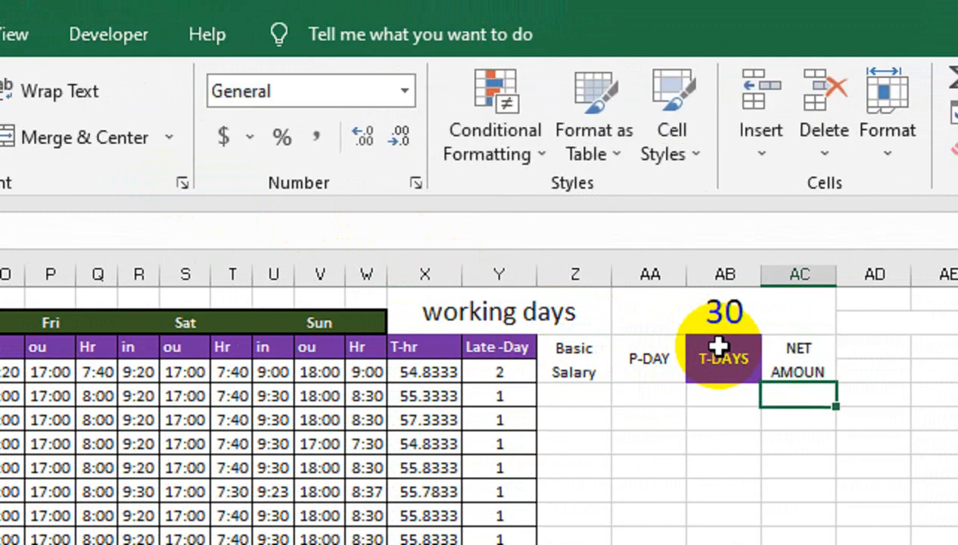
# Correct the header in AC3 so that it reads NET AMOUNT.
pyautogui.press('Up')
pyautogui.press('F2')
pyautogui.press('Return')
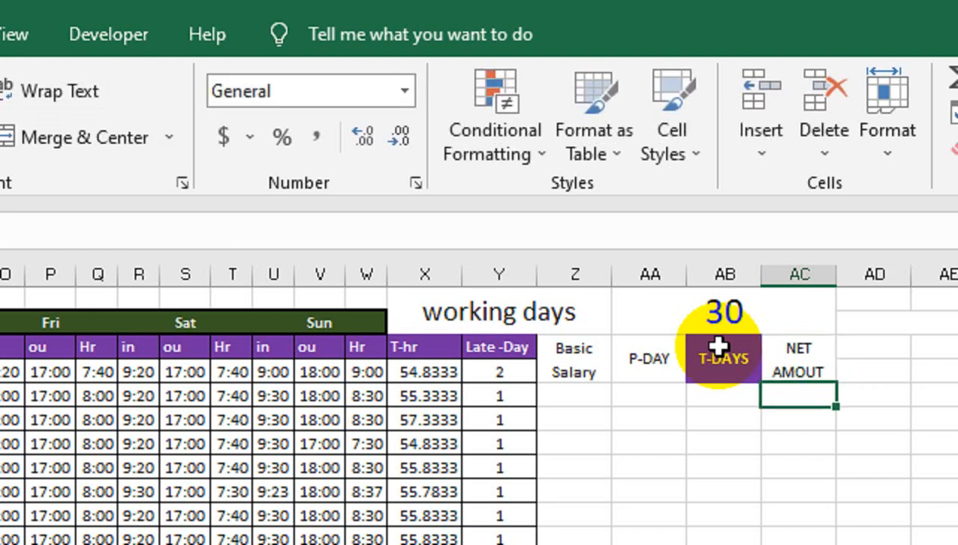
pyautogui.press('Up')
pyautogui.press('F2')
pyautogui.press('BackSpace')
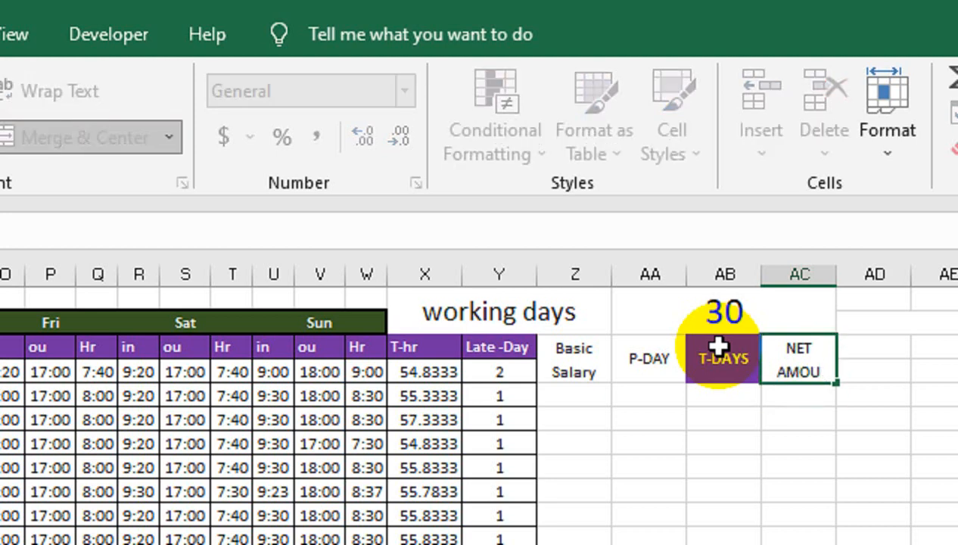
pyautogui.press('Return')
# Format the headers in Z3:AC4, from Basic Salary to NET AMOUNT, with a black fill and white text.
pyautogui.moveTo(605, 359); pyautogui.dragTo(781, 367)
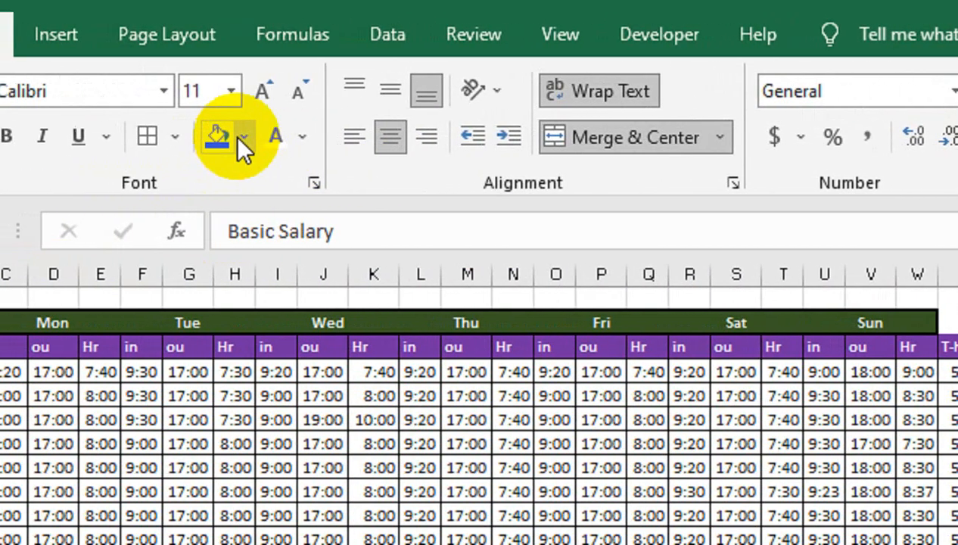
pyautogui.click(245, 138)
pyautogui.click(244, 203)
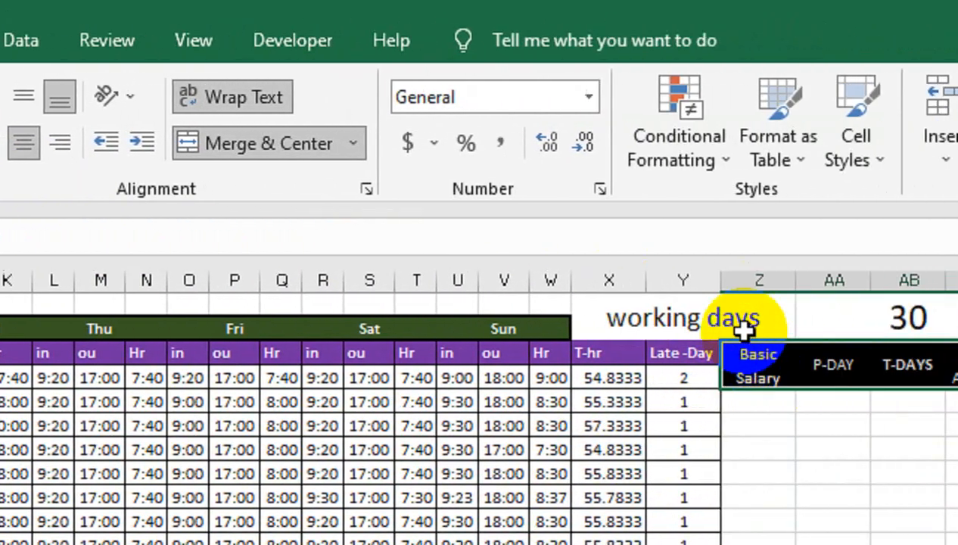
# Fill the merged working days title and the 30 cell beside it with yellow.
pyautogui.moveTo(744, 330); pyautogui.dragTo(840, 321)
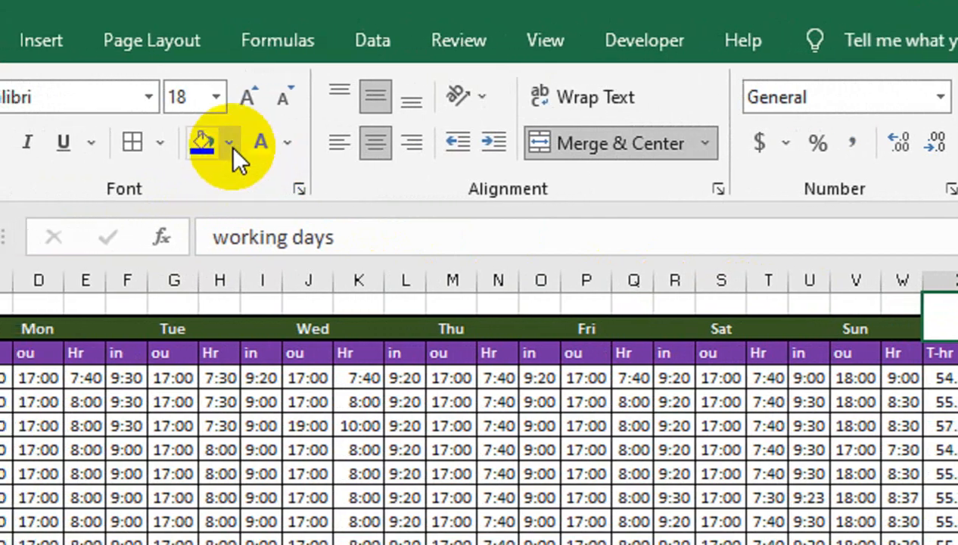
pyautogui.click(230, 145)
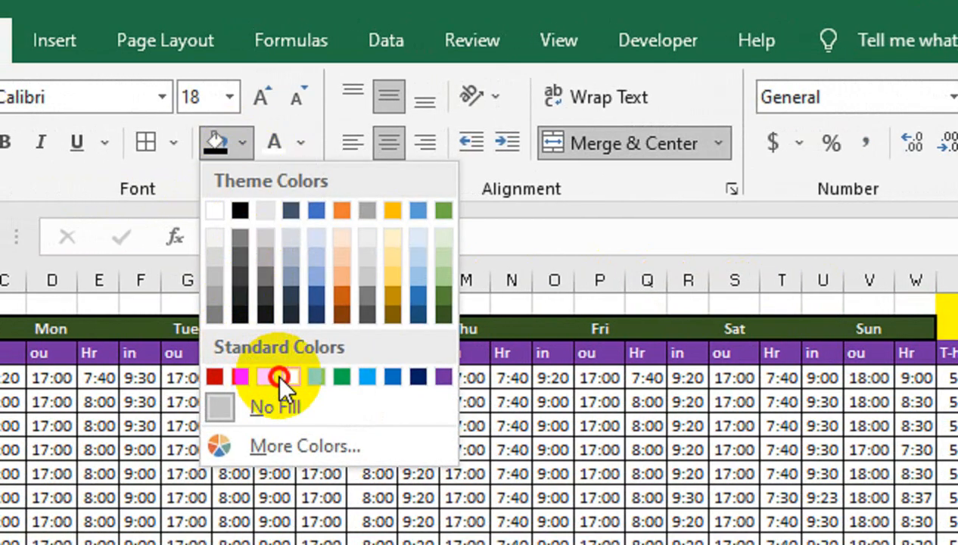
pyautogui.click(277, 374)
# Apply all borders to the salary columns Z to AC down to row 13.
pyautogui.moveTo(806, 315); pyautogui.dragTo(957, 501)
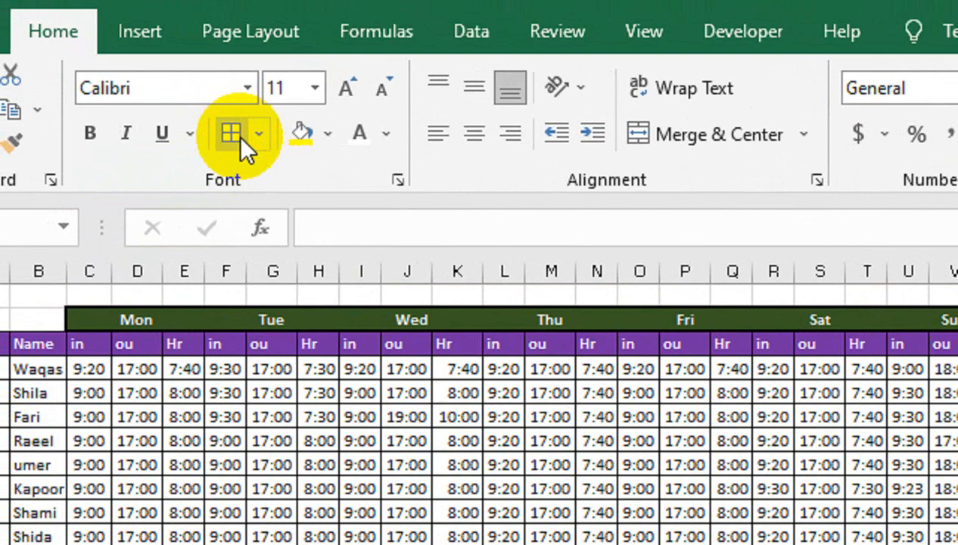
pyautogui.click(239, 137)
pyautogui.click(611, 388)
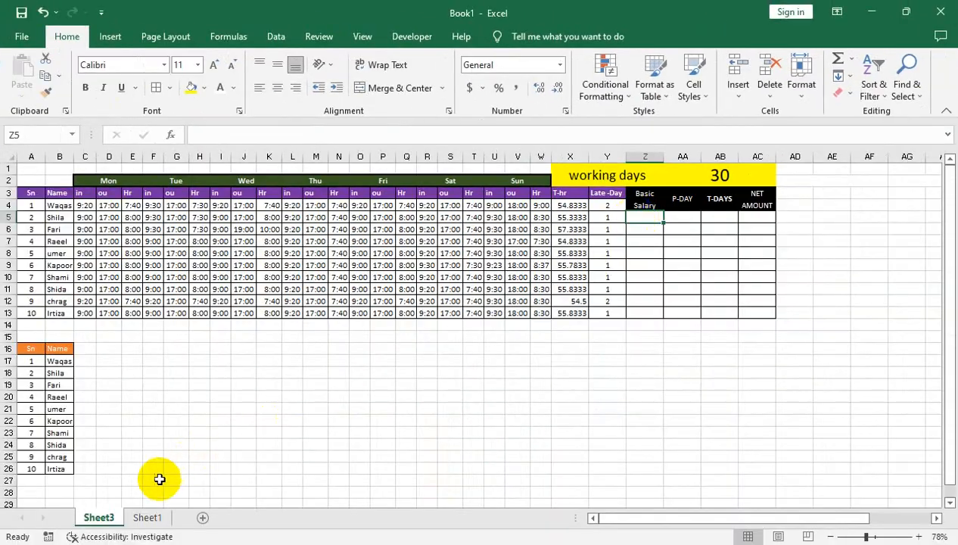
# Copy the Basic Salary values from Z5 downward on Sheet1 and paste them into Sheet3 starting at Z5.
pyautogui.click(150, 517)
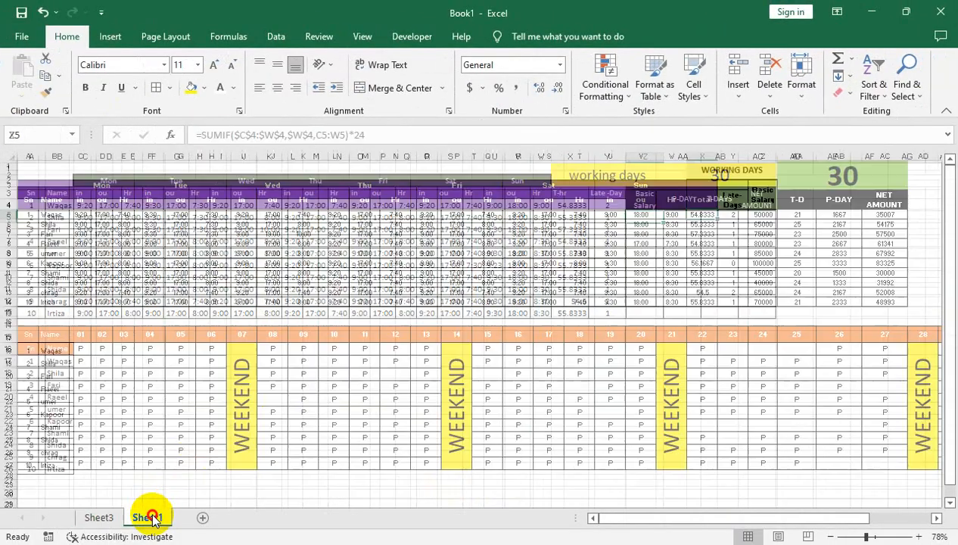
pyautogui.moveTo(757, 215); pyautogui.dragTo(759, 309)
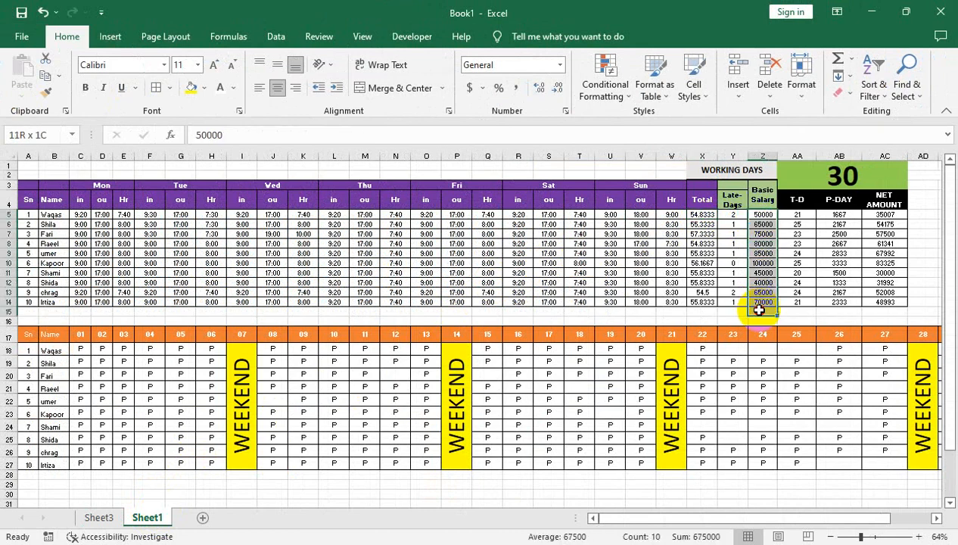
pyautogui.hotkey('ctrl', 'c')
pyautogui.click(100, 517)
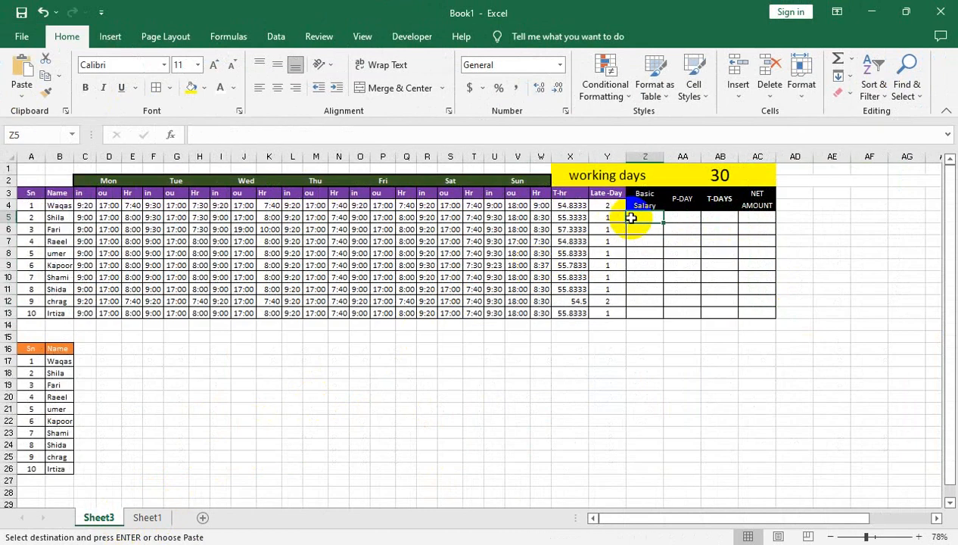
pyautogui.hotkey('ctrl', 'v')
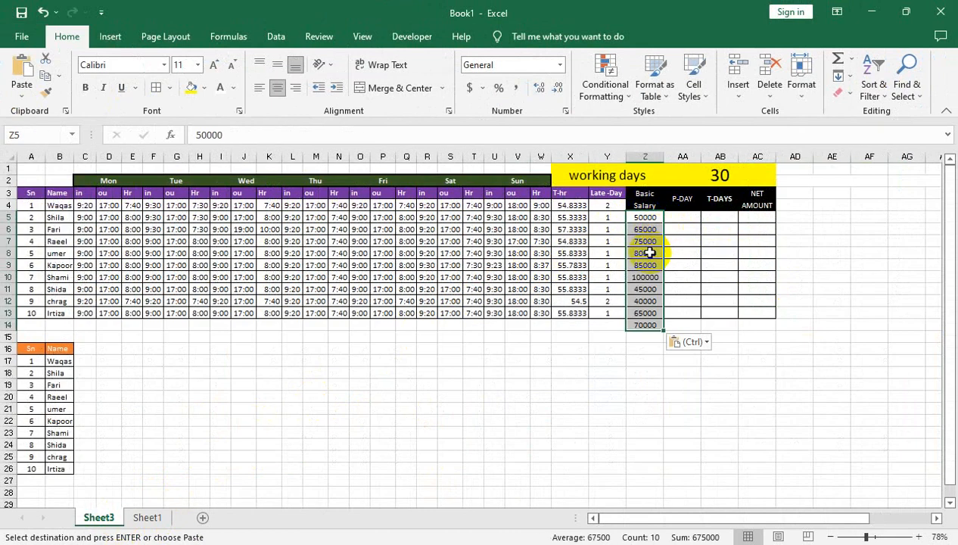
# Clear the extra 70000 salary value in Z14 and unmerge the Basic Salary header cell in Z3:Z4.
pyautogui.click(654, 326)
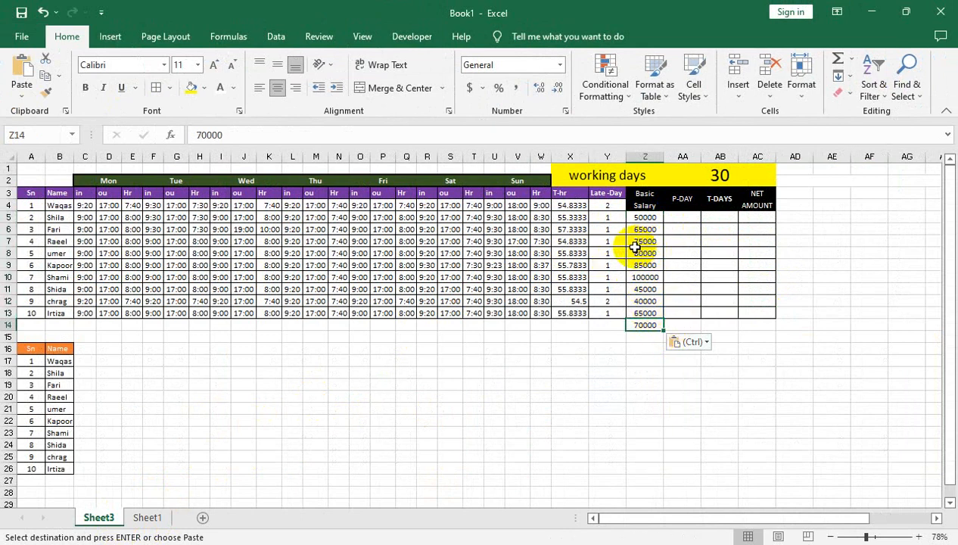
pyautogui.press('Delete')
pyautogui.click(643, 203)
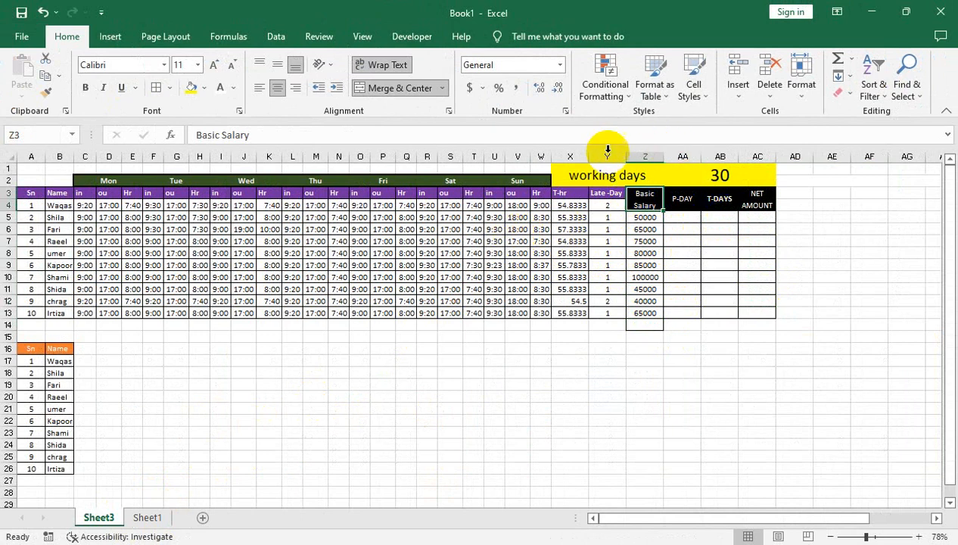
pyautogui.click(409, 88)
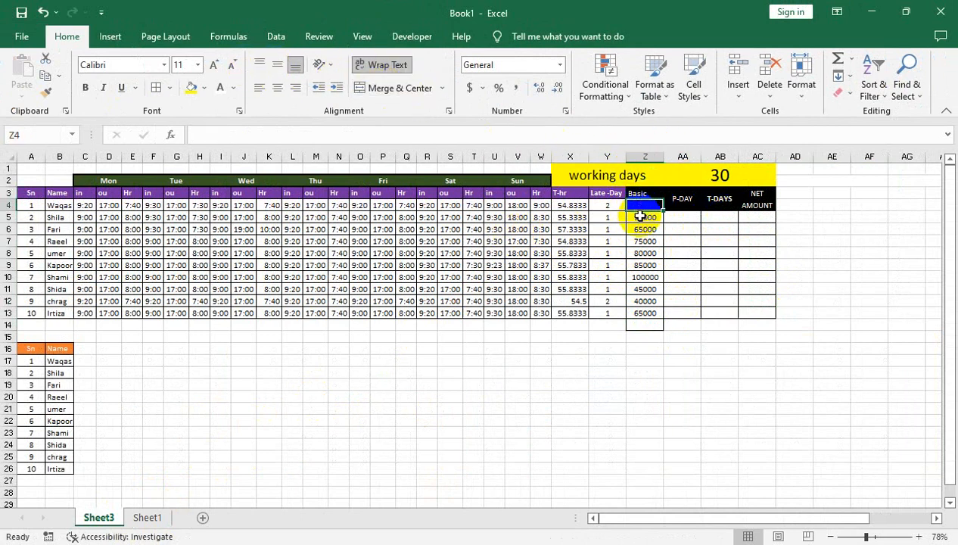
# Copy the Basic Salary values Z5:Z14 from Sheet1 and paste them into Sheet3 starting at Z4.
pyautogui.click(133, 520)
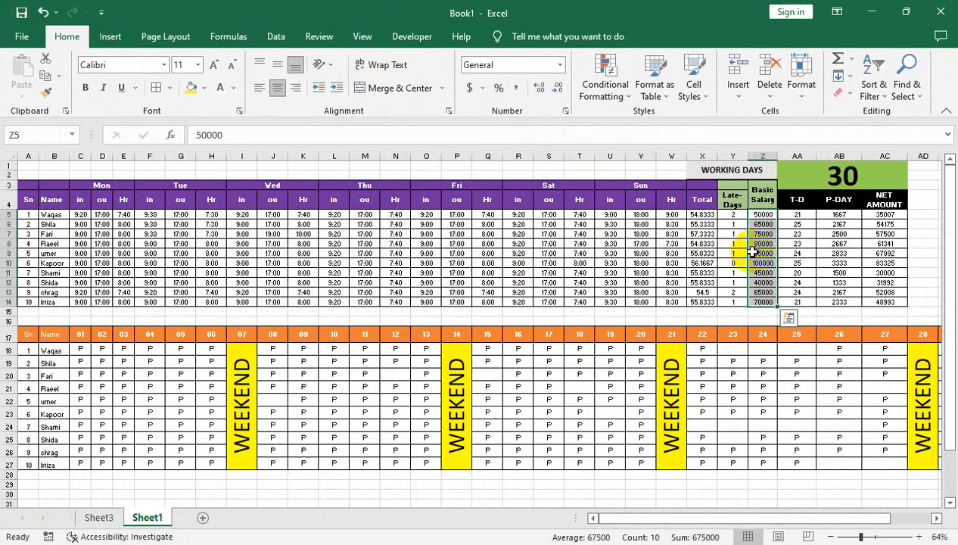
pyautogui.moveTo(765, 214); pyautogui.dragTo(763, 302)
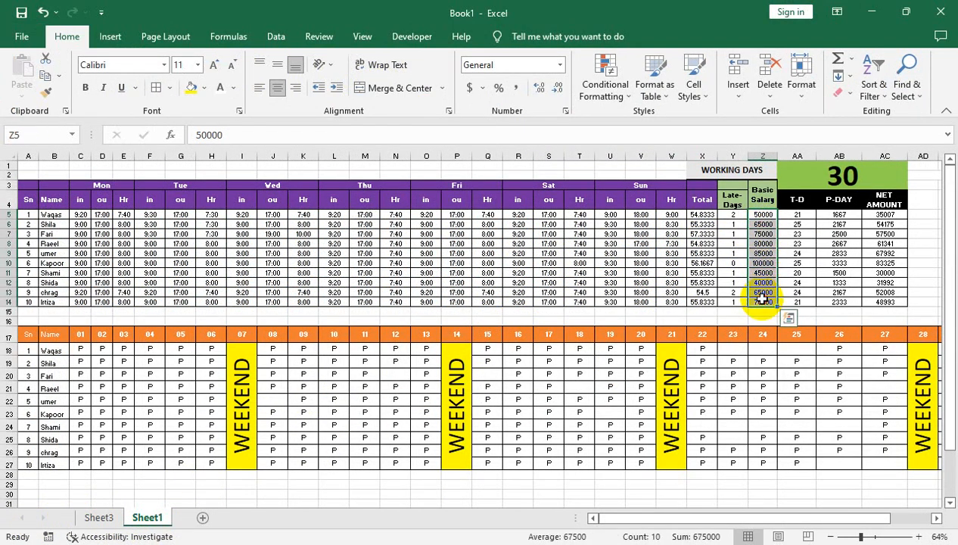
pyautogui.hotkey('ctrl', 'q')
pyautogui.click(759, 223)
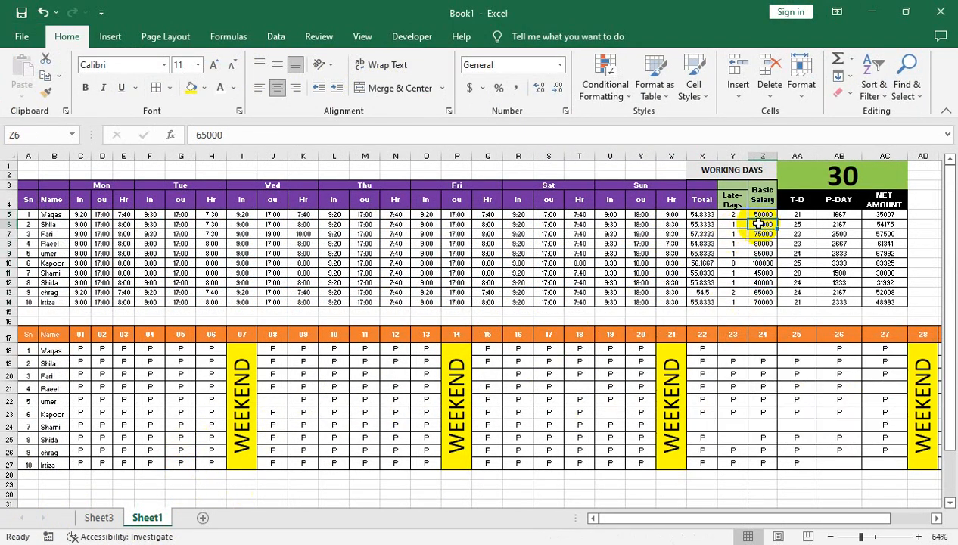
pyautogui.moveTo(764, 235); pyautogui.dragTo(765, 306)
pyautogui.hotkey('ctrl', 'c')
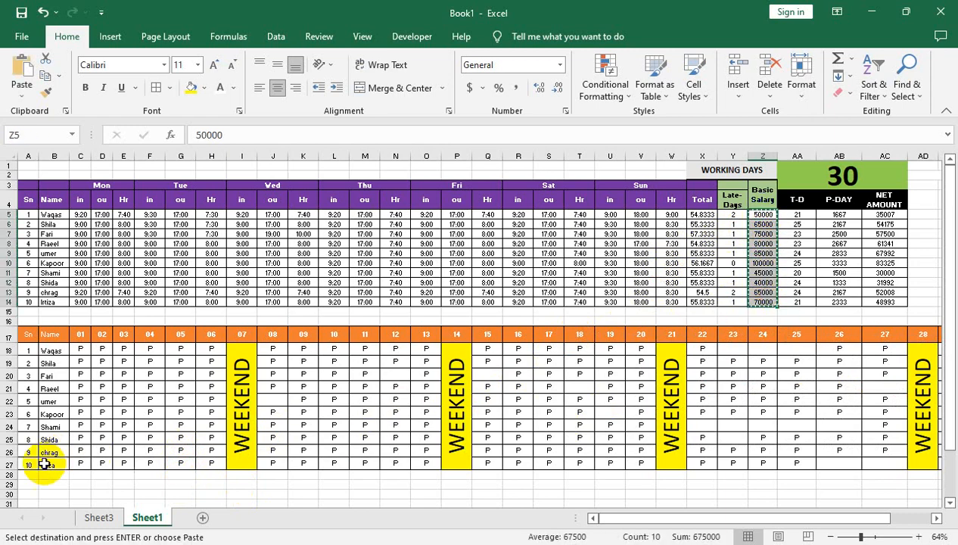
pyautogui.click(101, 518)
pyautogui.click(685, 220)
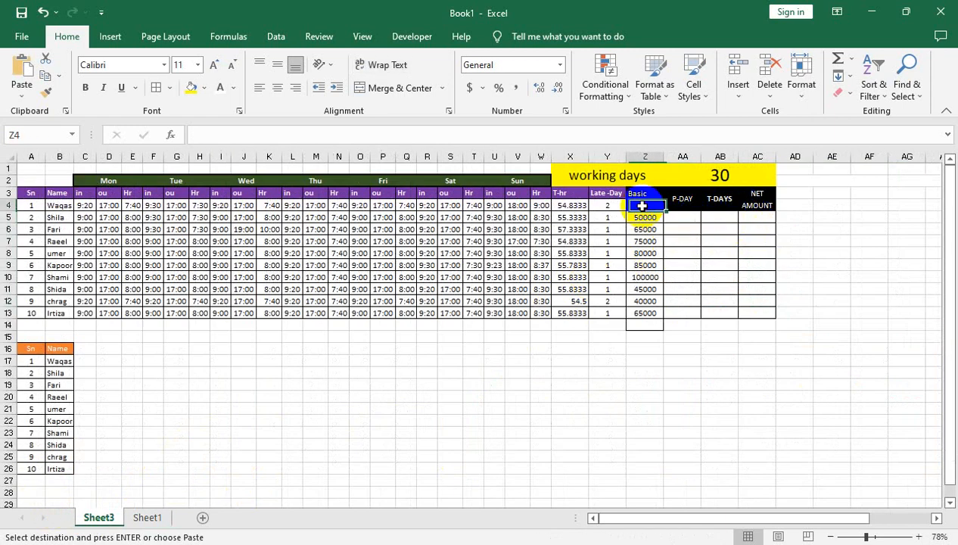
pyautogui.hotkey('ctrl', 'v')
# Remove the leftover borders from cell Z14 below the salary values.
pyautogui.click(643, 324)
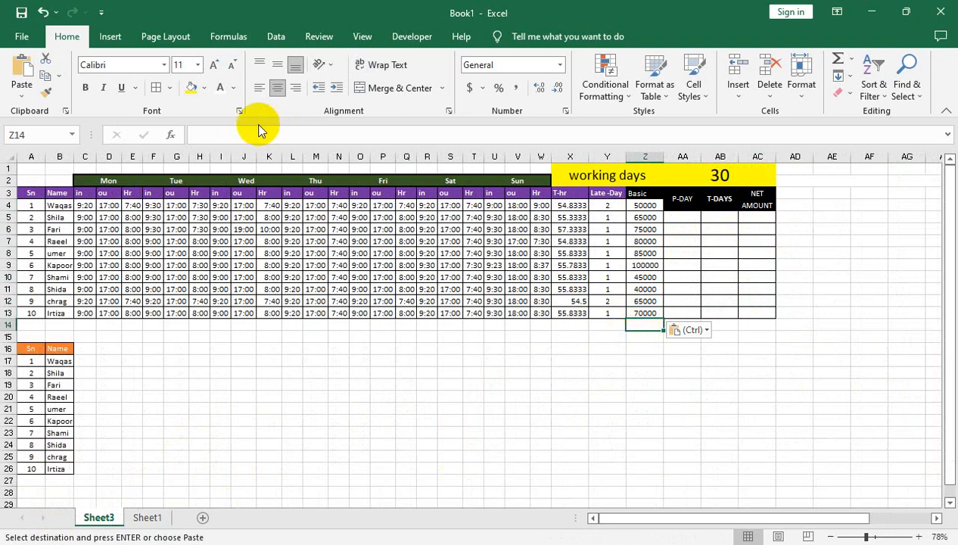
pyautogui.click(170, 87)
pyautogui.click(214, 198)
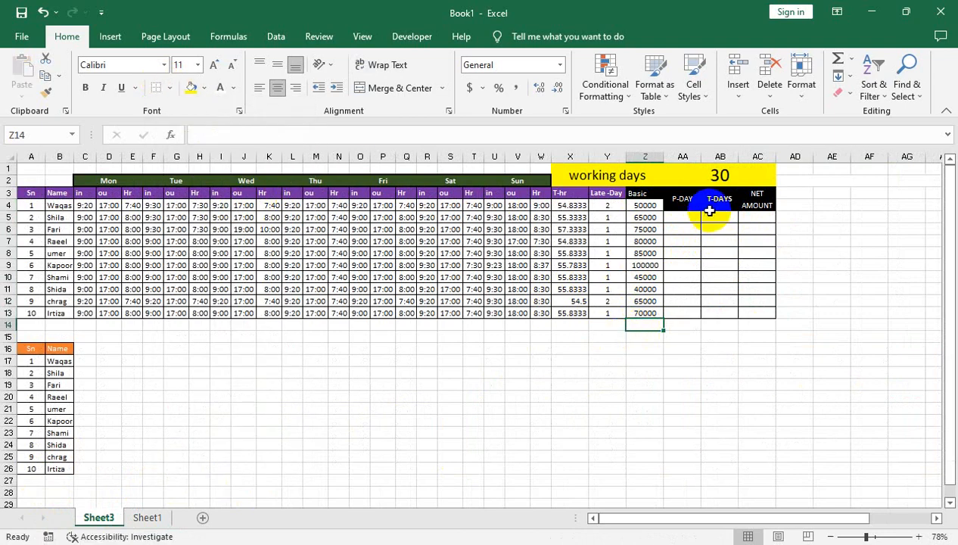
# Unmerge the P-DAY, T-DAYS and NET AMOUNT header cells in AA3:AC4.
pyautogui.click(679, 201)
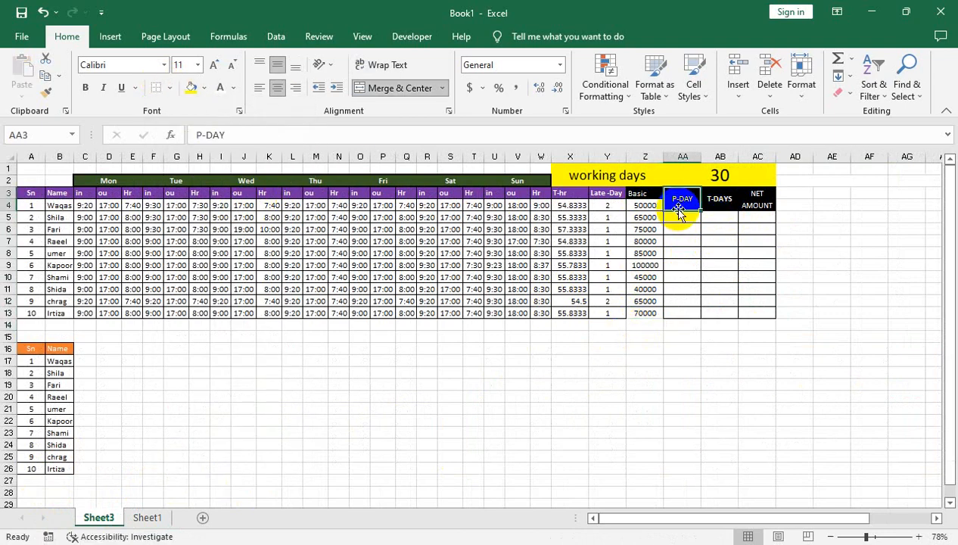
pyautogui.click(381, 90)
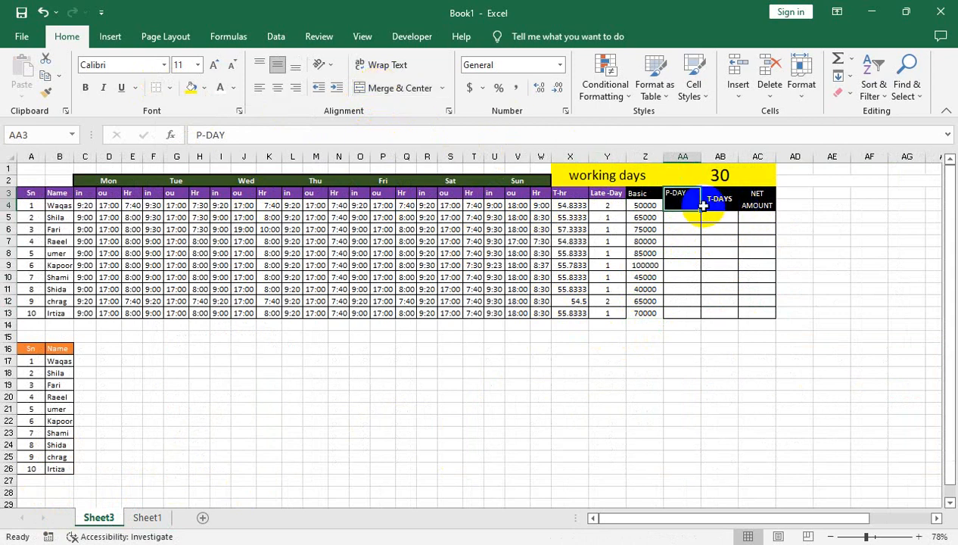
pyautogui.click(703, 205)
pyautogui.click(391, 89)
pyautogui.click(761, 201)
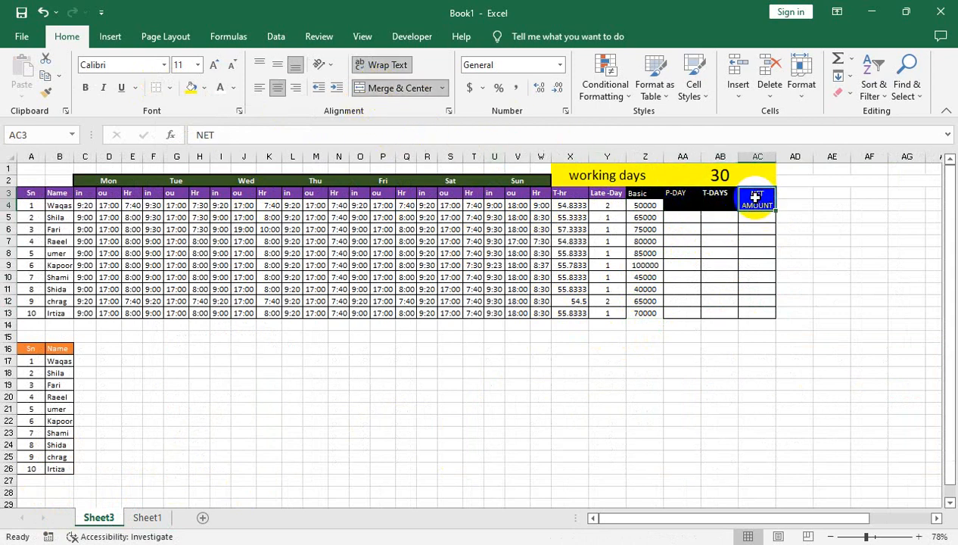
pyautogui.click(396, 89)
# Remove the black fill from cells AA4:AC4 below the salary headers.
pyautogui.click(677, 201)
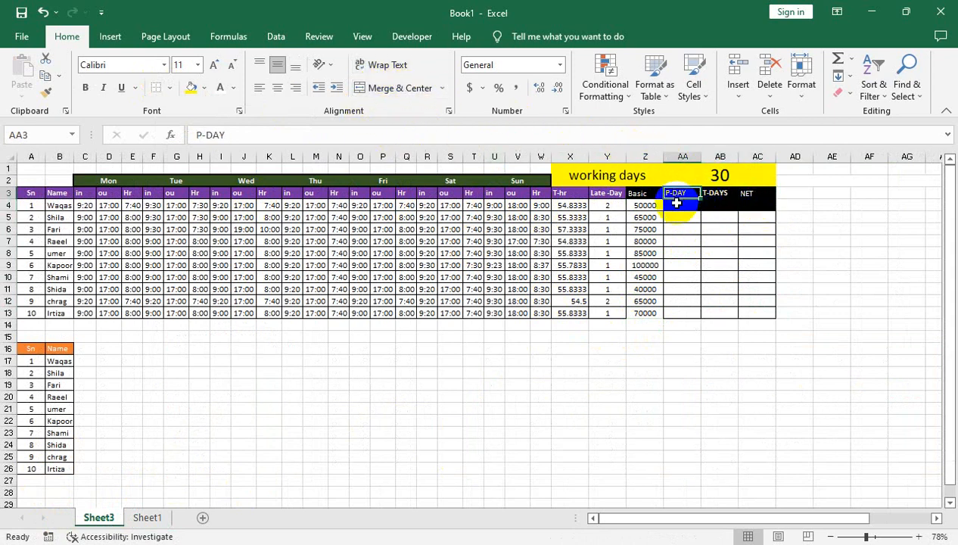
pyautogui.moveTo(677, 204); pyautogui.dragTo(757, 204)
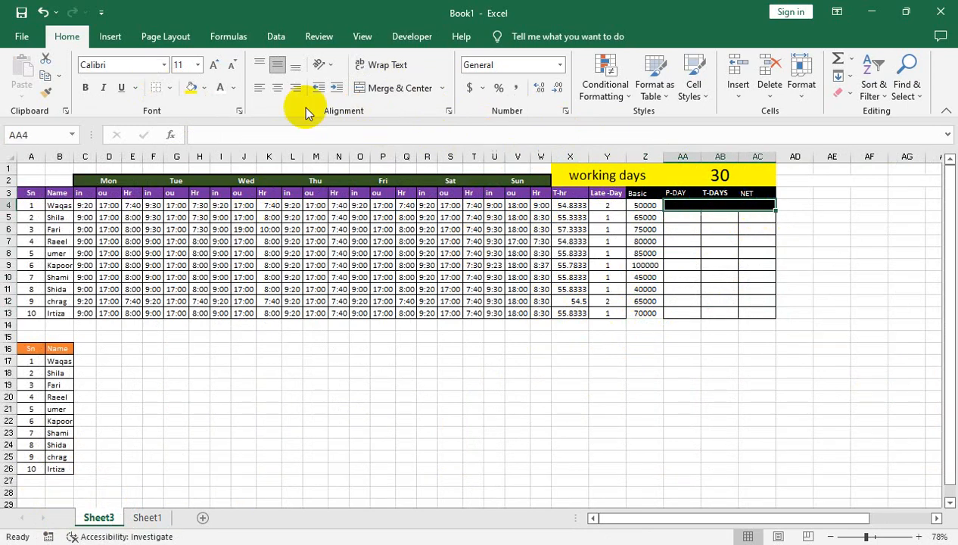
pyautogui.click(205, 91)
pyautogui.click(221, 280)
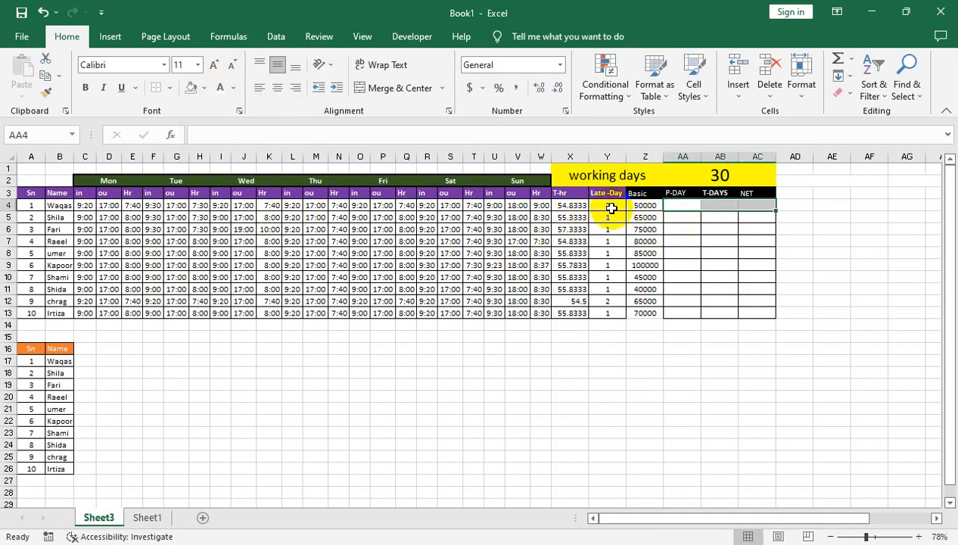
# Apply all borders to the late-day and salary cells Y4:AC13.
pyautogui.moveTo(611, 208); pyautogui.dragTo(740, 311)
pyautogui.click(171, 90)
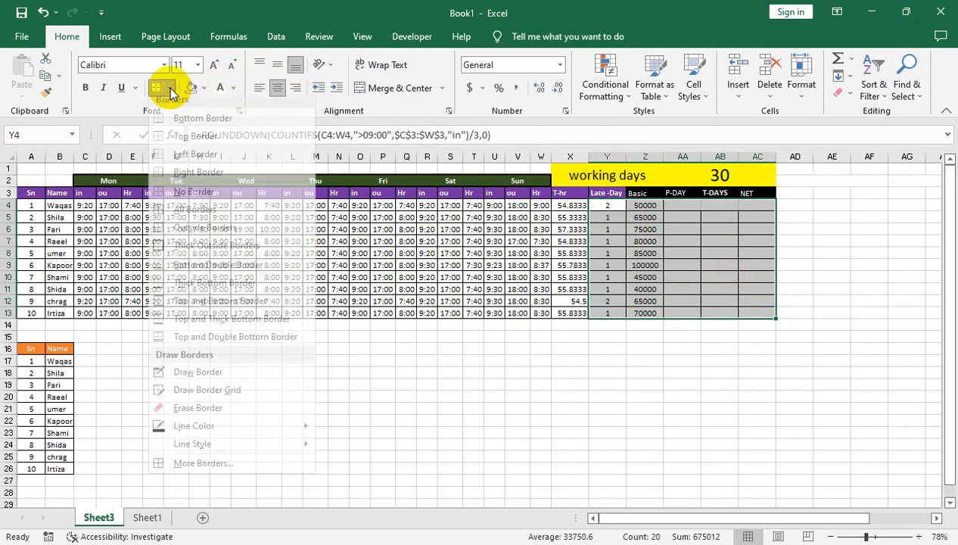
pyautogui.click(192, 214)
pyautogui.click(611, 252)
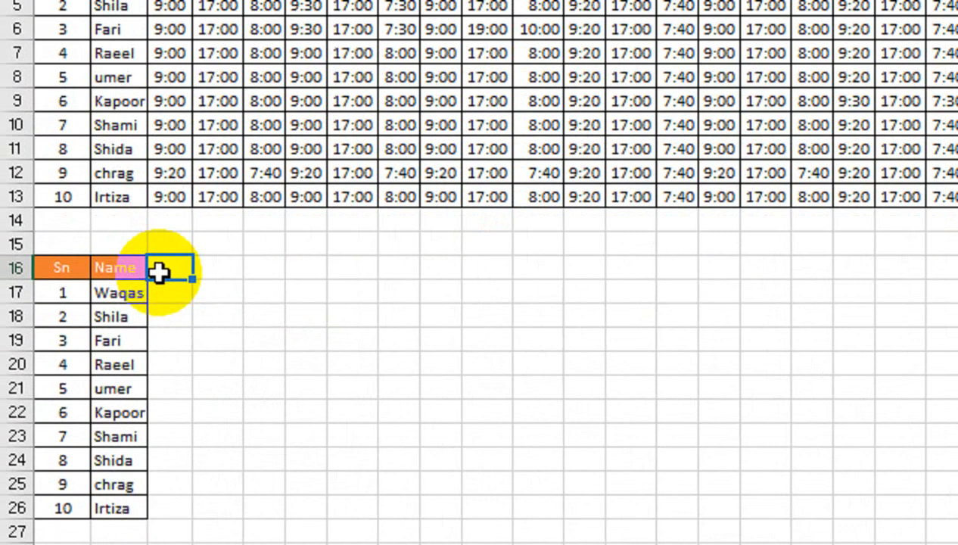
# Enter the date 1-NOV-22 in C16 and fill the daily date series across row 16 to AF16.
pyautogui.press('Tab')
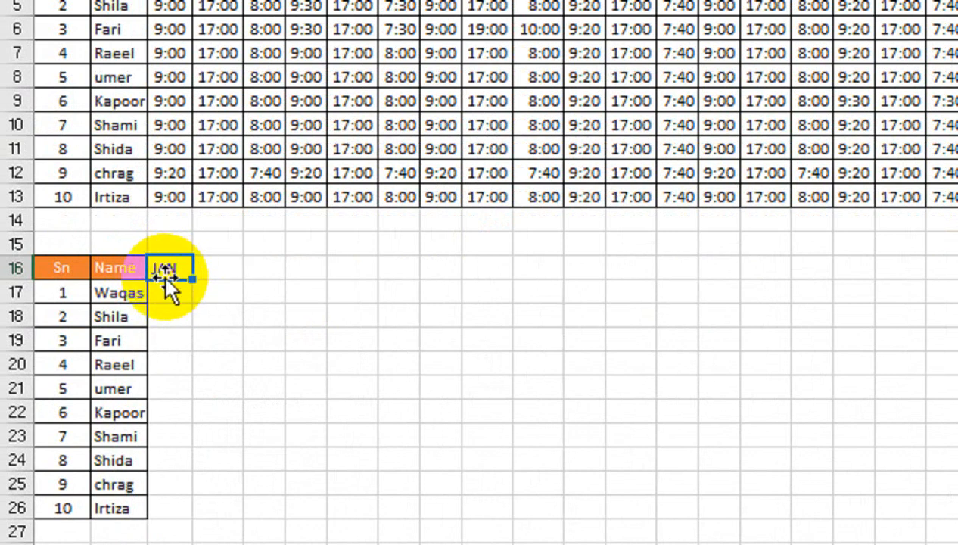
pyautogui.write('1-NOV-22')
pyautogui.press('Return')
pyautogui.click(165, 275)
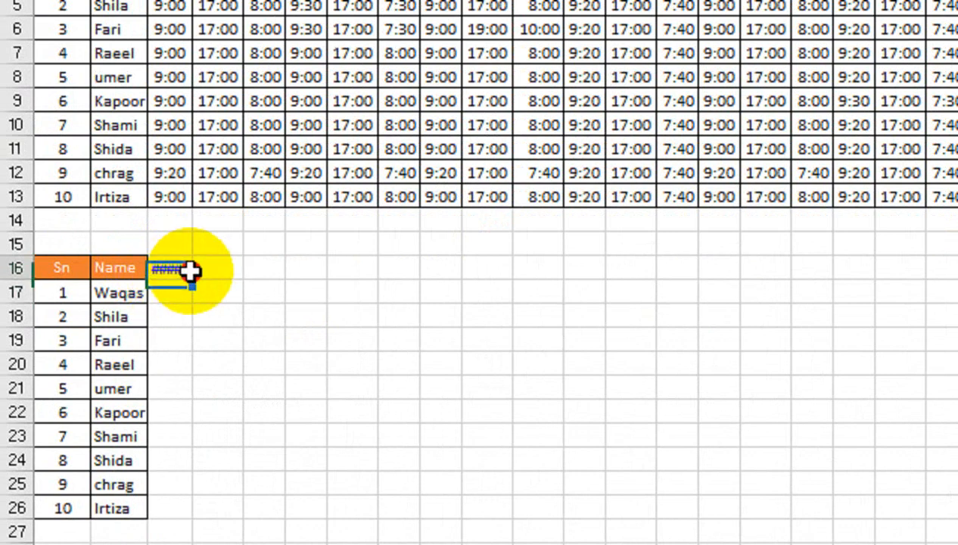
pyautogui.moveTo(192, 278); pyautogui.dragTo(849, 306)
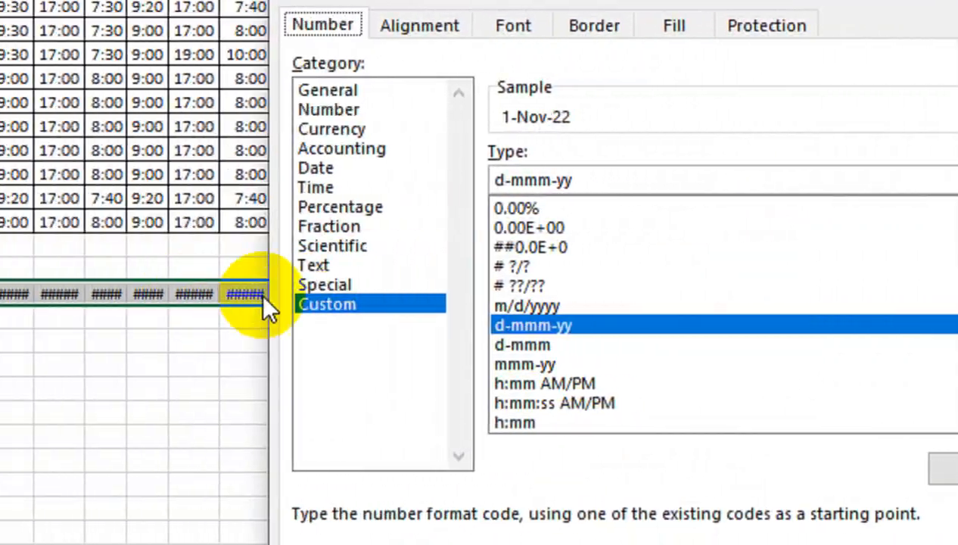
# Set the custom number format DD for the row 16 dates so only day numbers are displayed.
pyautogui.moveTo(618, 175); pyautogui.dragTo(443, 171)
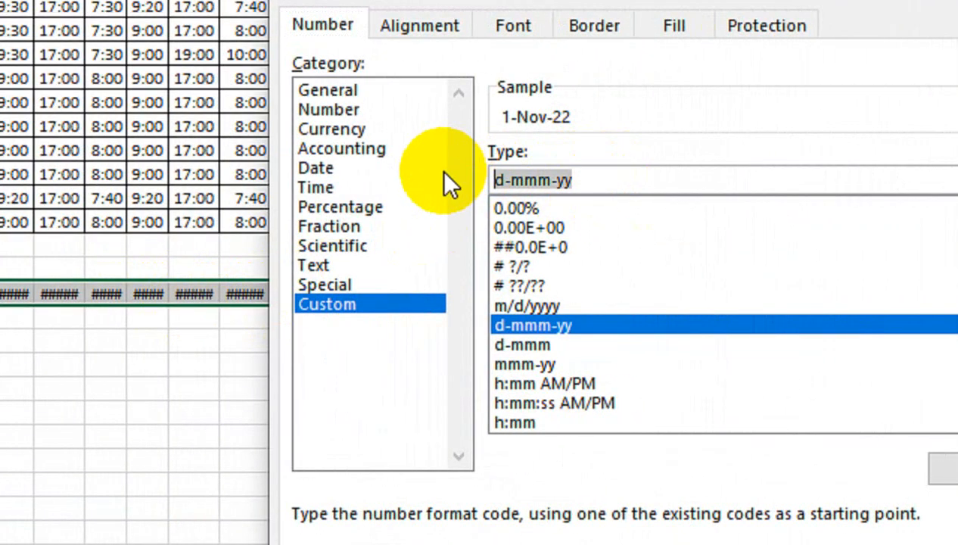
pyautogui.write('DD')
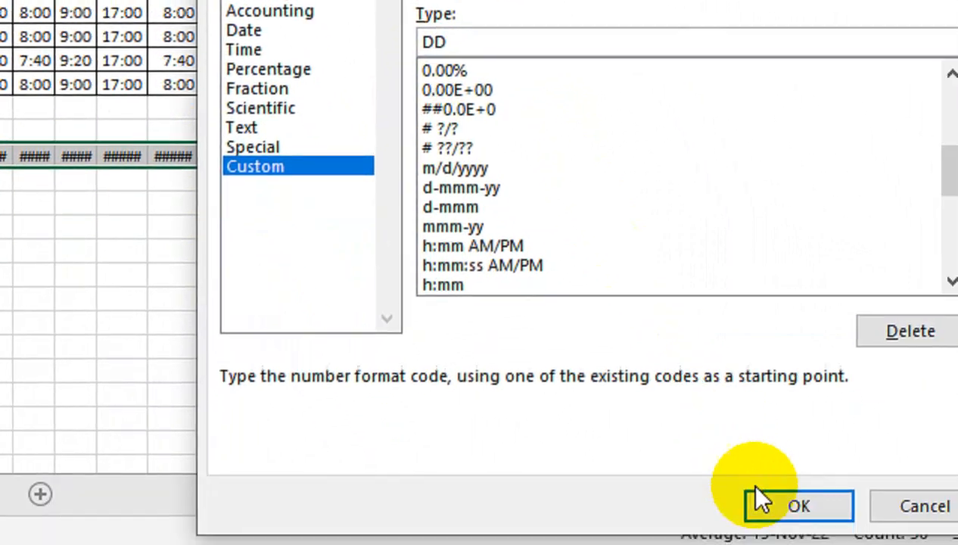
pyautogui.click(720, 513)
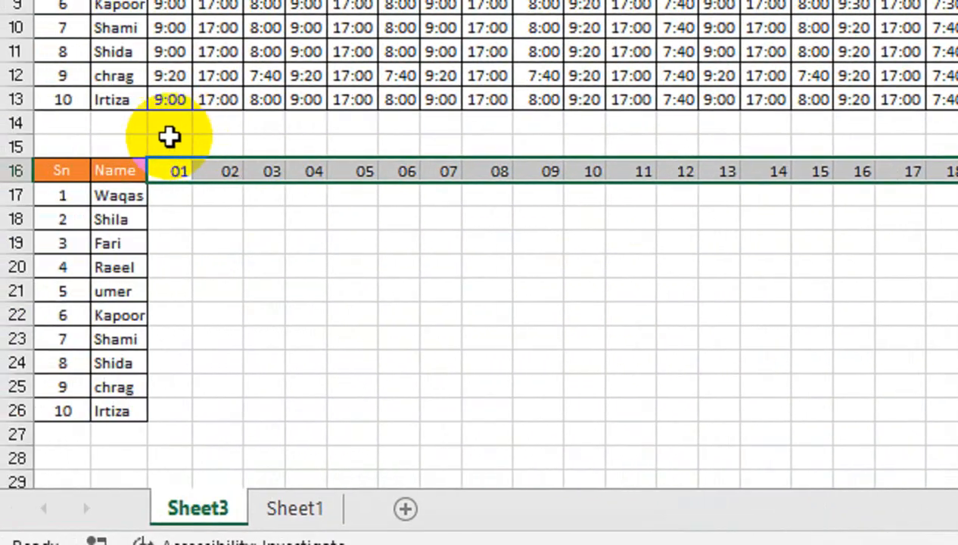
# Enter the formula =TEXT(C16,"MMM-YYYY") in C15 to display the month and year.
pyautogui.click(167, 147)
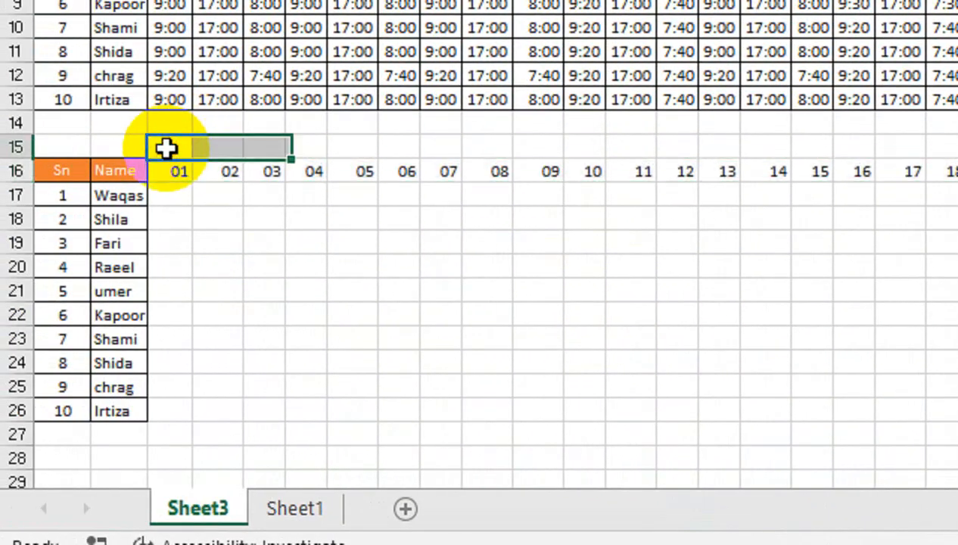
pyautogui.write('=TEX')
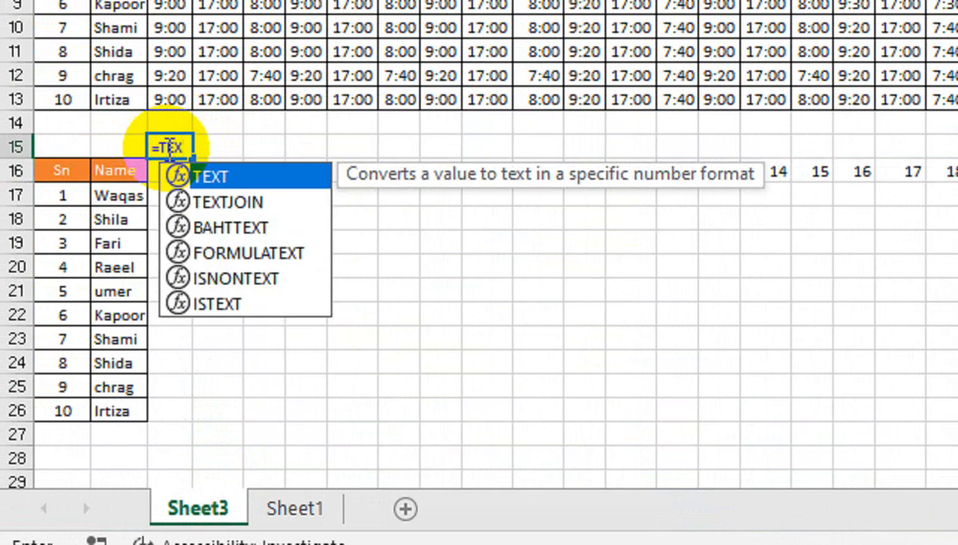
pyautogui.press('Tab')
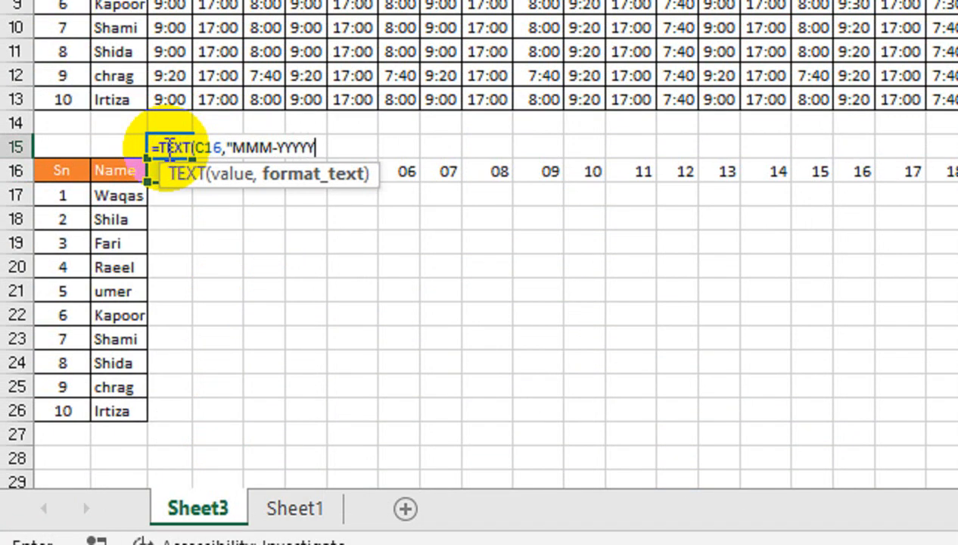
pyautogui.write(')')
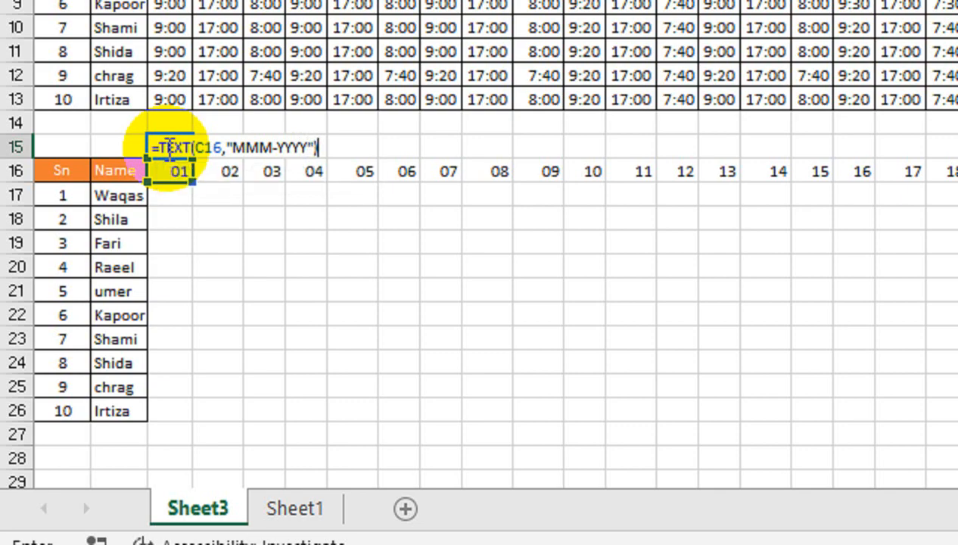
pyautogui.press('Return')
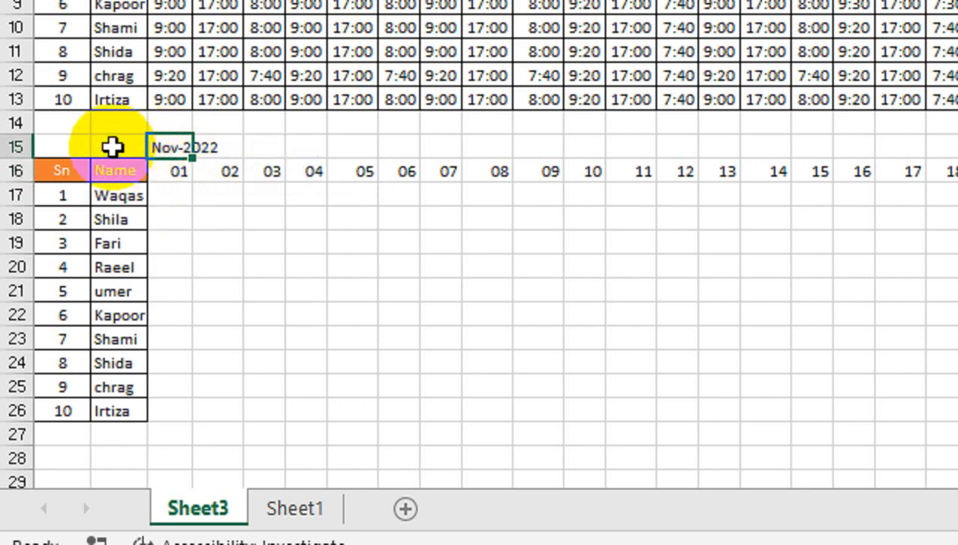
# Merge and center B14:E15 around the month title, middle-align it, and set it to bold at size 18.
pyautogui.click(132, 129)
pyautogui.moveTo(132, 137); pyautogui.dragTo(252, 153)
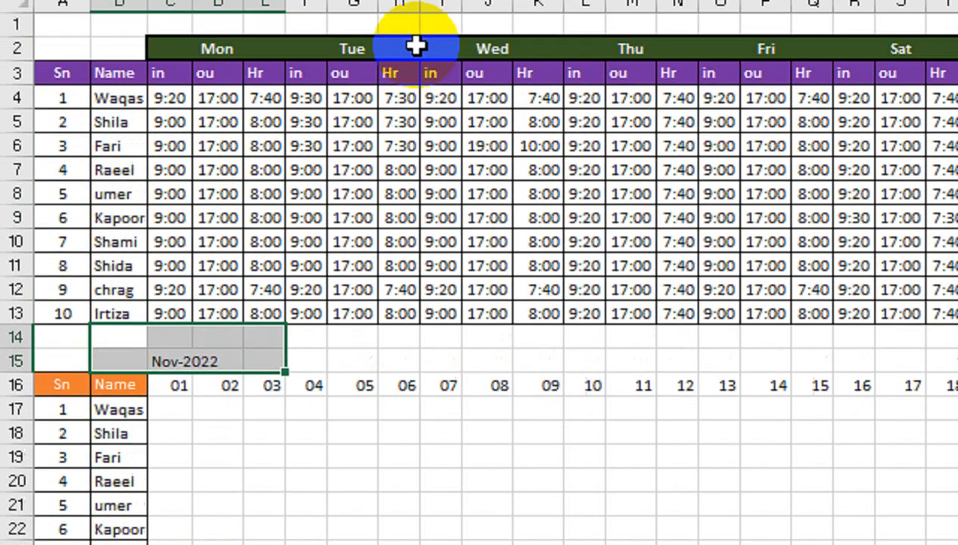
pyautogui.click(719, 130)
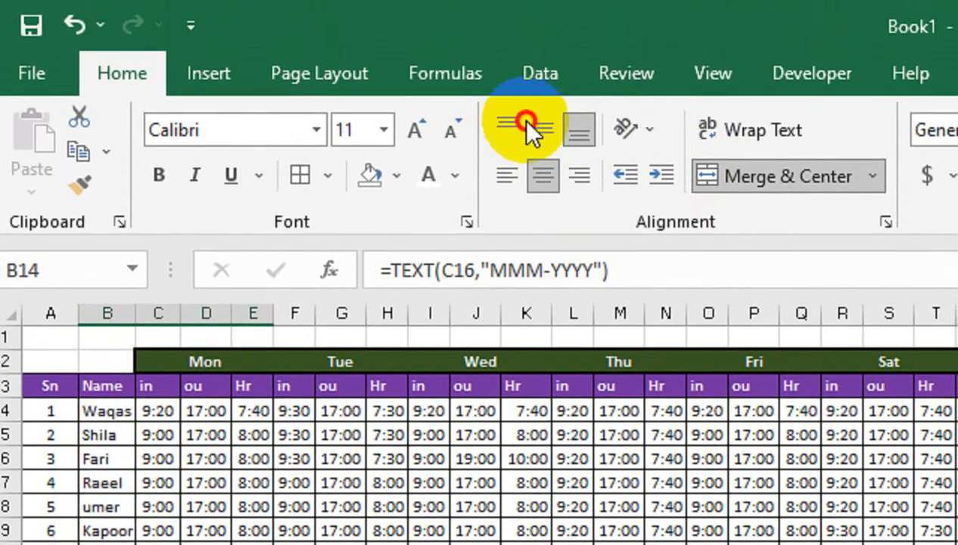
pyautogui.click(416, 121)
pyautogui.click(416, 122)
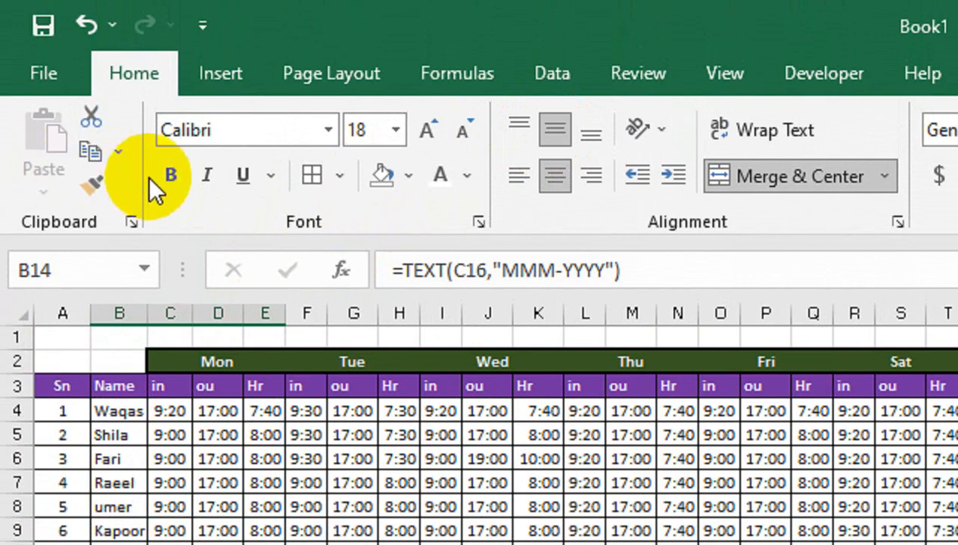
pyautogui.click(171, 176)
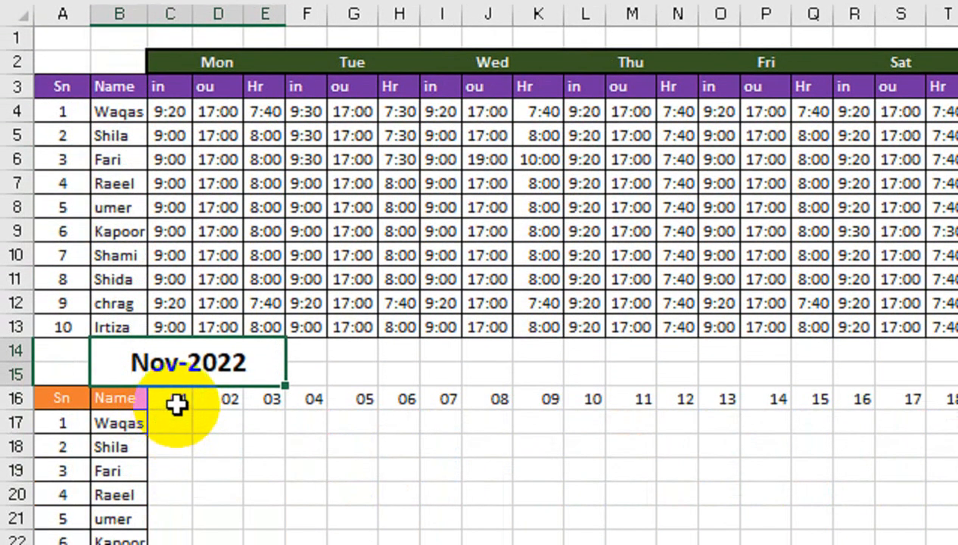
# Apply all borders to the daily attendance grid from C16 across all 30 days down to row 26.
pyautogui.click(175, 401)
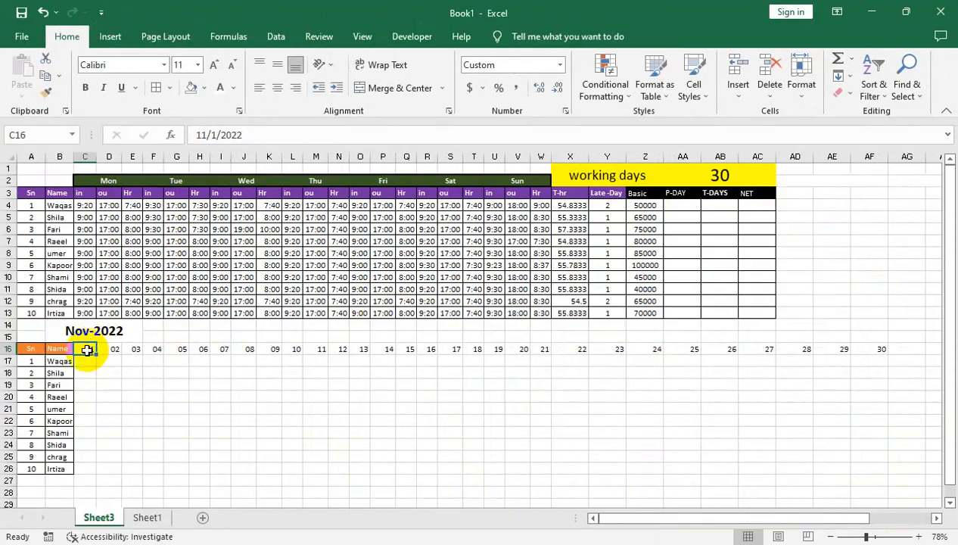
pyautogui.moveTo(87, 350); pyautogui.dragTo(781, 470)
pyautogui.moveTo(726, 518); pyautogui.dragTo(666, 534)
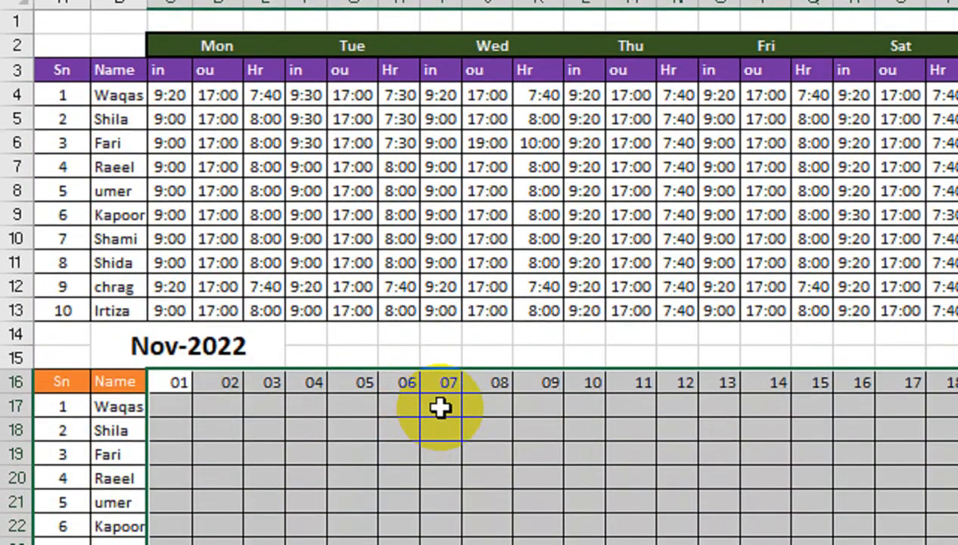
# Merge and center rows 17 to 26 separately under days 07, 14, 21 and 28 in the attendance grid.
pyautogui.moveTo(223, 362); pyautogui.dragTo(220, 398)
pyautogui.moveTo(439, 434); pyautogui.dragTo(446, 419)
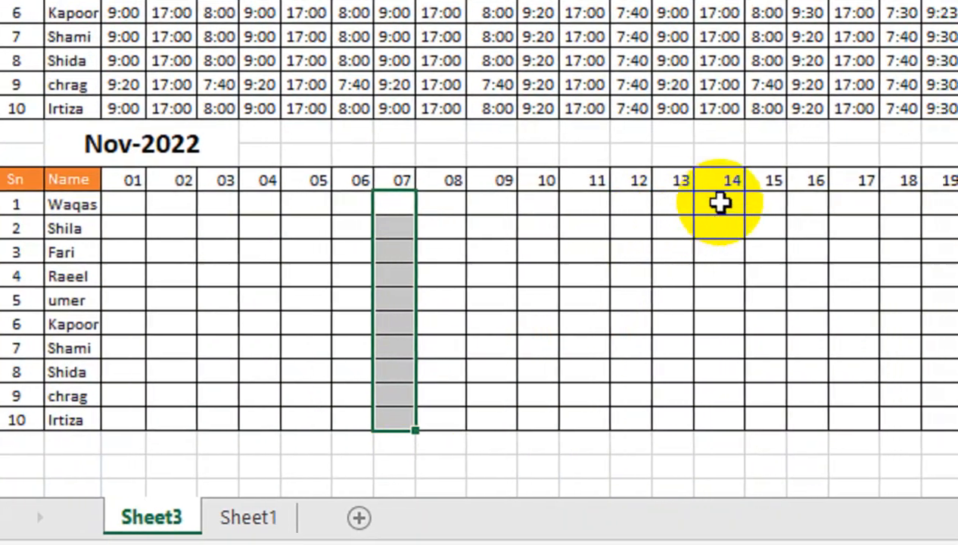
pyautogui.keyDown('ctrl'); pyautogui.moveTo(765, 204); pyautogui.dragTo(766, 418); pyautogui.keyUp('ctrl')
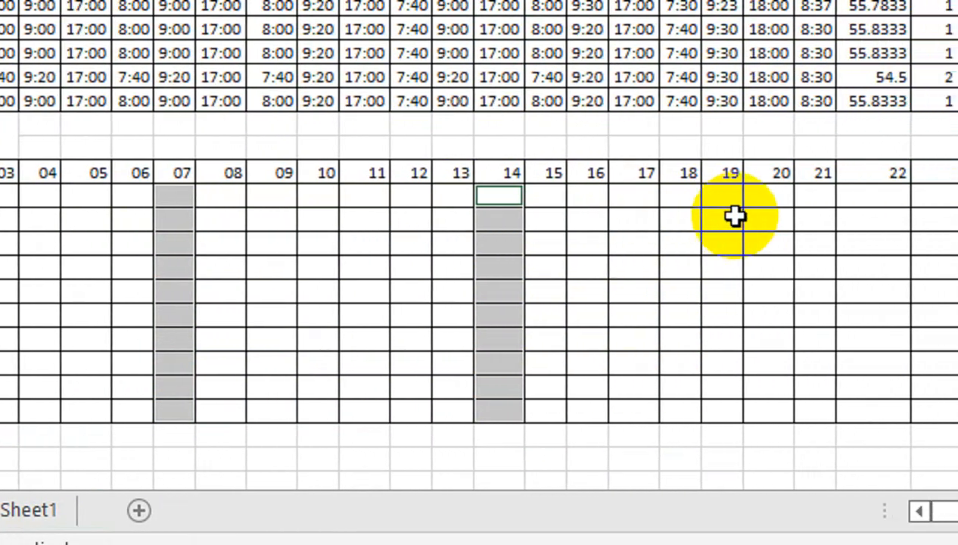
pyautogui.keyDown('ctrl'); pyautogui.moveTo(806, 193); pyautogui.dragTo(817, 409); pyautogui.keyUp('ctrl')
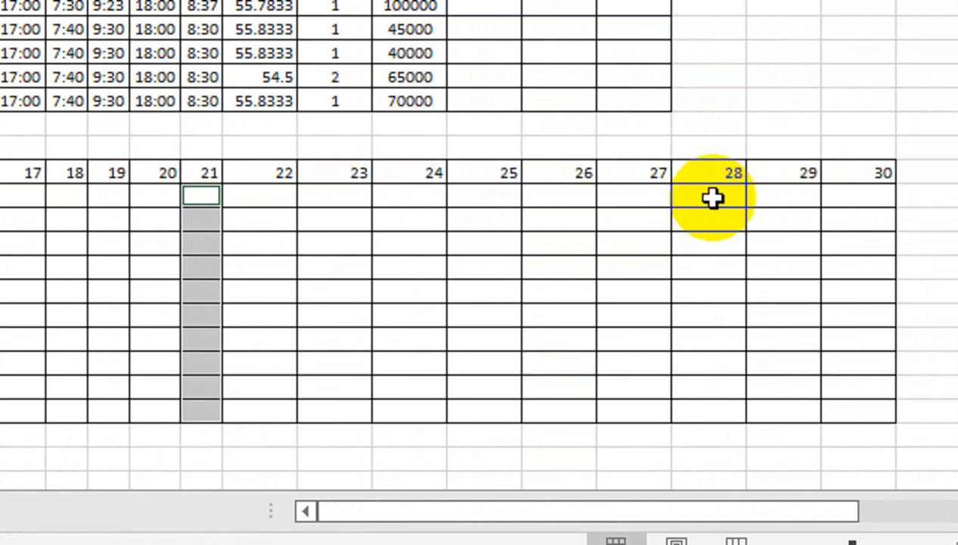
pyautogui.keyDown('ctrl'); pyautogui.moveTo(709, 194); pyautogui.dragTo(684, 412); pyautogui.keyUp('ctrl')
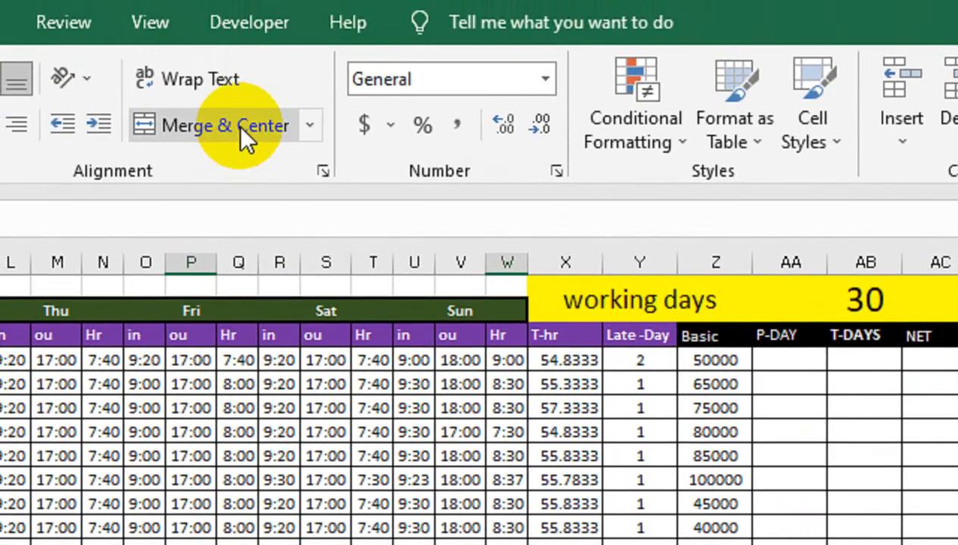
pyautogui.click(237, 124)
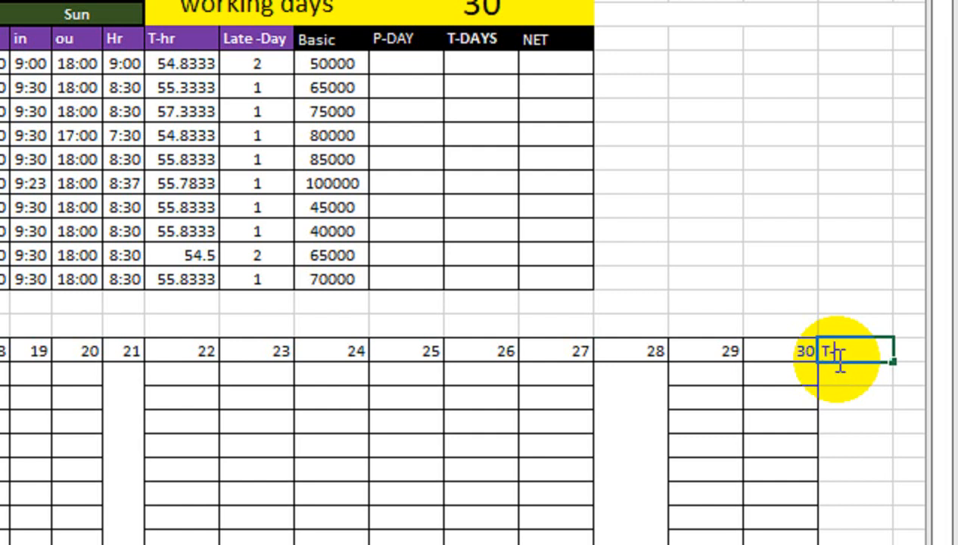
# Enter the heading T-P in AG16, next to day 30.
pyautogui.hscroll(1, 829, 357)
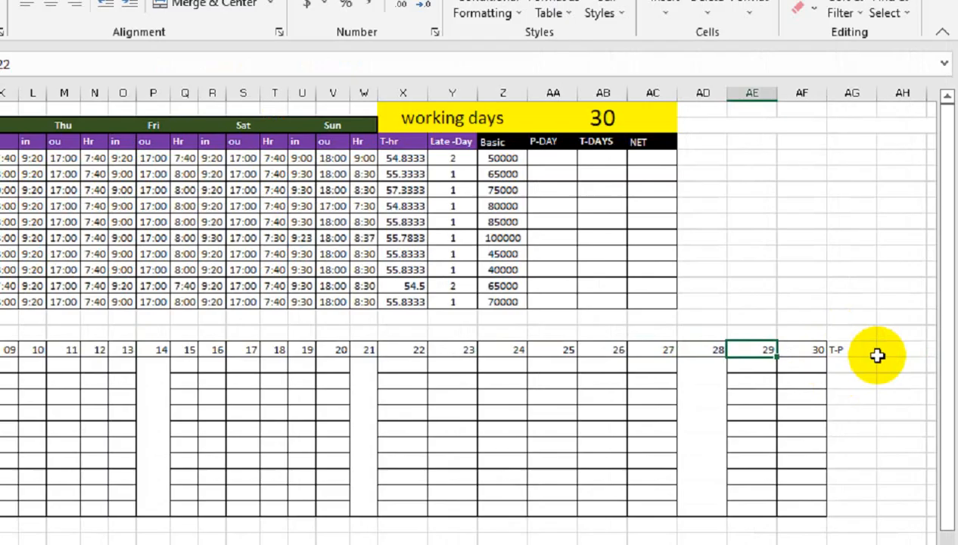
pyautogui.press('Left')
pyautogui.press('Down')
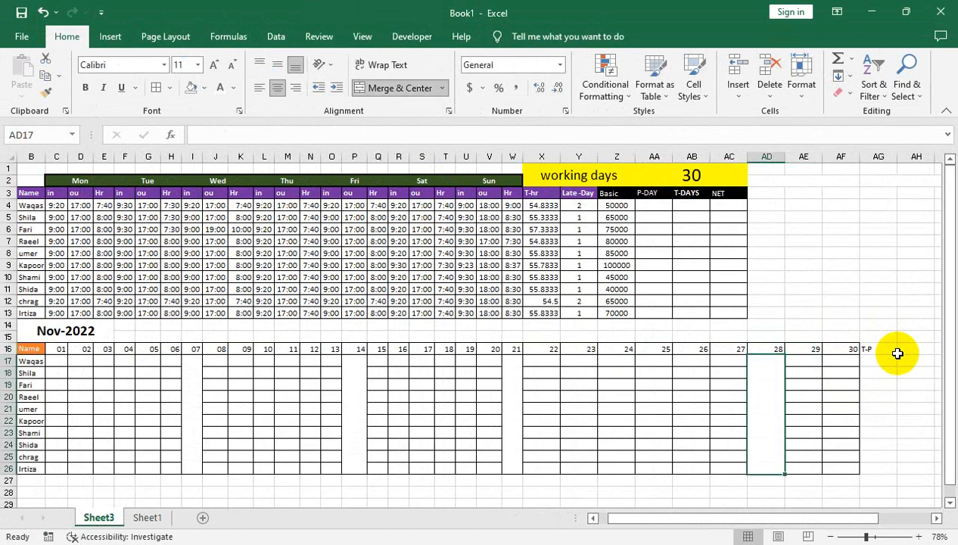
# Fill the four merged columns under days 07, 14, 21 and 28 with dark gray.
pyautogui.keyDown('ctrl'); pyautogui.click(510, 376); pyautogui.keyUp('ctrl')
pyautogui.keyDown('ctrl'); pyautogui.click(358, 378); pyautogui.keyUp('ctrl')
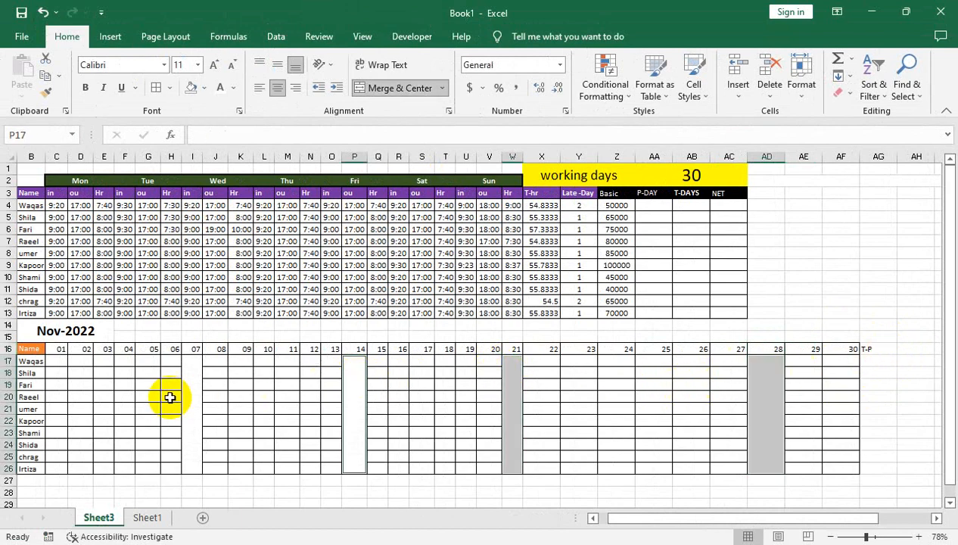
pyautogui.keyDown('ctrl'); pyautogui.click(193, 392); pyautogui.keyUp('ctrl')
pyautogui.click(202, 88)
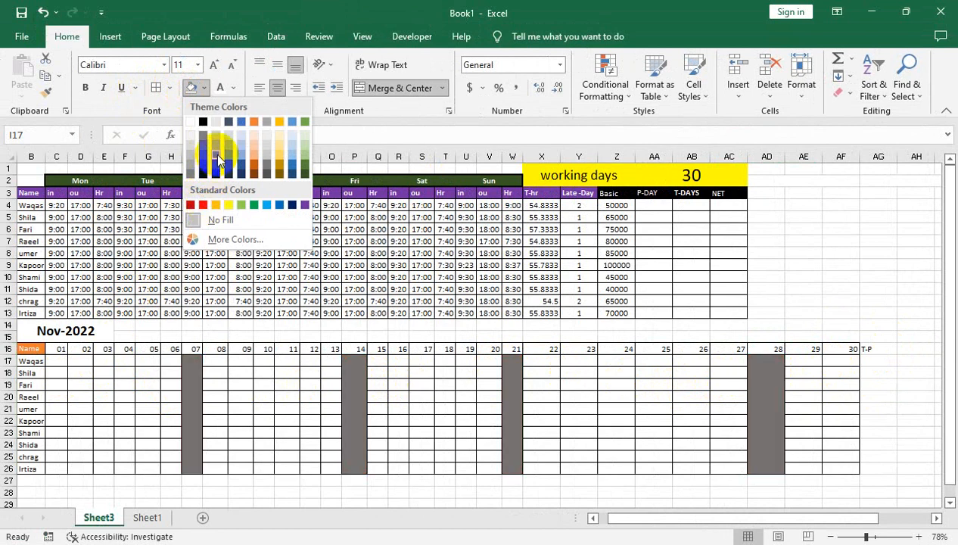
pyautogui.click(215, 153)
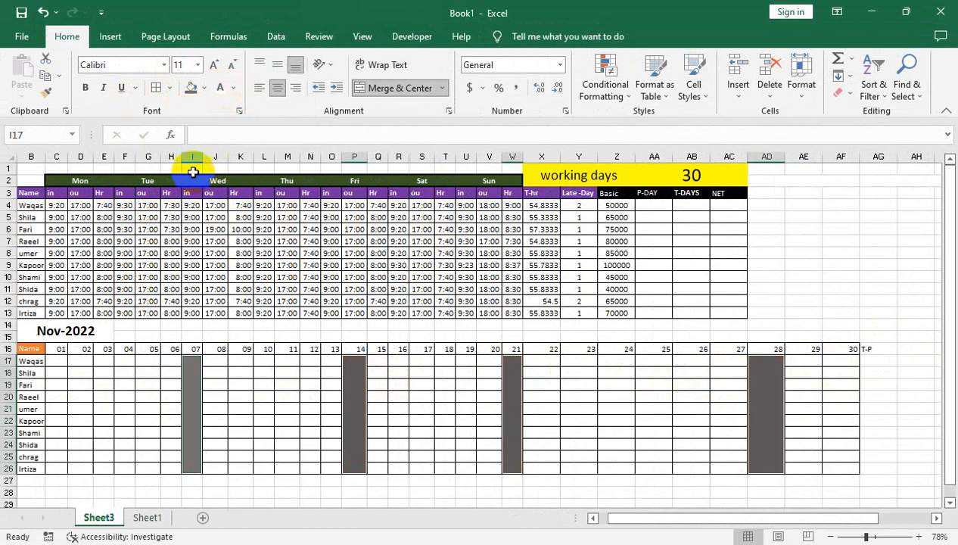
# Enter WEEKEND in the merged day 07 block, rotate the text up and middle-align it.
pyautogui.click(199, 383)
pyautogui.write('WEEKEND')
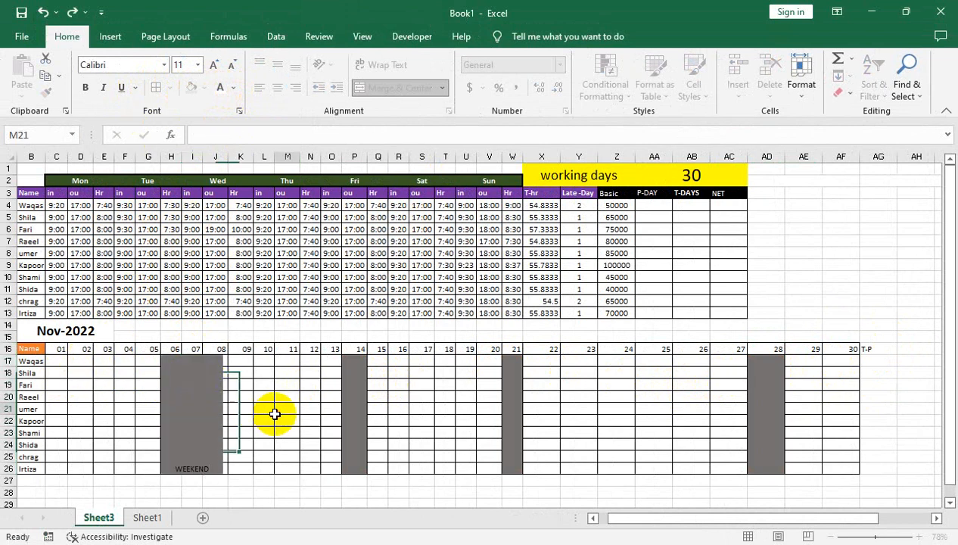
pyautogui.click(182, 408)
pyautogui.click(202, 389)
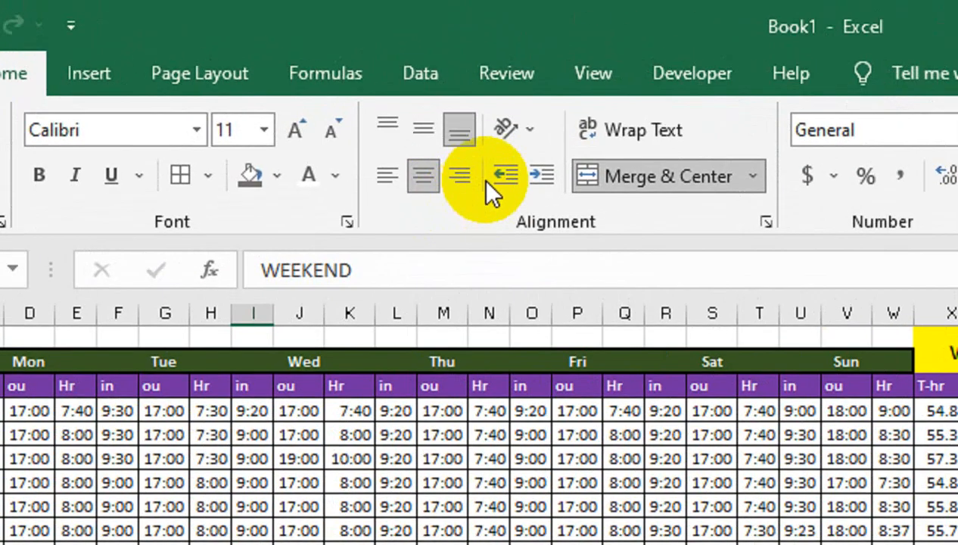
pyautogui.click(324, 67)
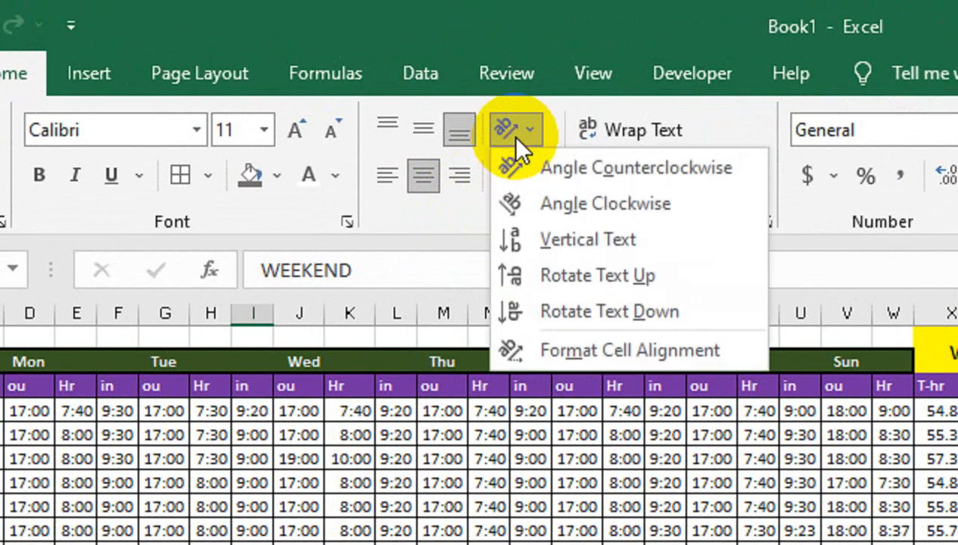
pyautogui.click(557, 277)
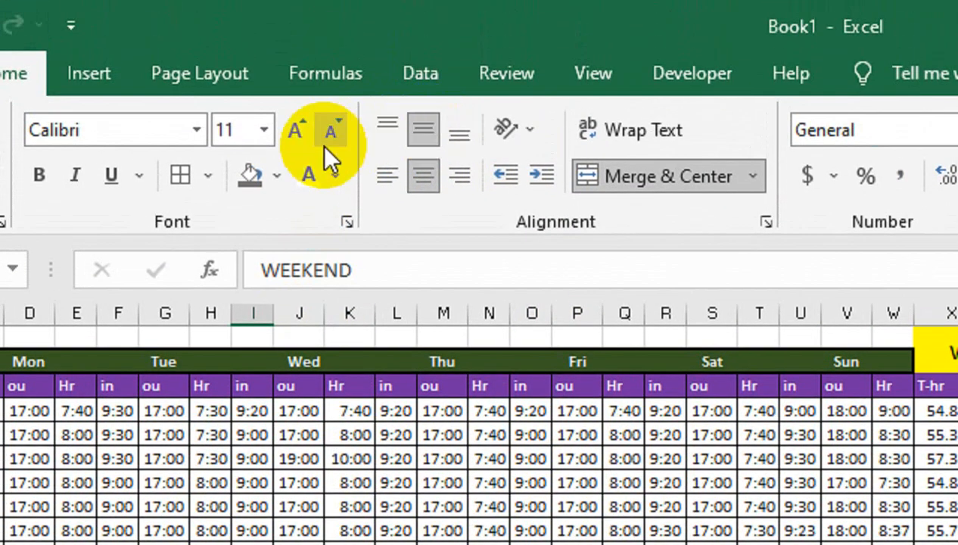
# Set the WEEKEND text in the day 07 block to bold at font size 24.
pyautogui.click(297, 133)
pyautogui.click(298, 134)
pyautogui.click(298, 133)
pyautogui.click(298, 134)
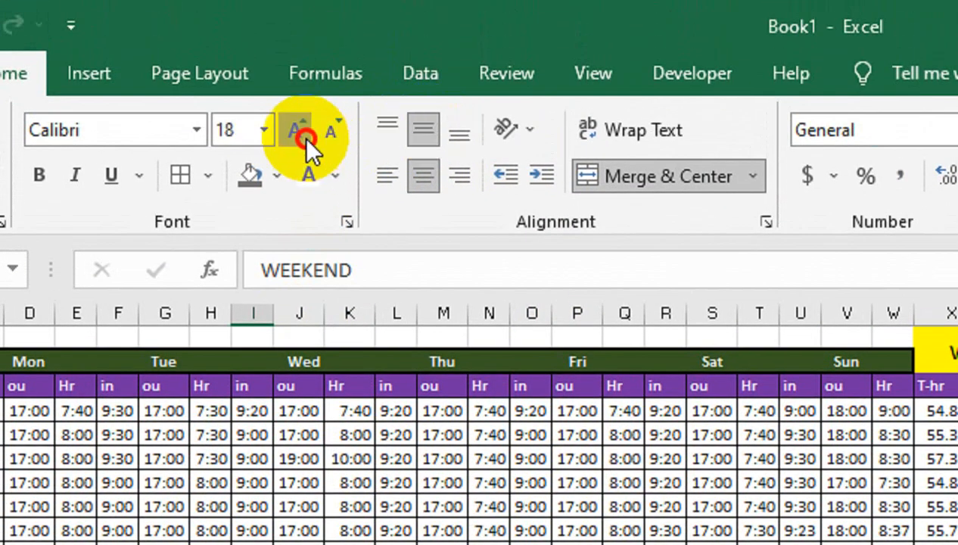
pyautogui.click(297, 134)
pyautogui.click(297, 133)
pyautogui.click(298, 134)
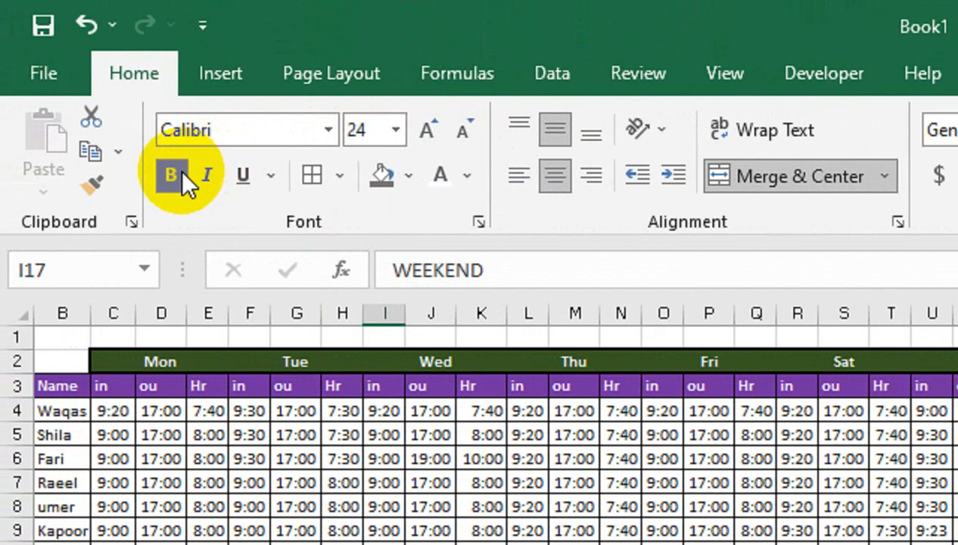
pyautogui.click(179, 170)
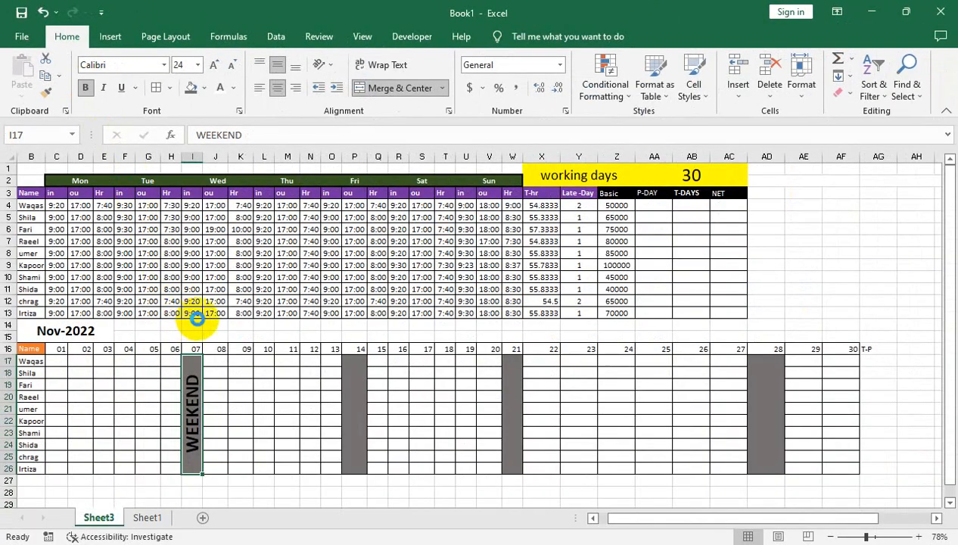
# Copy the formatted WEEKEND block from day 07 to the merged blocks under days 14, 21 and 28.
pyautogui.hotkey('ctrl', 'c')
pyautogui.click(364, 378)
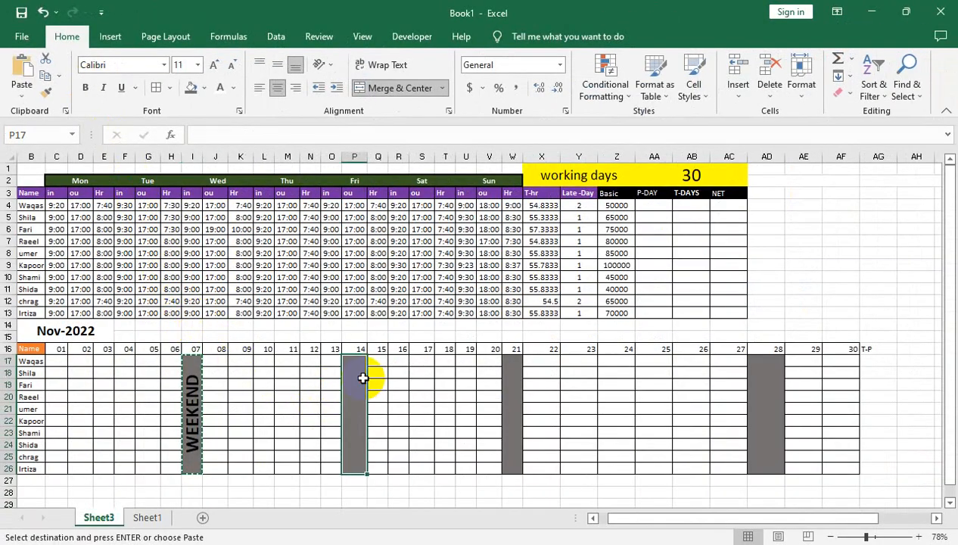
pyautogui.hotkey('ctrl', 'v')
pyautogui.click(514, 375)
pyautogui.hotkey('ctrl', 'v')
pyautogui.click(765, 370)
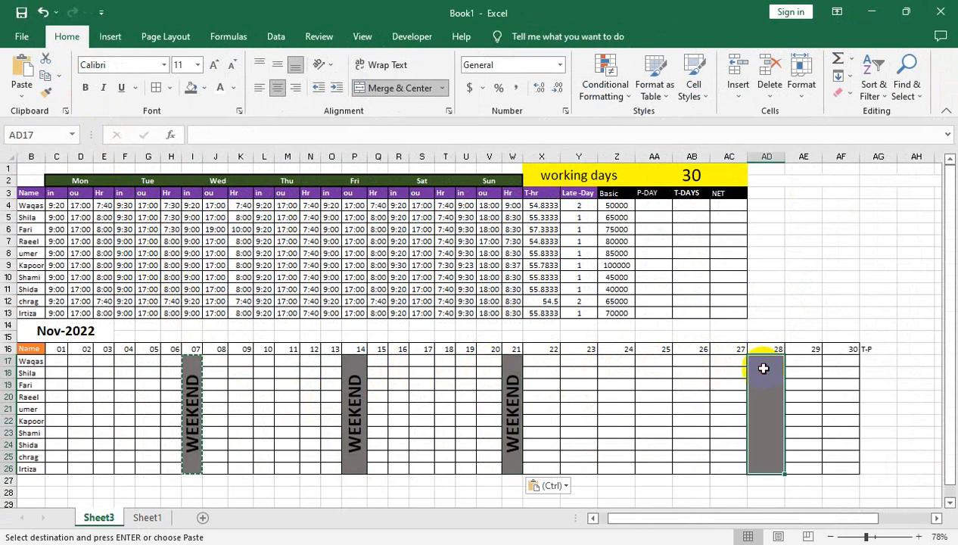
pyautogui.hotkey('ctrl', 'v')
# Center the T-P heading in AG16 and clear the pending copy selection.
pyautogui.click(865, 347)
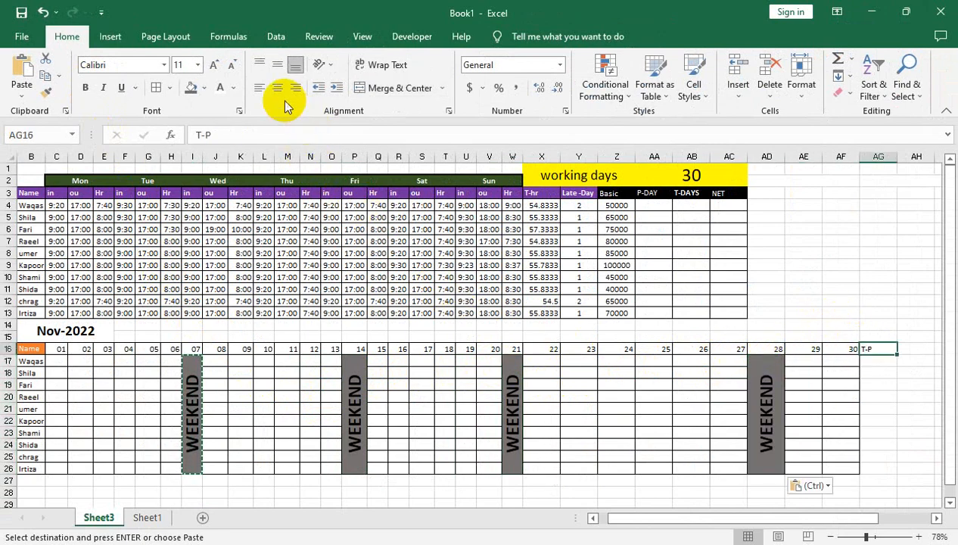
pyautogui.press('Escape')
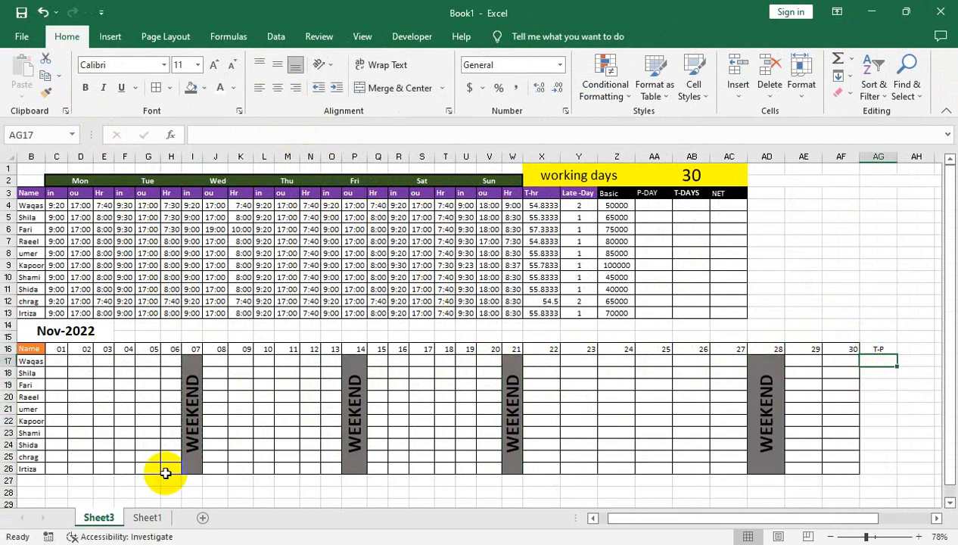
# Copy the P marks for days 01 to 06 (C18:H27) from Sheet1 into Sheet3 starting at C17.
pyautogui.click(149, 521)
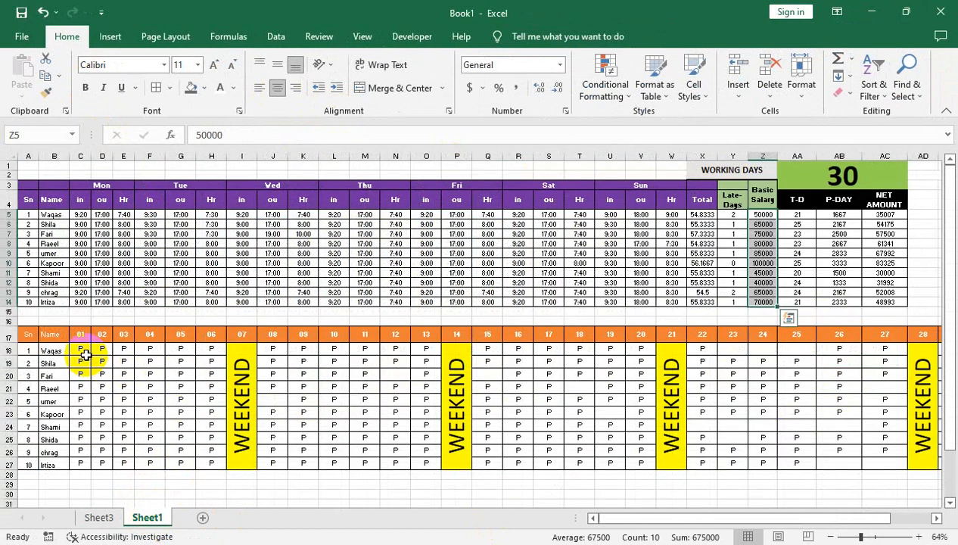
pyautogui.moveTo(86, 355); pyautogui.dragTo(196, 458)
pyautogui.hotkey('ctrl', 'c')
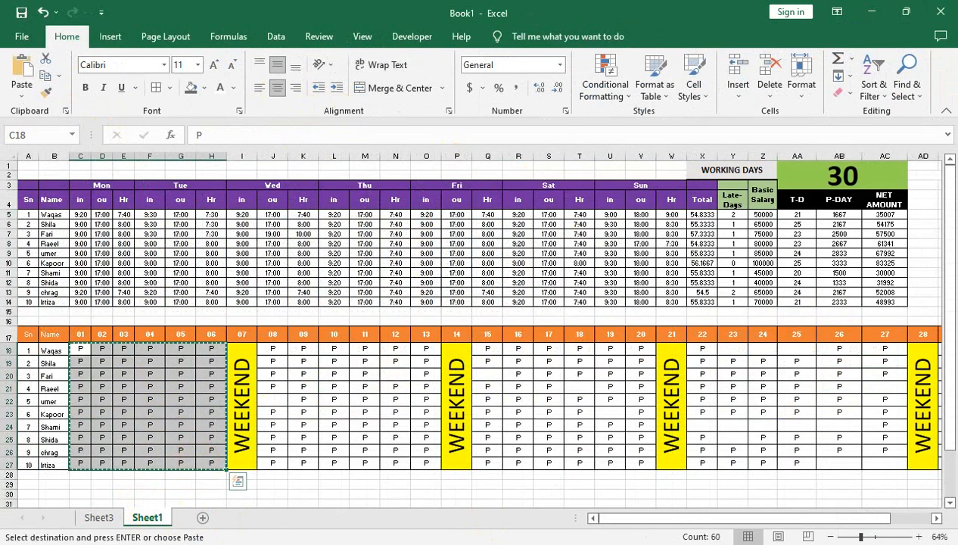
pyautogui.click(99, 519)
pyautogui.click(57, 361)
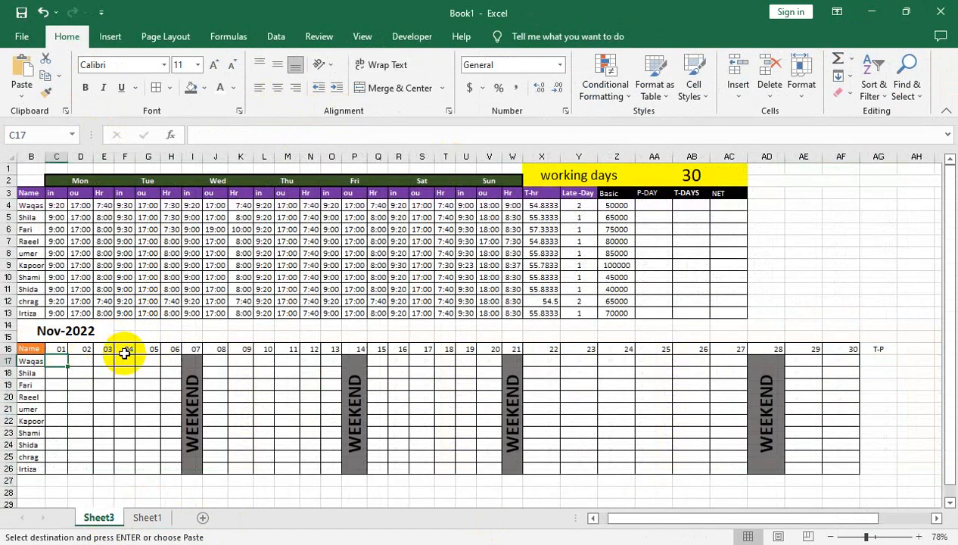
pyautogui.hotkey('ctrl', 'v')
# Paste the copied P marks into days 08–13, 15–20 and 22–27 of the Sheet3 grid.
pyautogui.click(215, 361)
pyautogui.hotkey('ctrl', 'v')
pyautogui.click(380, 361)
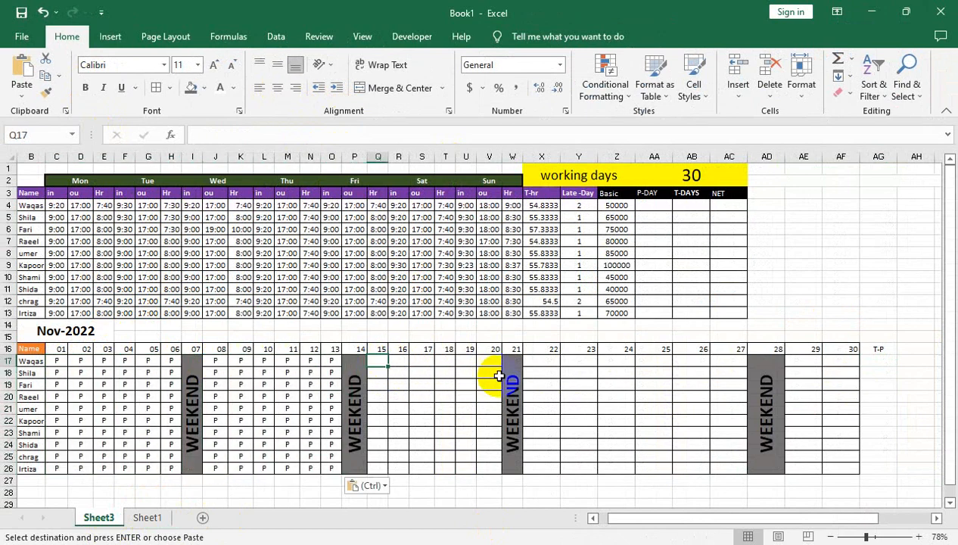
pyautogui.hotkey('ctrl', 'v')
pyautogui.click(542, 361)
pyautogui.hotkey('ctrl', 'v')
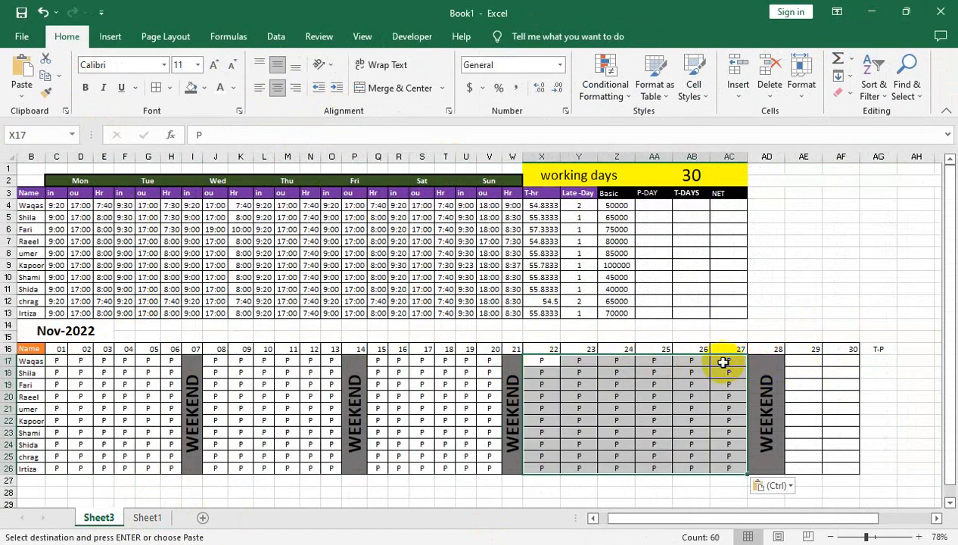
# Copy the P marks of days 26 and 27 into days 29 and 30.
pyautogui.moveTo(689, 362); pyautogui.dragTo(720, 465)
pyautogui.hotkey('ctrl', 'c')
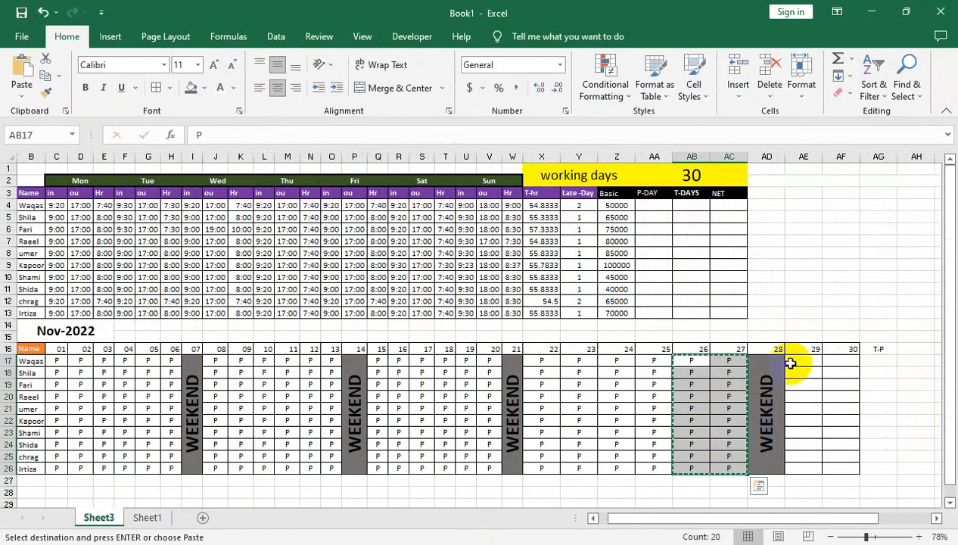
pyautogui.click(792, 361)
pyautogui.hotkey('ctrl', 'v')
# Delete the P marks in Y19:AA19, S22:U22 and K24:M25 to record absences.
pyautogui.moveTo(706, 383); pyautogui.dragTo(562, 435)
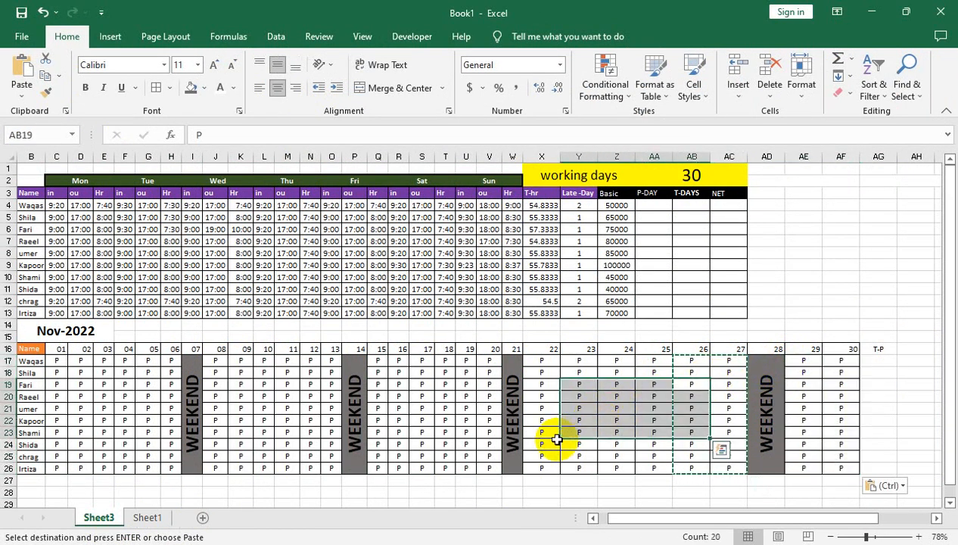
pyautogui.moveTo(584, 389); pyautogui.dragTo(649, 387)
pyautogui.press('Delete')
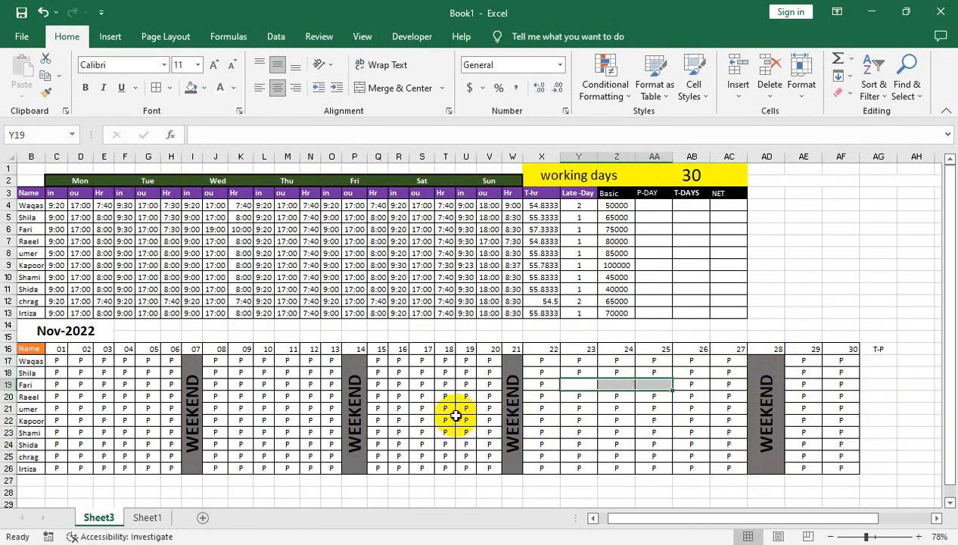
pyautogui.moveTo(461, 419); pyautogui.dragTo(415, 419)
pyautogui.press('Delete')
pyautogui.moveTo(246, 454); pyautogui.dragTo(287, 445)
pyautogui.press('Delete')
# Delete the P marks in T25:V26, AA25:AC26 and AE25:AF26 to record absences in the last two rows.
pyautogui.moveTo(445, 468); pyautogui.dragTo(488, 453)
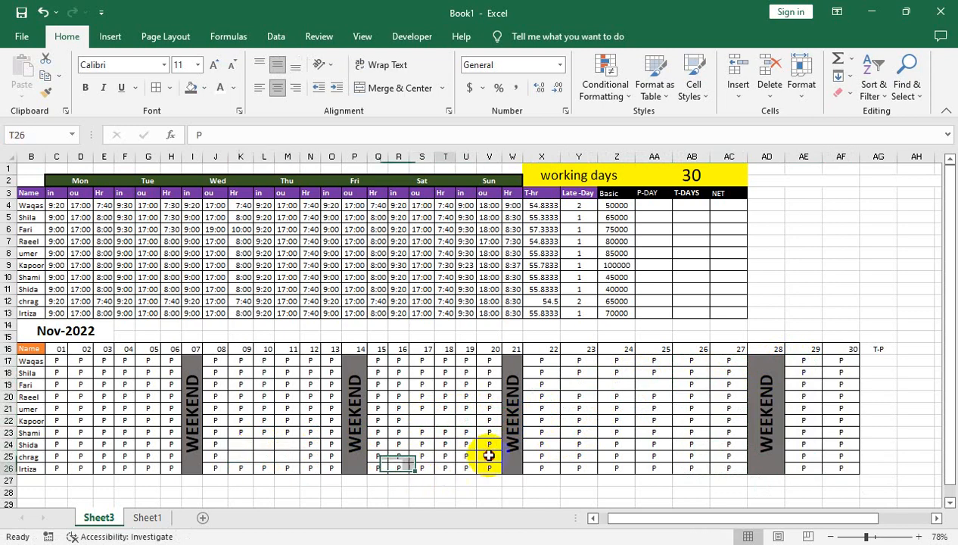
pyautogui.press('Delete')
pyautogui.moveTo(654, 456); pyautogui.dragTo(707, 464)
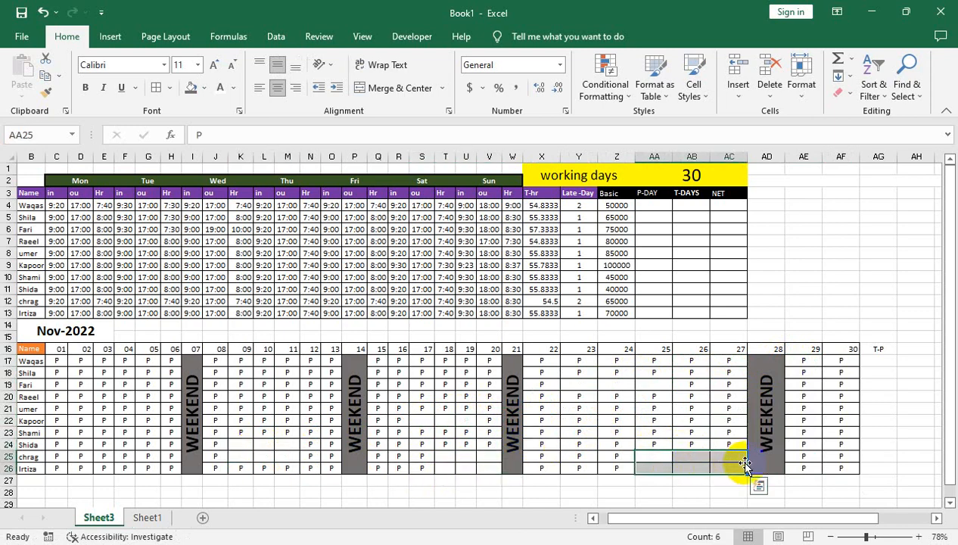
pyautogui.press('Delete')
pyautogui.moveTo(801, 465); pyautogui.dragTo(822, 455)
pyautogui.press('Delete')
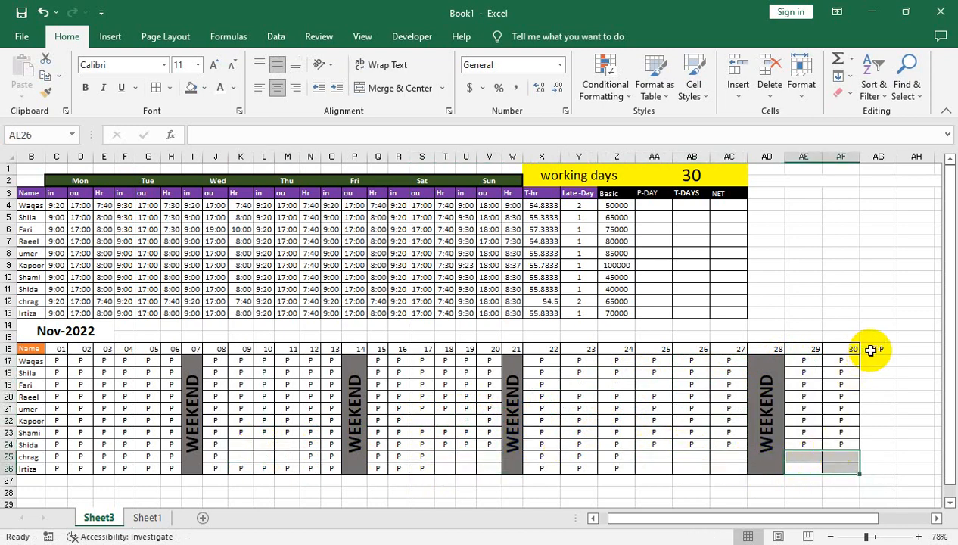
# Apply all borders to the T-P column, AG16:AG26.
pyautogui.moveTo(868, 349); pyautogui.dragTo(878, 468)
pyautogui.click(155, 88)
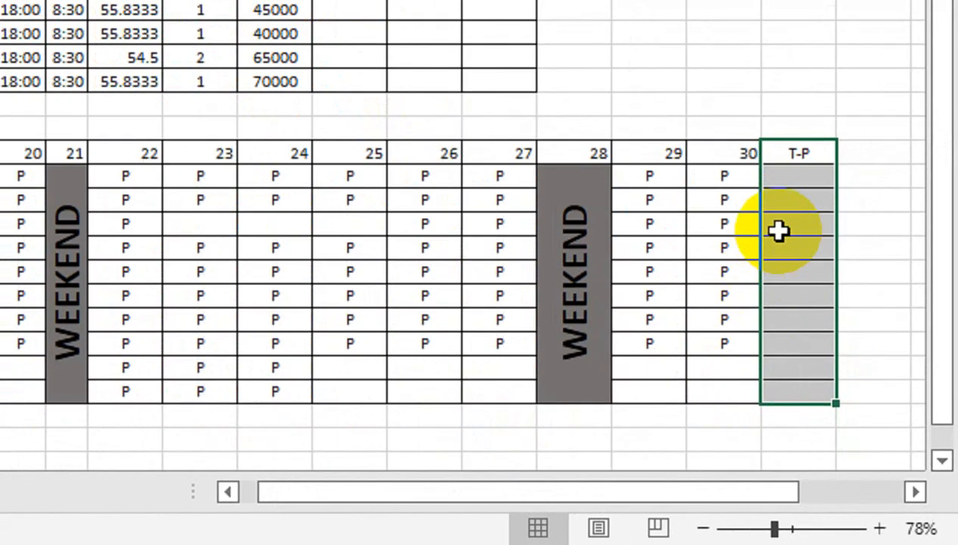
# Count each employee's present days in the T-P column with =COUNTIF(C17:AF17,"P") in AG17, filled down to AG26.
pyautogui.click(873, 358)
pyautogui.moveTo(786, 171); pyautogui.dragTo(780, 168)
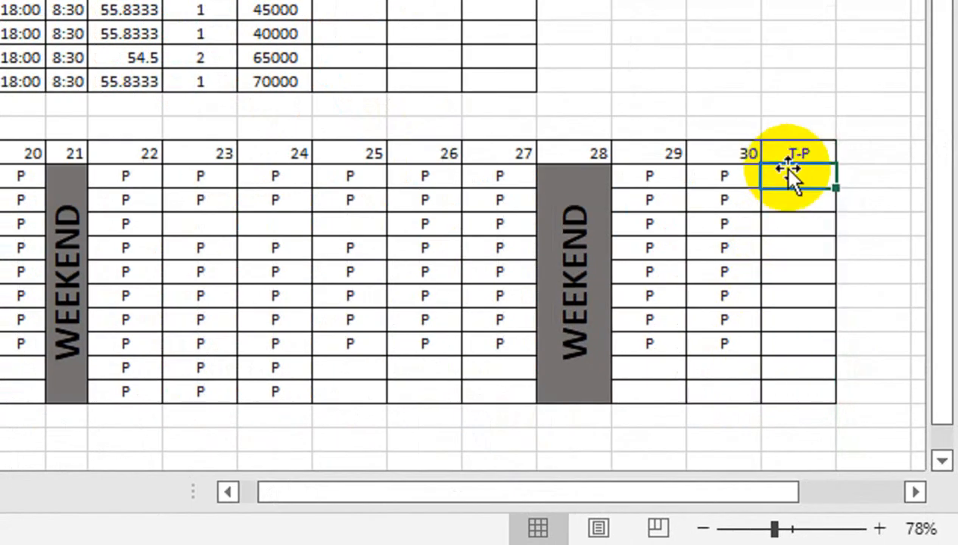
pyautogui.write('=COUNTIF(')
pyautogui.press('Left')
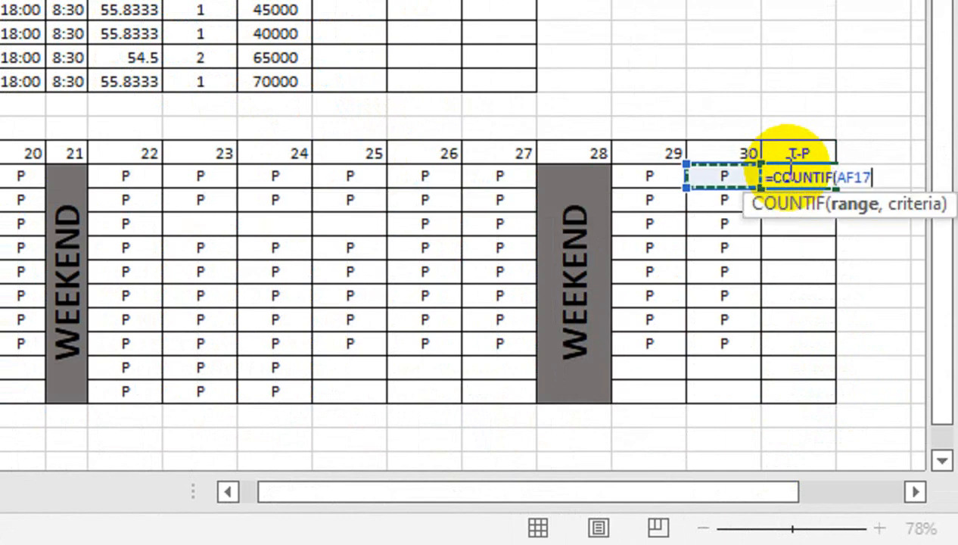
pyautogui.hotkey('shift', 'Left')
pyautogui.hotkey('shift', 'Down')
pyautogui.hotkey('shift', 'Down')
pyautogui.hotkey('shift', 'Down')
pyautogui.hotkey('shift', 'Down')
pyautogui.hotkey('shift', 'Down')
pyautogui.hotkey('shift', 'Down')
pyautogui.hotkey('shift', 'Down')
pyautogui.hotkey('shift', 'Down')
pyautogui.hotkey('shift', 'Down')
pyautogui.hotkey('shift', 'Left')
pyautogui.hotkey('shift', 'Left')
pyautogui.hotkey('shift', 'Left')
pyautogui.hotkey('shift', 'Left')
pyautogui.hotkey('shift', 'Left')
pyautogui.hotkey('shift', 'Left')
pyautogui.hotkey('shift', 'Left')
pyautogui.hotkey('shift', 'Left')
pyautogui.hotkey('shift', 'Left')
pyautogui.hotkey('shift', 'Left')
pyautogui.hotkey('shift', 'Left')
pyautogui.hotkey('shift', 'Left')
pyautogui.hotkey('shift', 'Left')
pyautogui.hotkey('shift', 'Left')
pyautogui.hotkey('shift', 'Left')
pyautogui.hotkey('shift', 'Left')
pyautogui.hotkey('shift', 'Left')
pyautogui.hotkey('shift', 'Left')
pyautogui.hotkey('shift', 'Left')
pyautogui.hotkey('shift', 'Left')
pyautogui.hotkey('shift', 'Left')
pyautogui.hotkey('shift', 'Left')
pyautogui.hotkey('shift', 'Left')
pyautogui.hotkey('shift', 'Left')
pyautogui.hotkey('shift', 'Left')
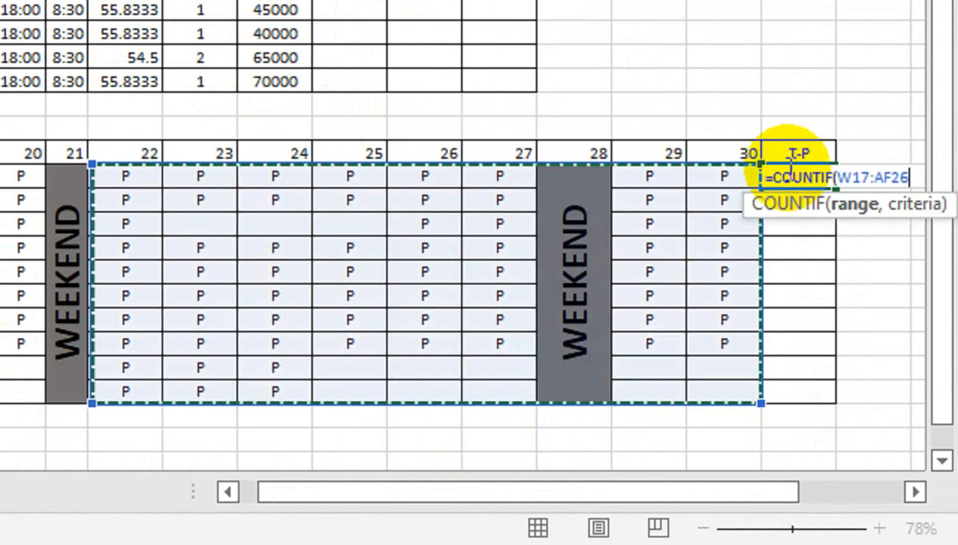
pyautogui.hotkey('shift', 'Left')
pyautogui.hotkey('shift', 'Left')
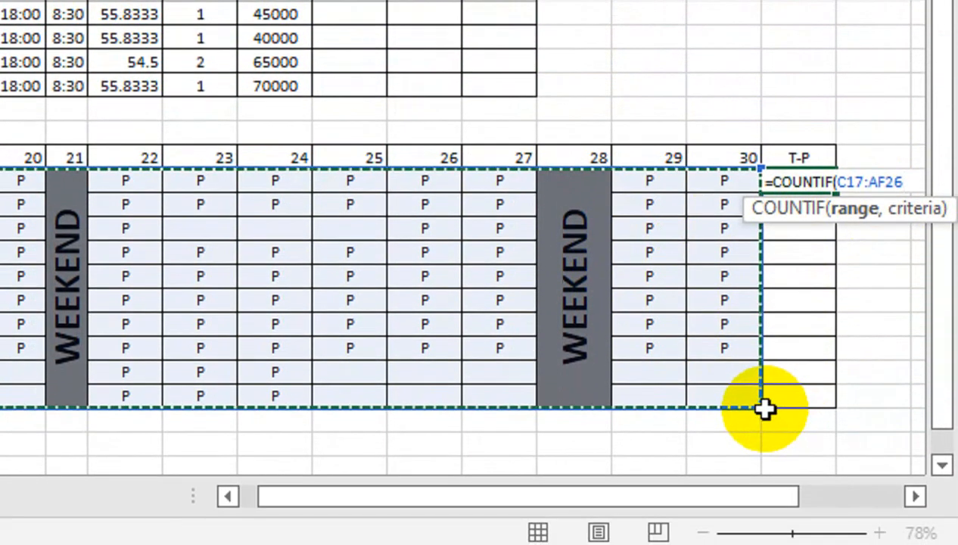
pyautogui.moveTo(760, 450); pyautogui.dragTo(748, 381)
pyautogui.moveTo(748, 335); pyautogui.dragTo(726, 198)
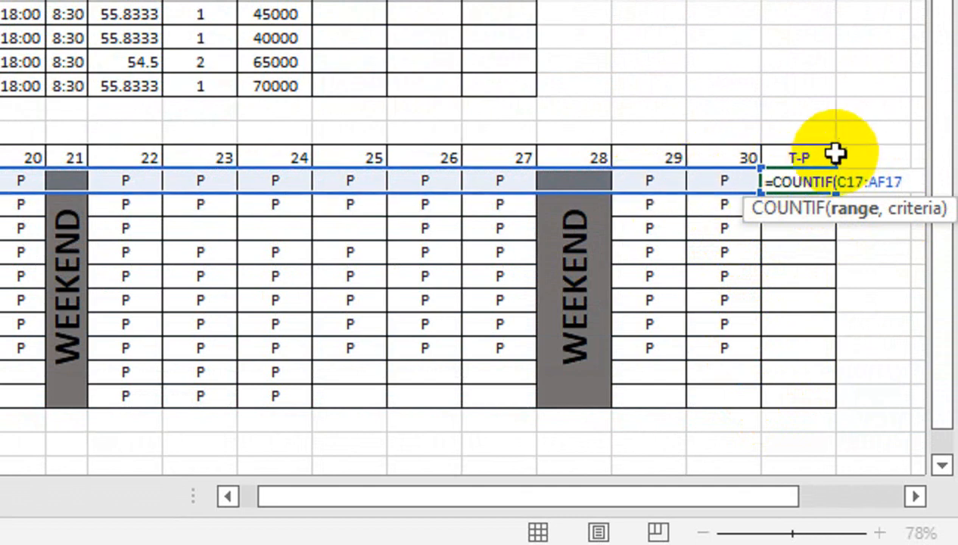
pyautogui.write(',"P"')
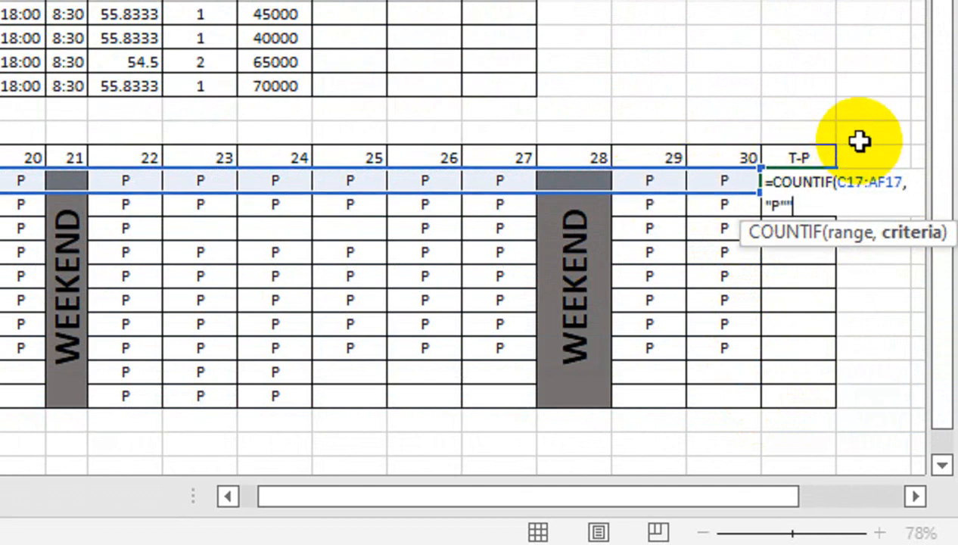
pyautogui.write(')')
pyautogui.press('Return')
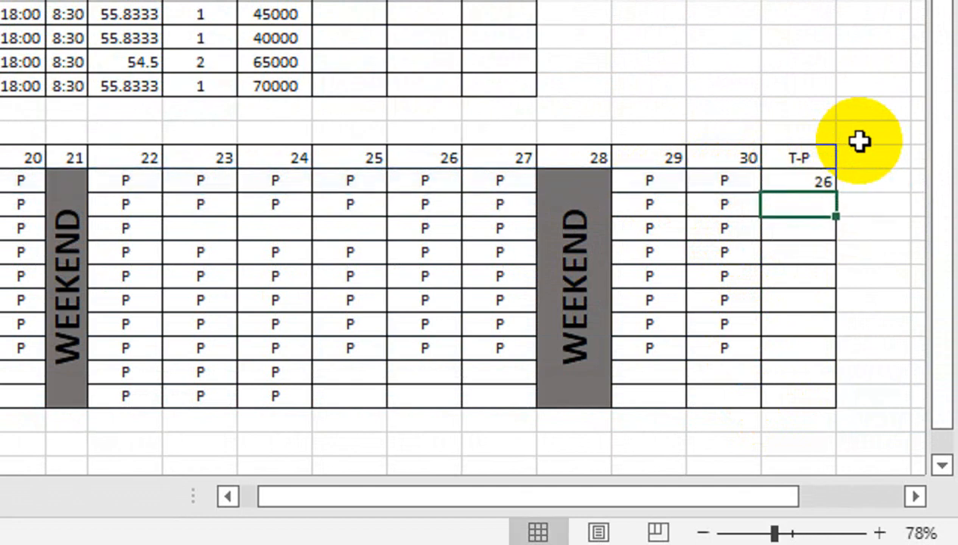
pyautogui.click(829, 182)
pyautogui.moveTo(834, 195); pyautogui.dragTo(733, 392)
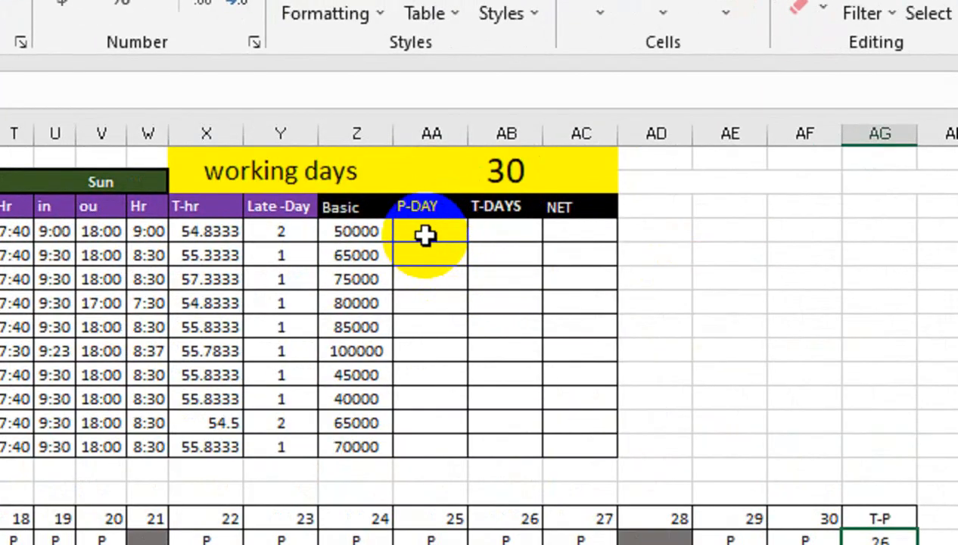
# Calculate the P-DAY rate in AA4 as =Z4/$AA$1 and fill the formula down to AA13.
pyautogui.click(432, 227)
pyautogui.click(495, 227)
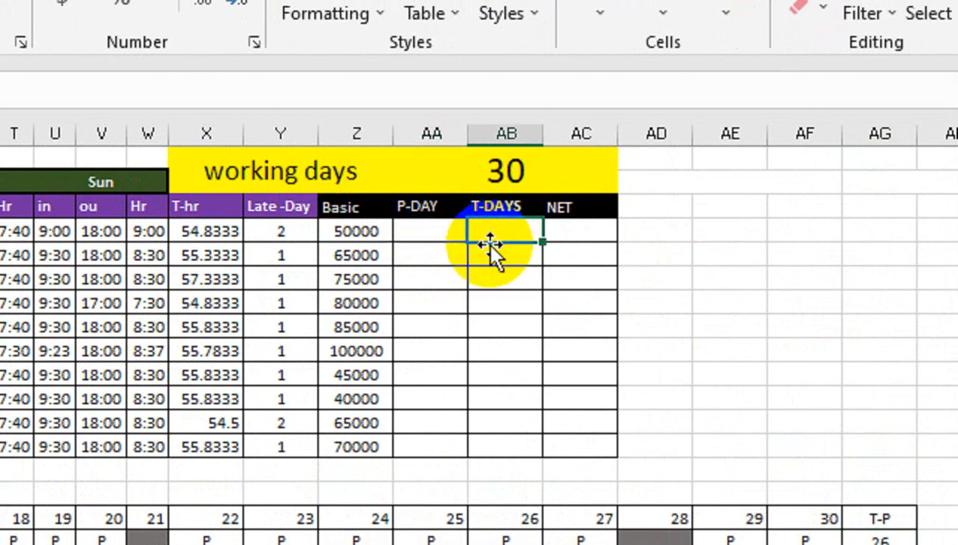
pyautogui.click(432, 229)
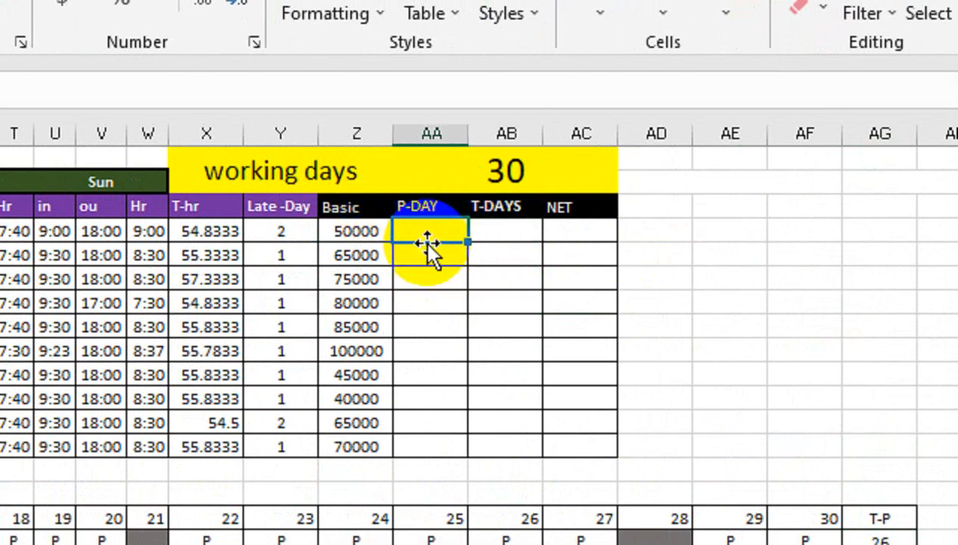
pyautogui.write('=')
pyautogui.click(364, 232)
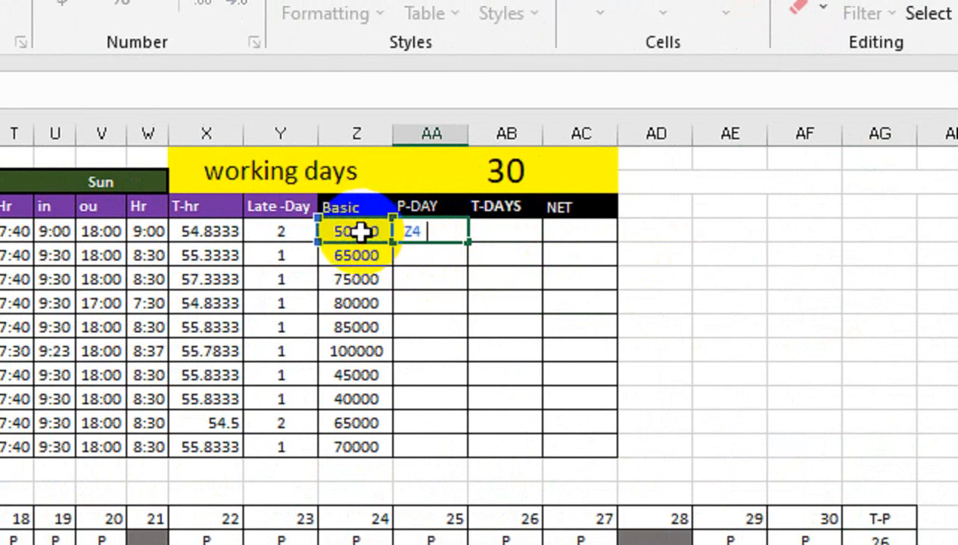
pyautogui.write('/')
pyautogui.click(488, 171)
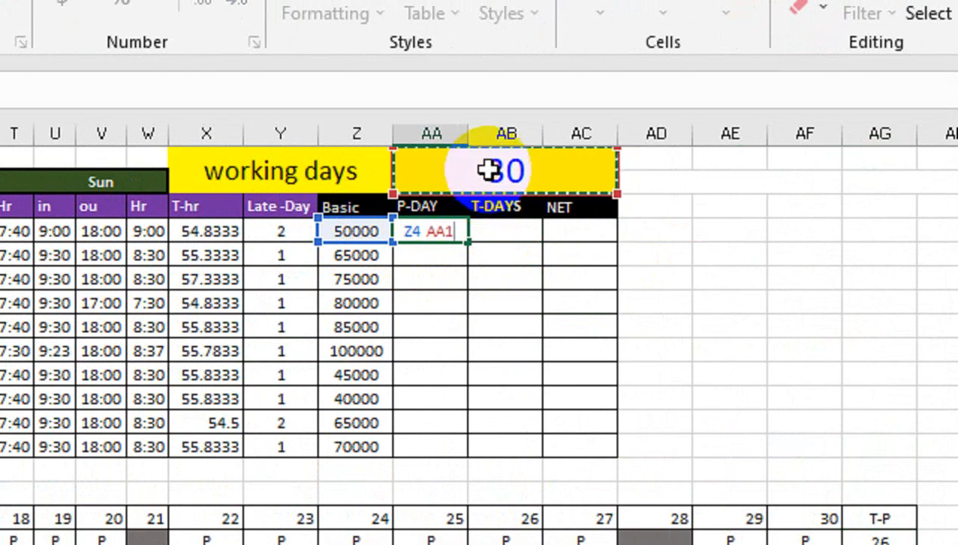
pyautogui.press('Escape')
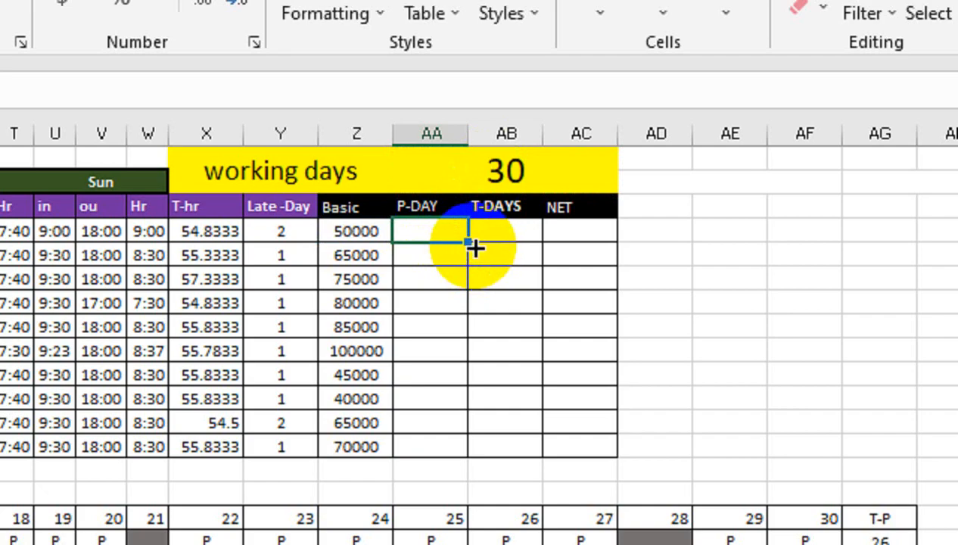
pyautogui.moveTo(475, 248); pyautogui.dragTo(475, 447)
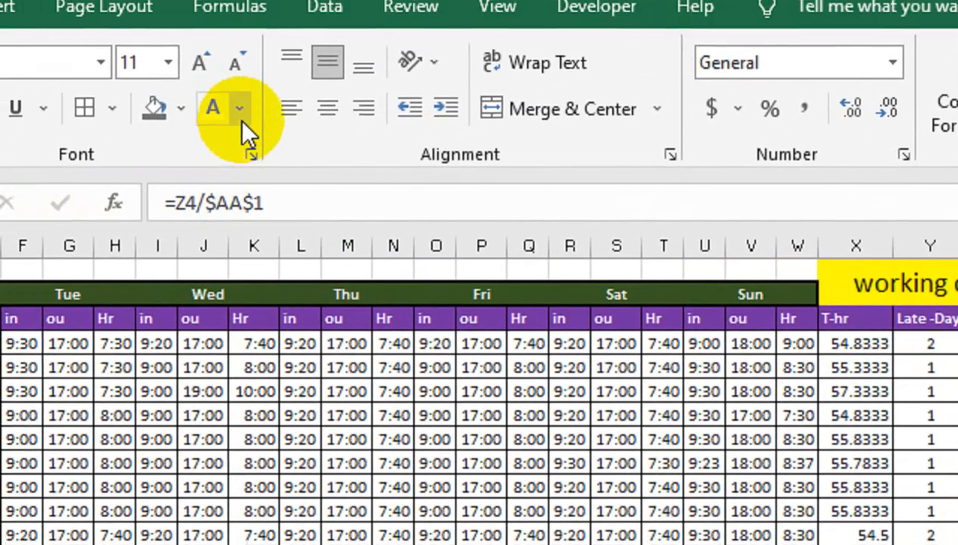
# Set the font colour of the P-DAY values in AA4:AA13 to black.
pyautogui.click(241, 113)
pyautogui.click(242, 233)
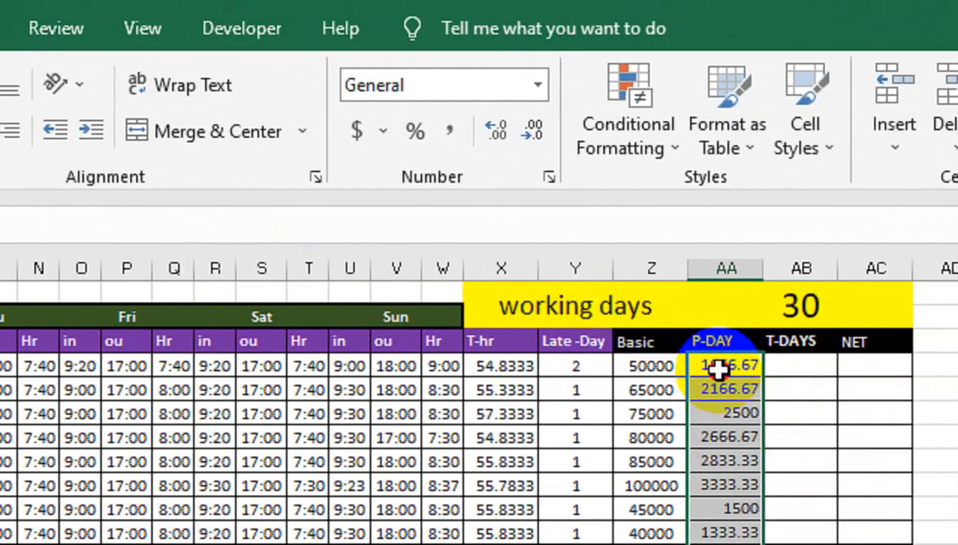
pyautogui.click(805, 368)
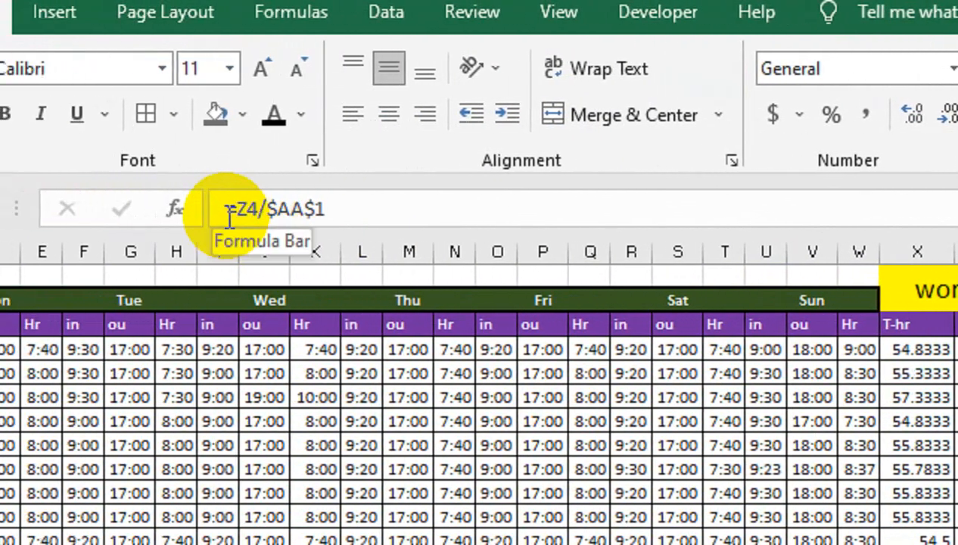
# Round the P-DAY rate in AA4 to whole numbers with =ROUND(Z4/$AA$1,0) and fill it down to AA13.
pyautogui.click(233, 210)
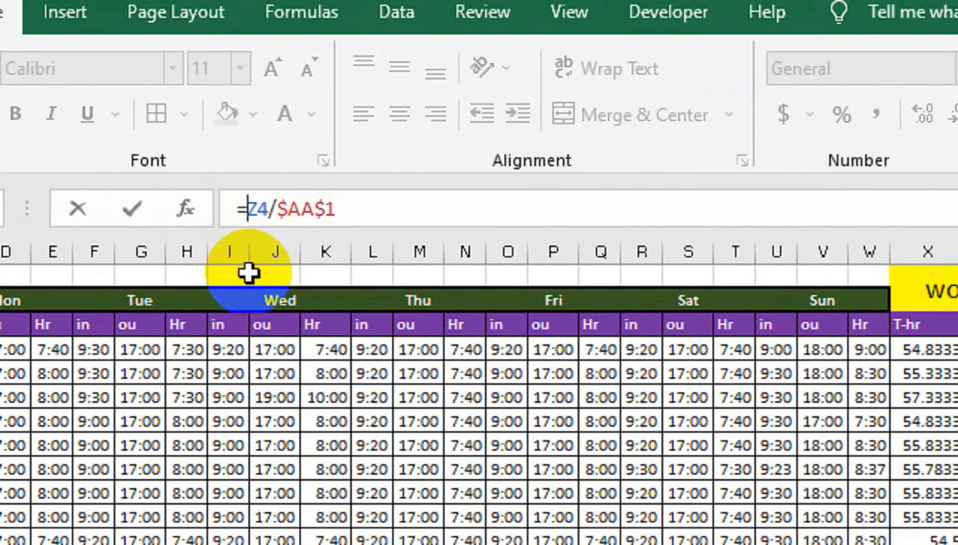
pyautogui.write('ROUND(')
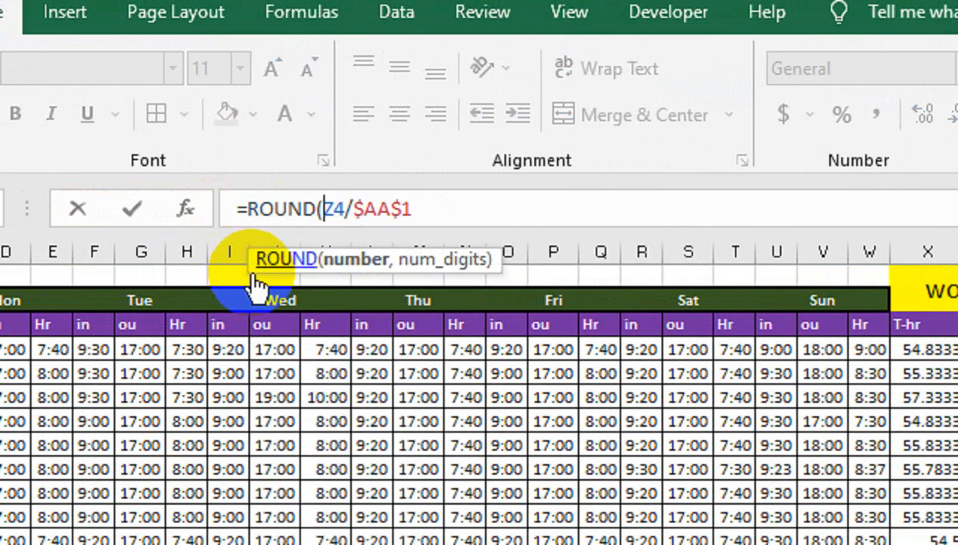
pyautogui.click(420, 209)
pyautogui.write(',0')
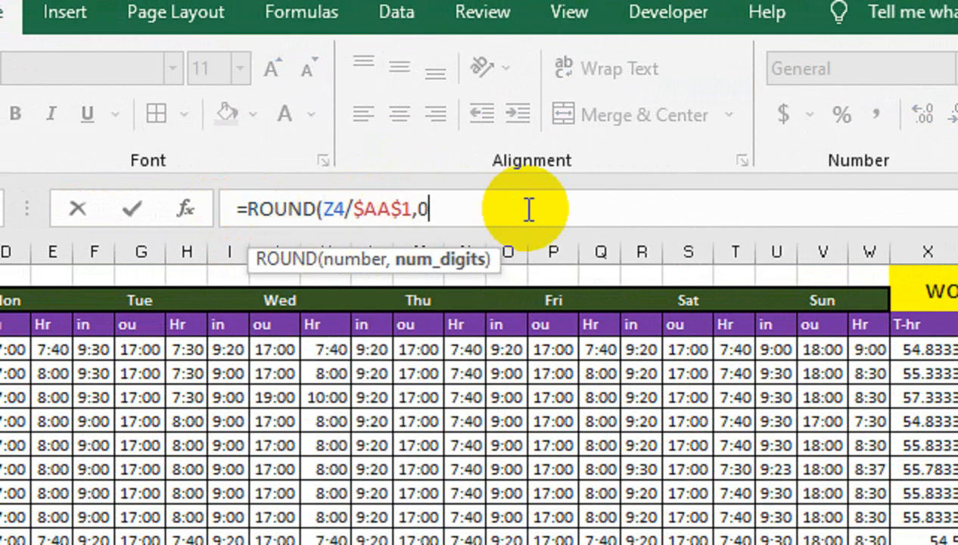
pyautogui.write(')')
pyautogui.press('Return')
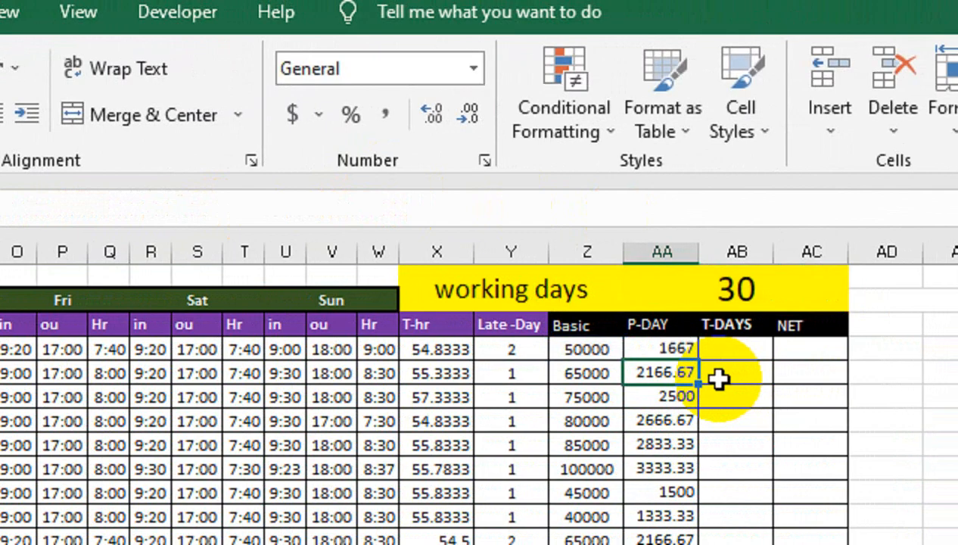
pyautogui.click(691, 349)
pyautogui.moveTo(700, 361); pyautogui.dragTo(691, 544)
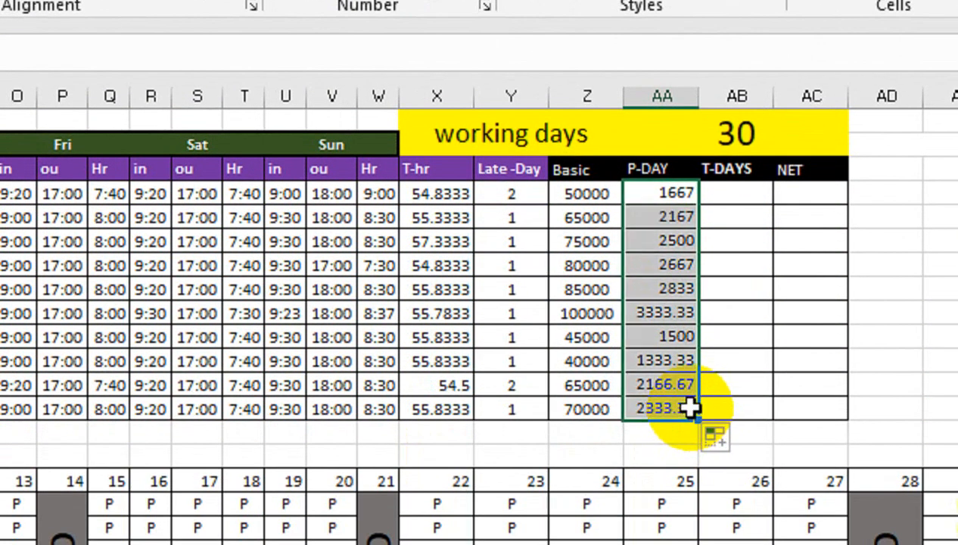
# Set the font colour of the empty T-DAYS and NET cells AB4:AC13 to black.
pyautogui.click(751, 200)
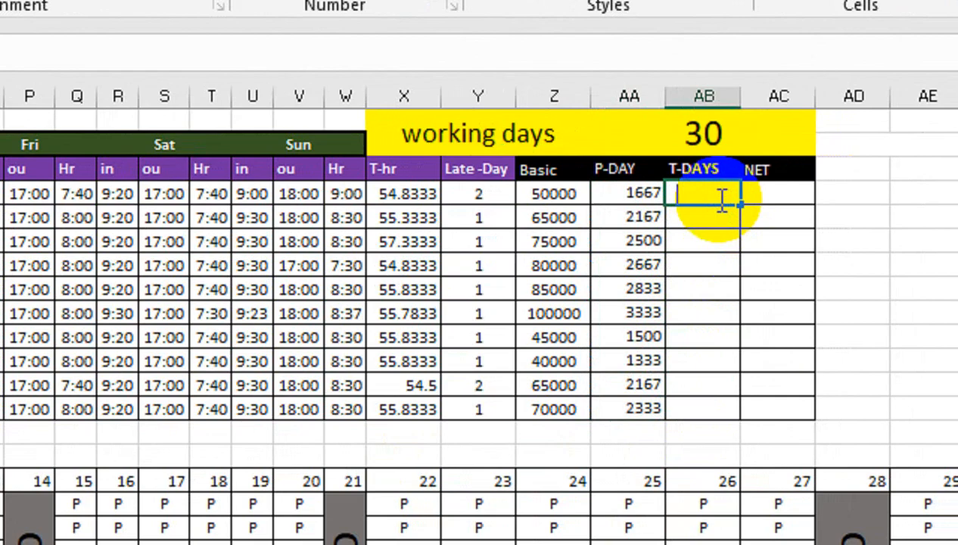
pyautogui.moveTo(719, 198); pyautogui.dragTo(721, 409)
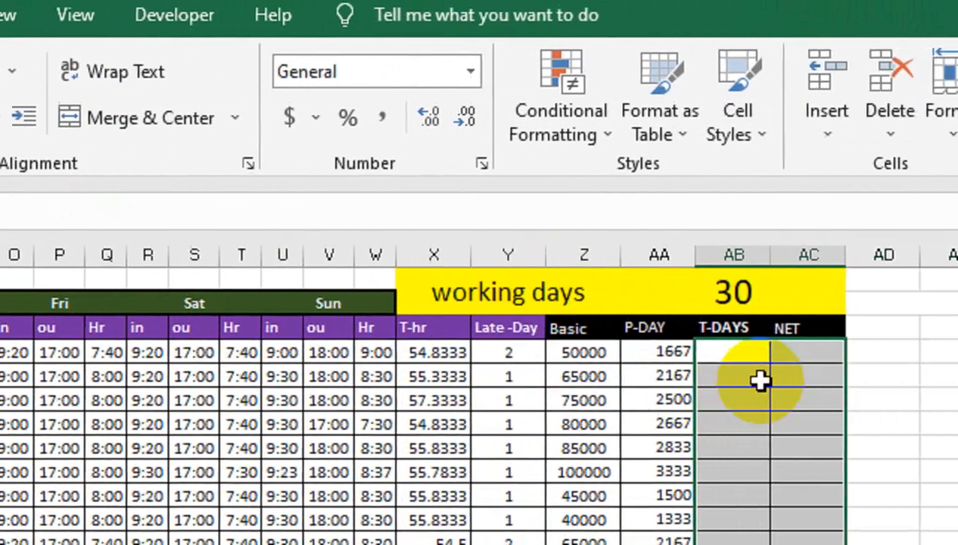
pyautogui.click(945, 283)
# Calculate T-DAYS in AB4 as present days minus late days, =AG17-Y4, and fill it down to AB13.
pyautogui.write('=')
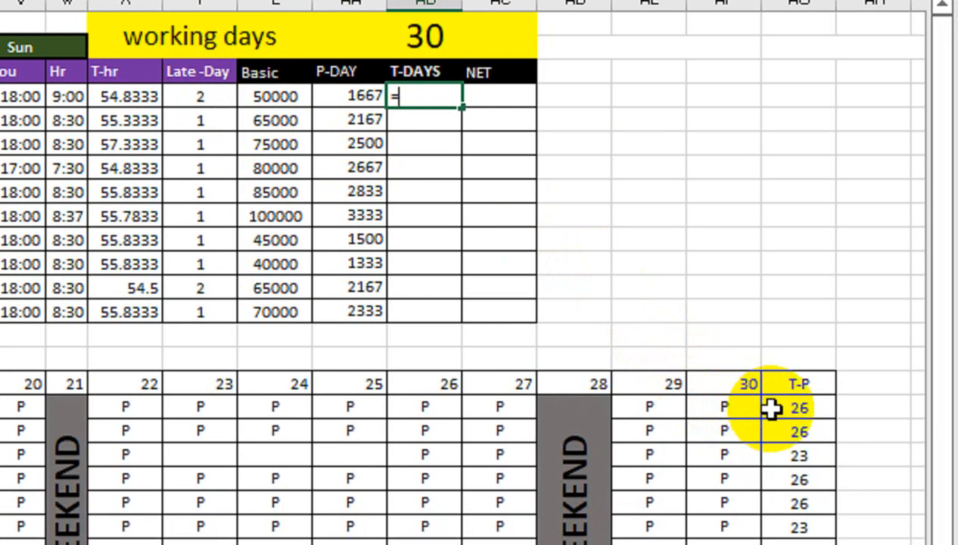
pyautogui.click(806, 454)
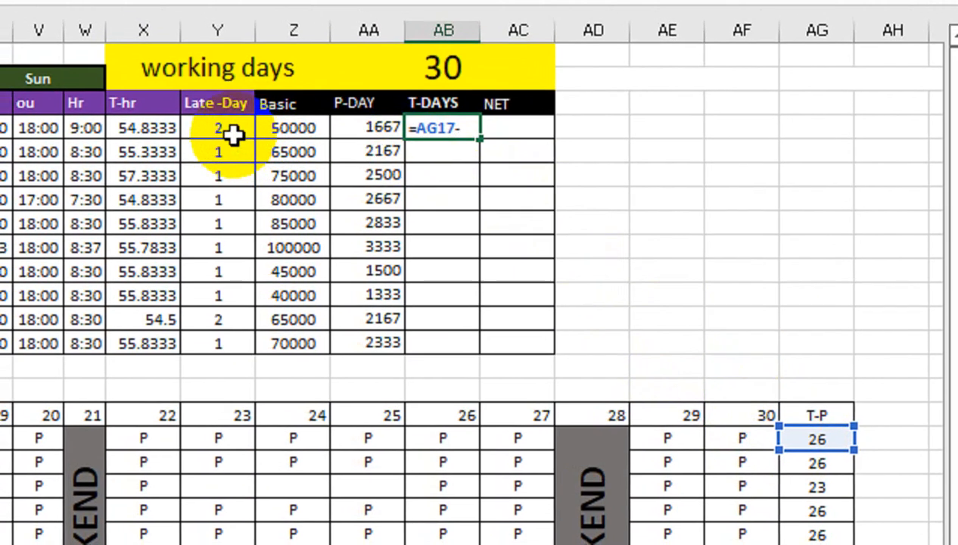
pyautogui.click(214, 102)
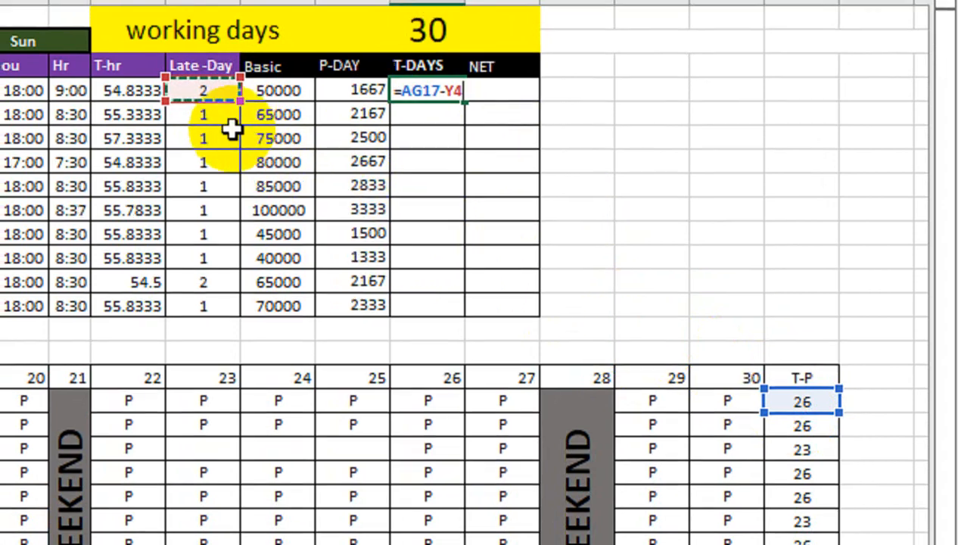
pyautogui.press('Return')
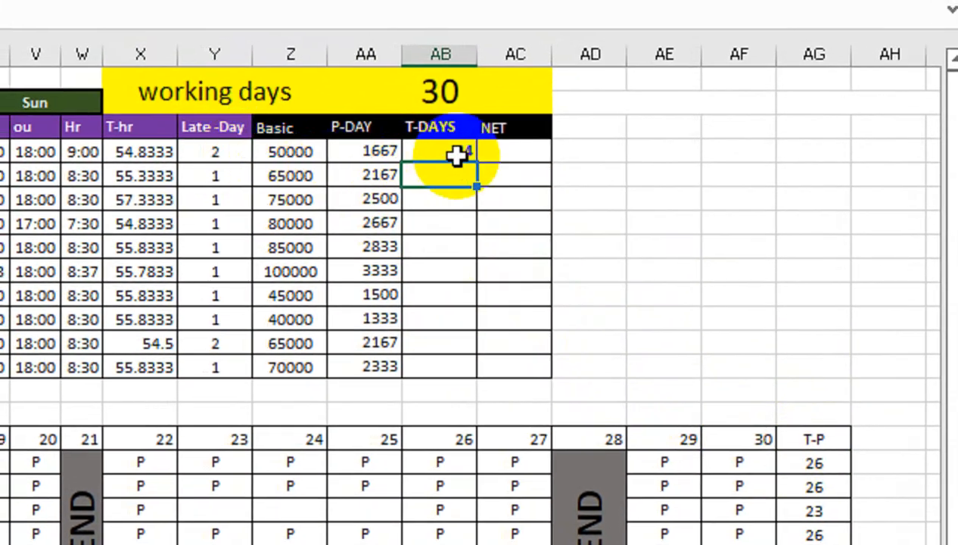
pyautogui.moveTo(474, 161); pyautogui.dragTo(479, 362)
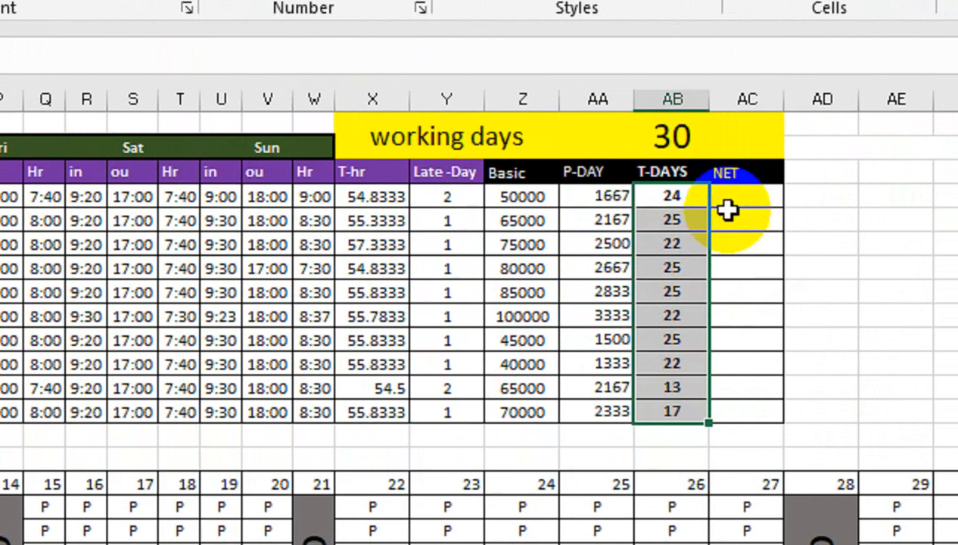
# Calculate the NET salary in AC4 as =AA4*AB4 and fill the formula down to AC13.
pyautogui.click(757, 170)
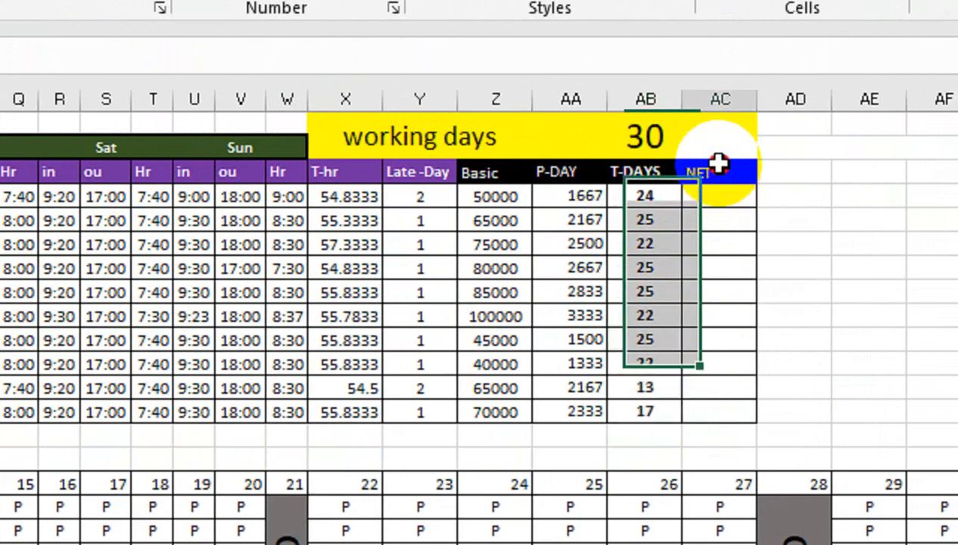
pyautogui.click(710, 201)
pyautogui.write('=')
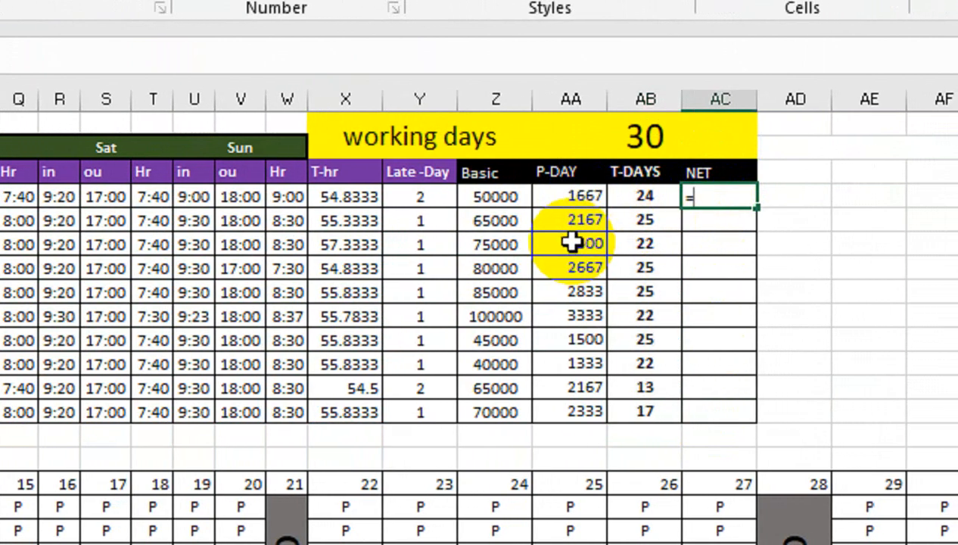
pyautogui.click(555, 199)
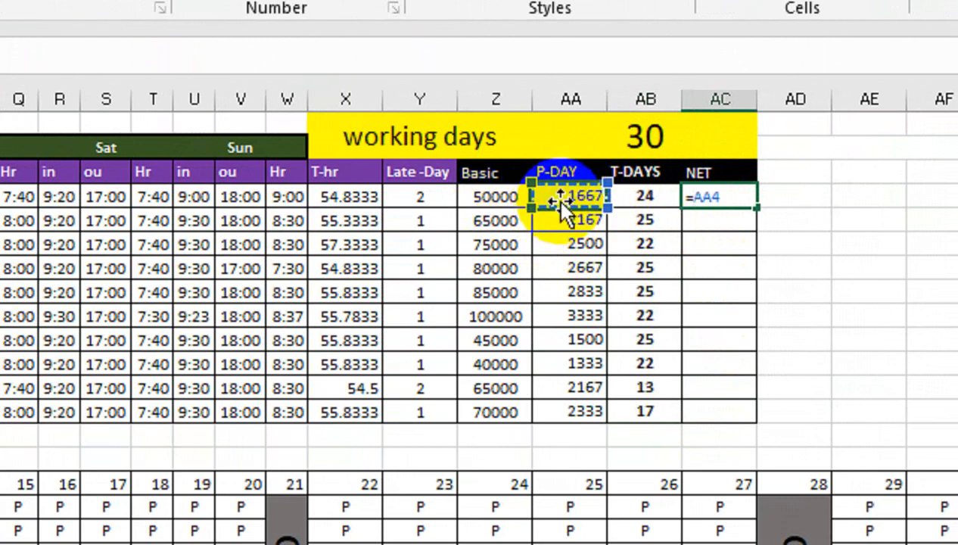
pyautogui.write('*')
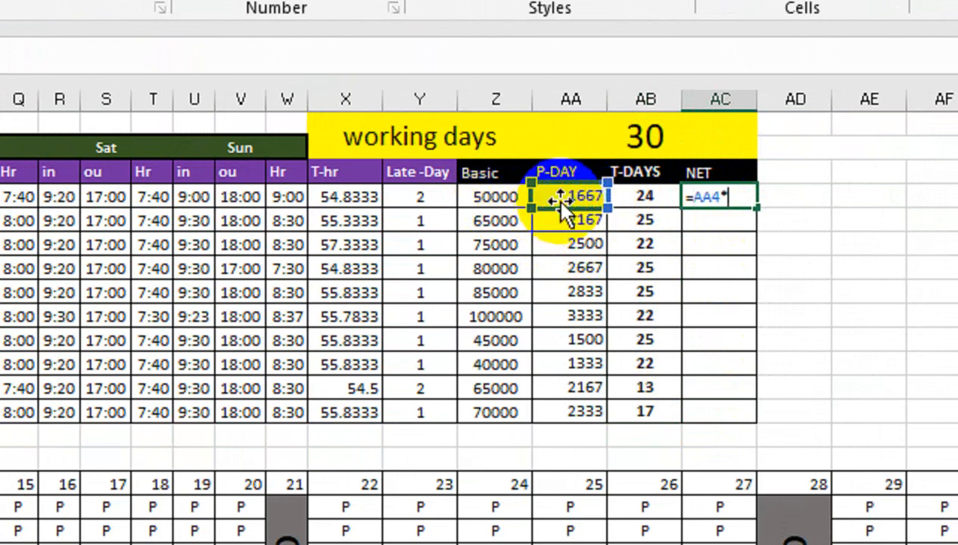
pyautogui.click(640, 194)
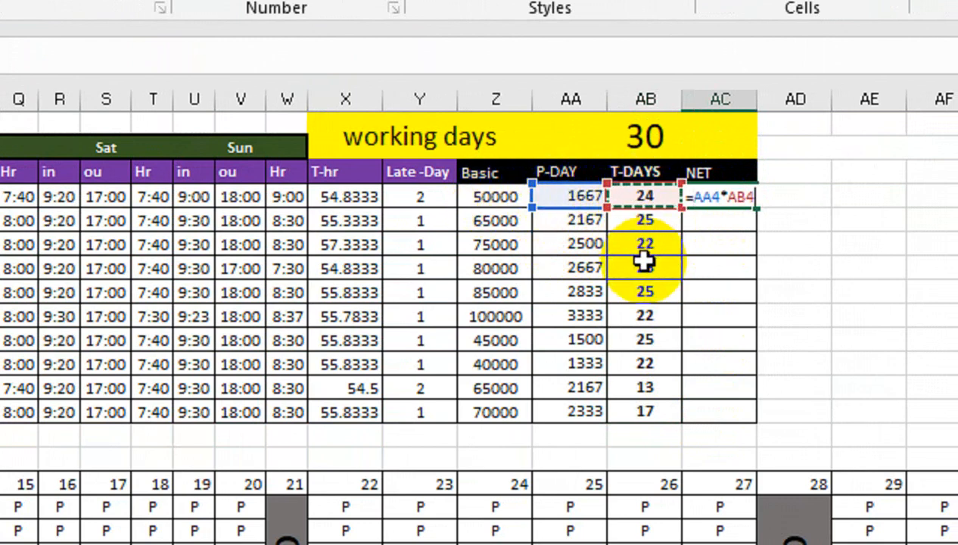
pyautogui.press('Return')
pyautogui.click(727, 203)
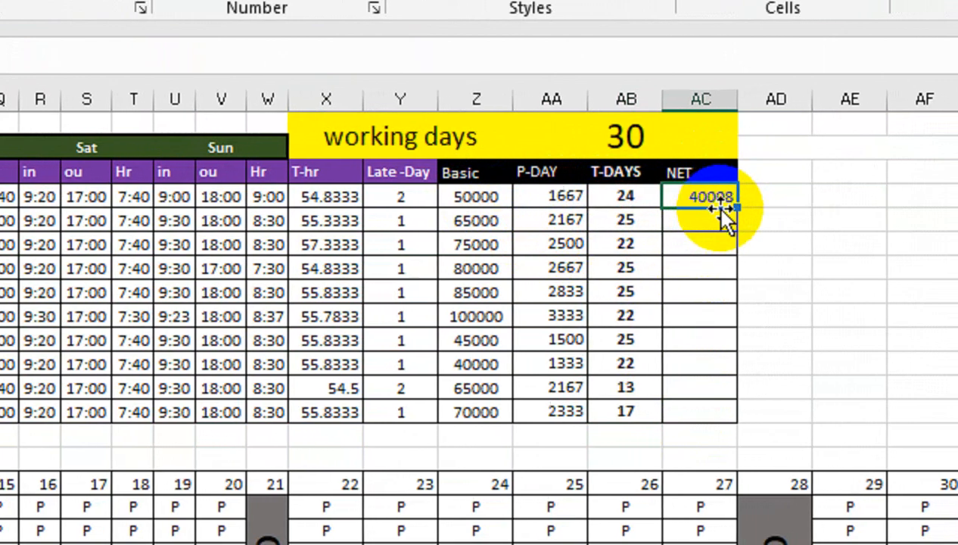
pyautogui.moveTo(757, 209)
pyautogui.mouseDown()
pyautogui.moveTo(774, 418)
pyautogui.moveTo(720, 411)
pyautogui.mouseUp()
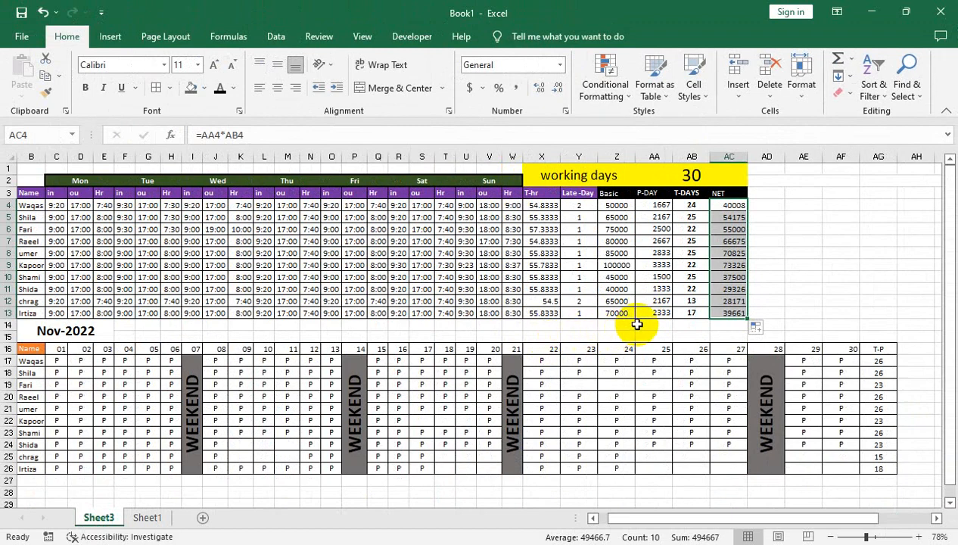
pyautogui.moveTo(628, 515); pyautogui.dragTo(619, 515)
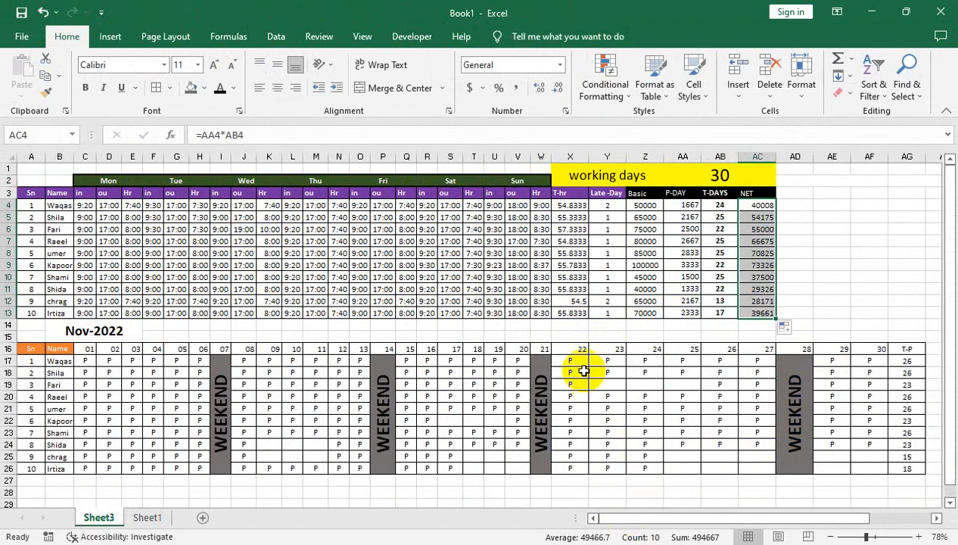